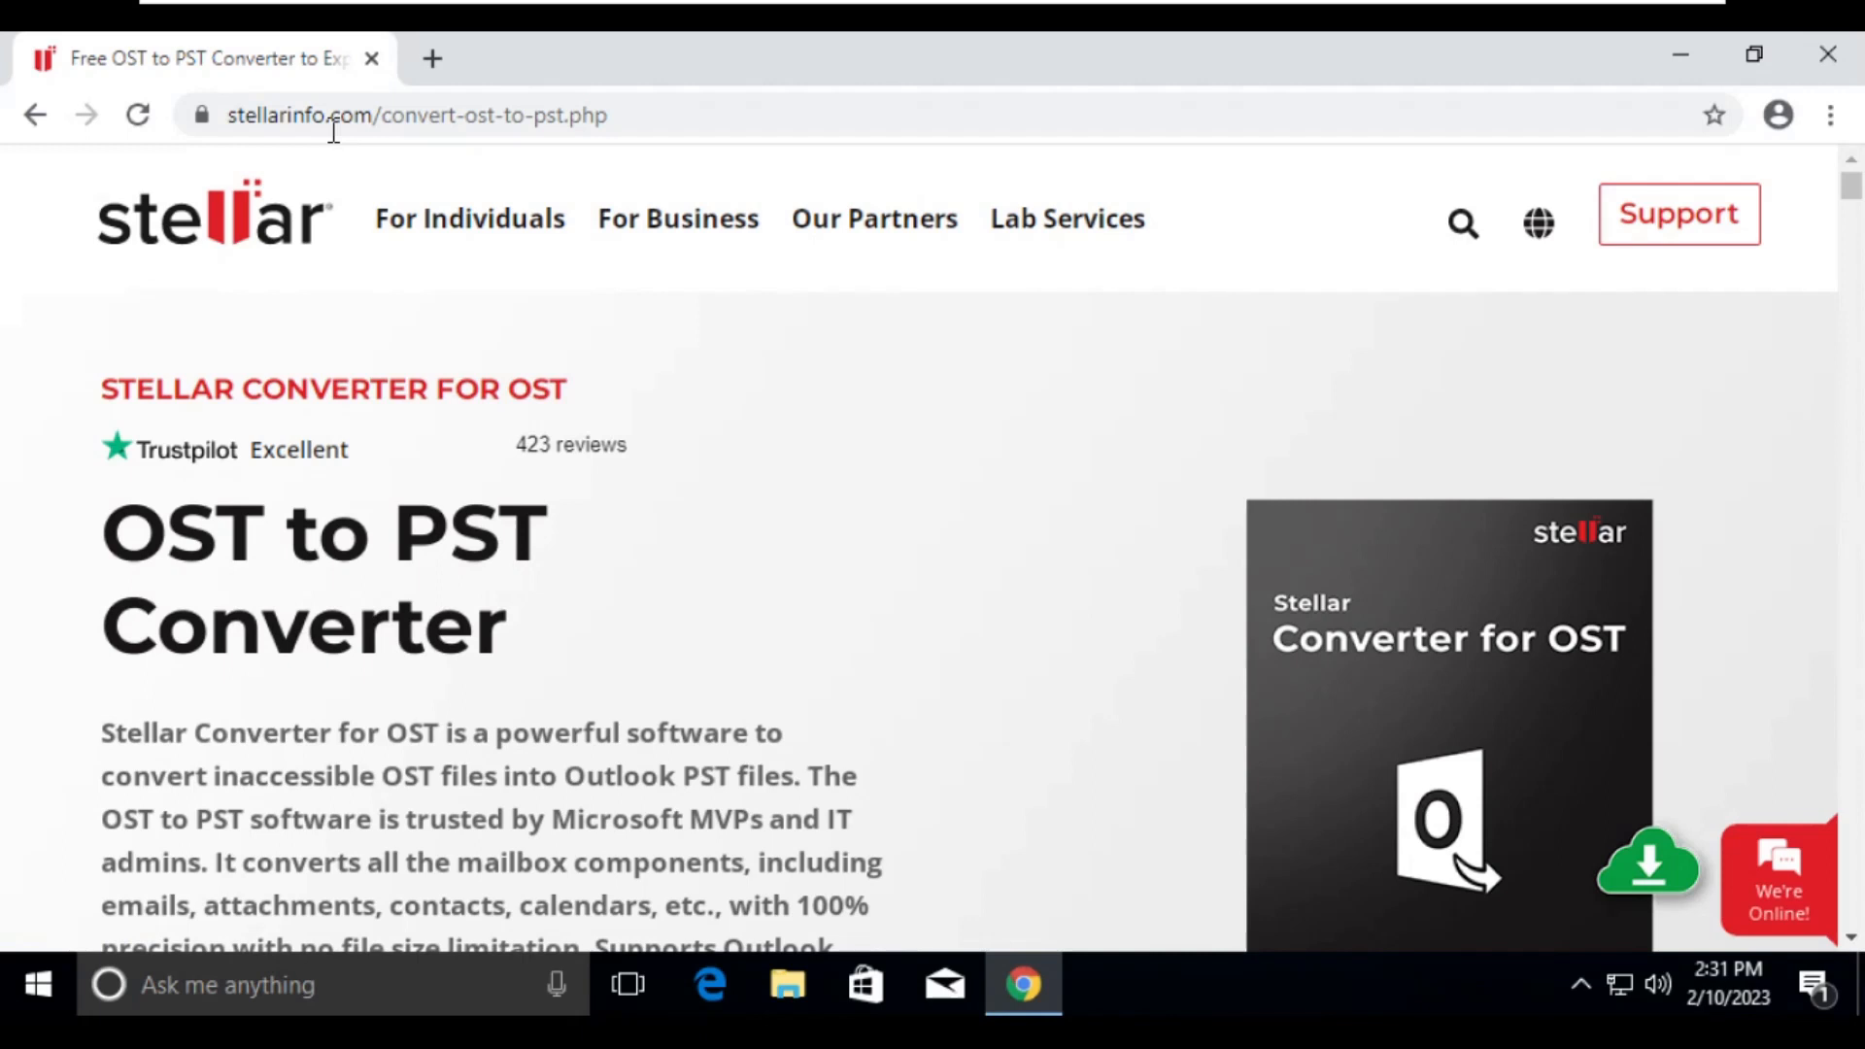
- Examine the OST to PST Converter page's product description and feature list
click(770, 120)
click(770, 437)
scroll(615, 503, down, 2)
drag(84, 379, 498, 461)
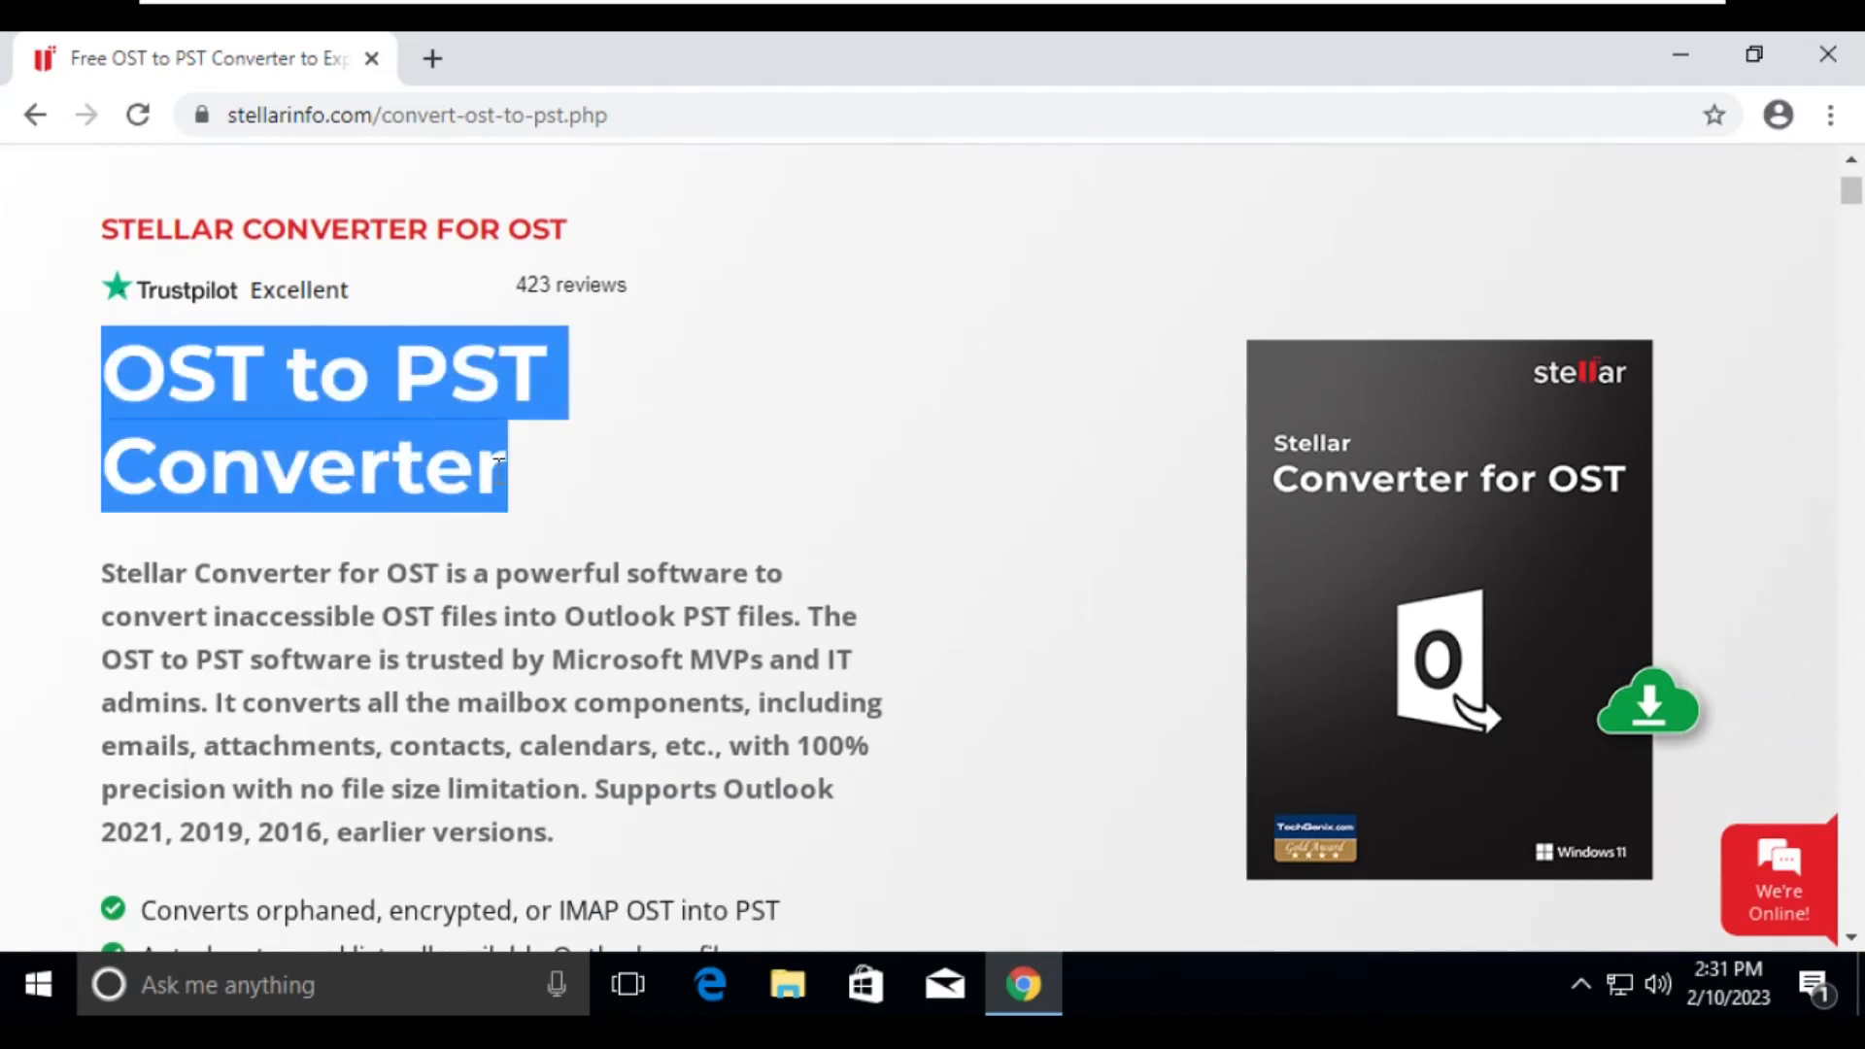
click(656, 458)
scroll(657, 459, down, 2)
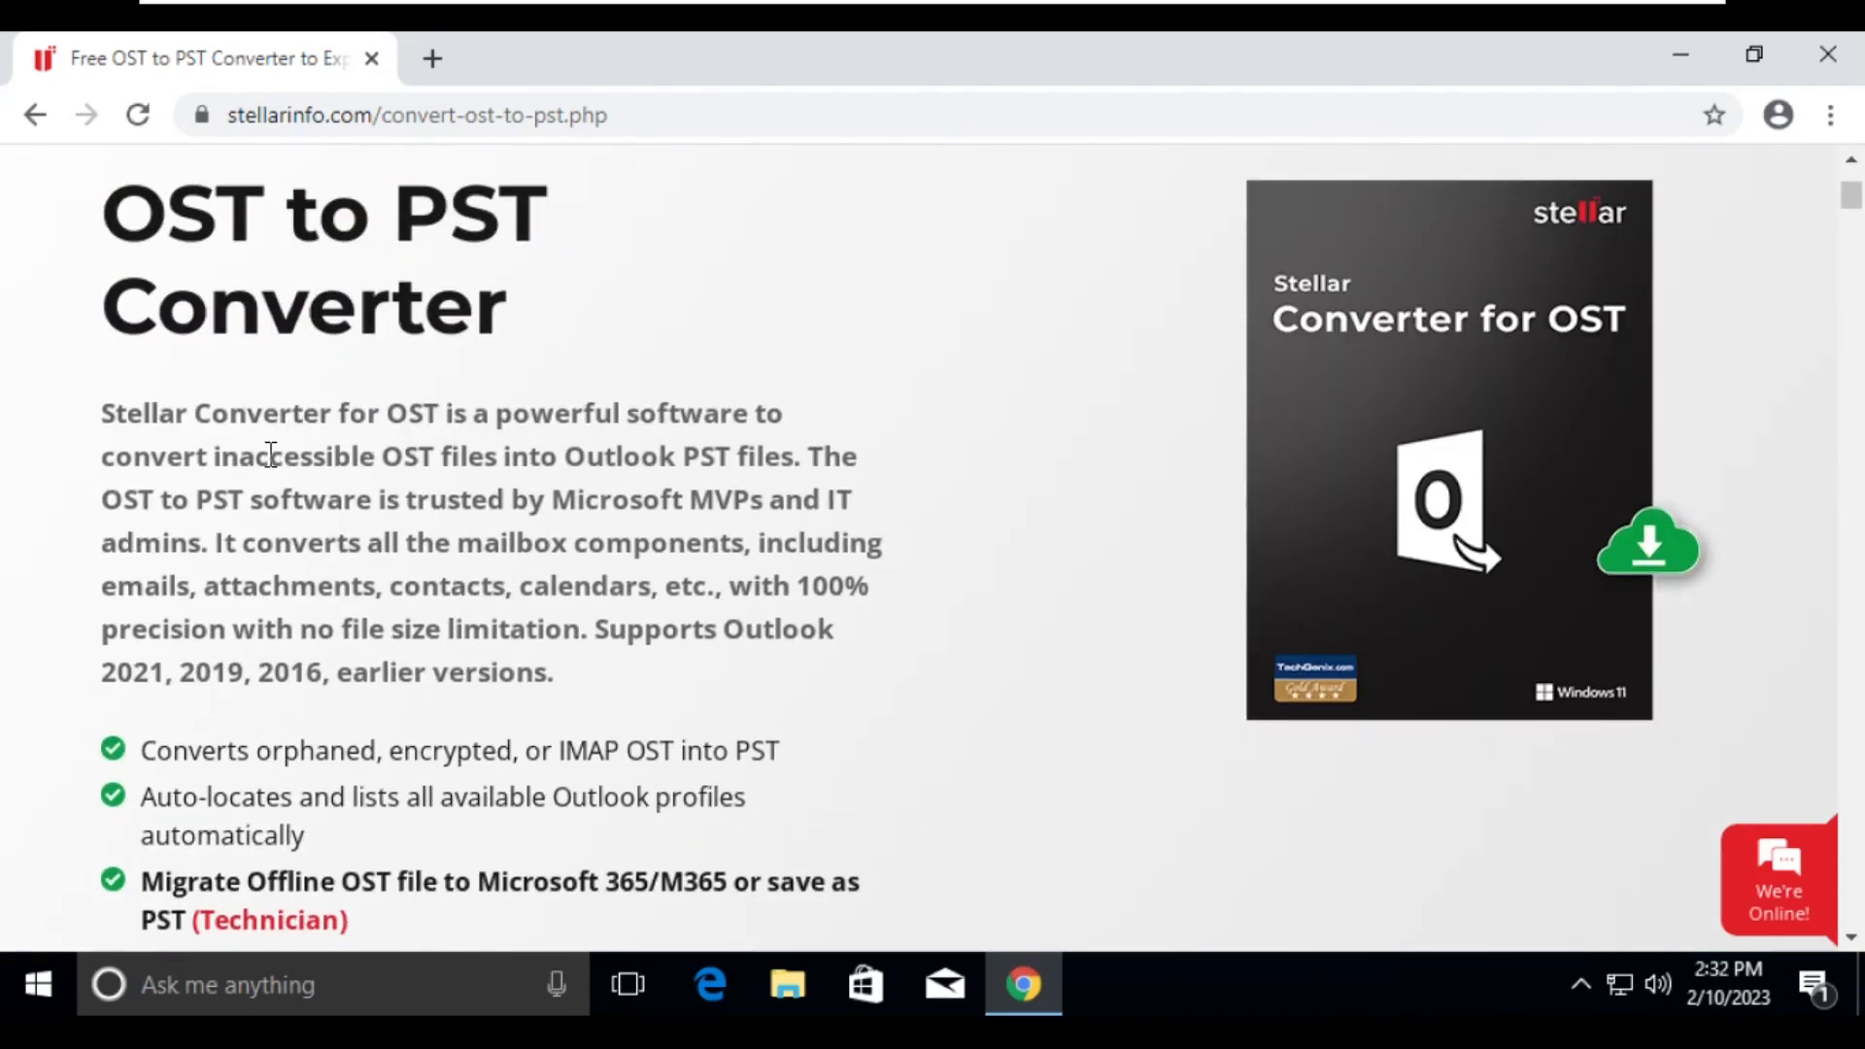
scroll(937, 425, down, 1)
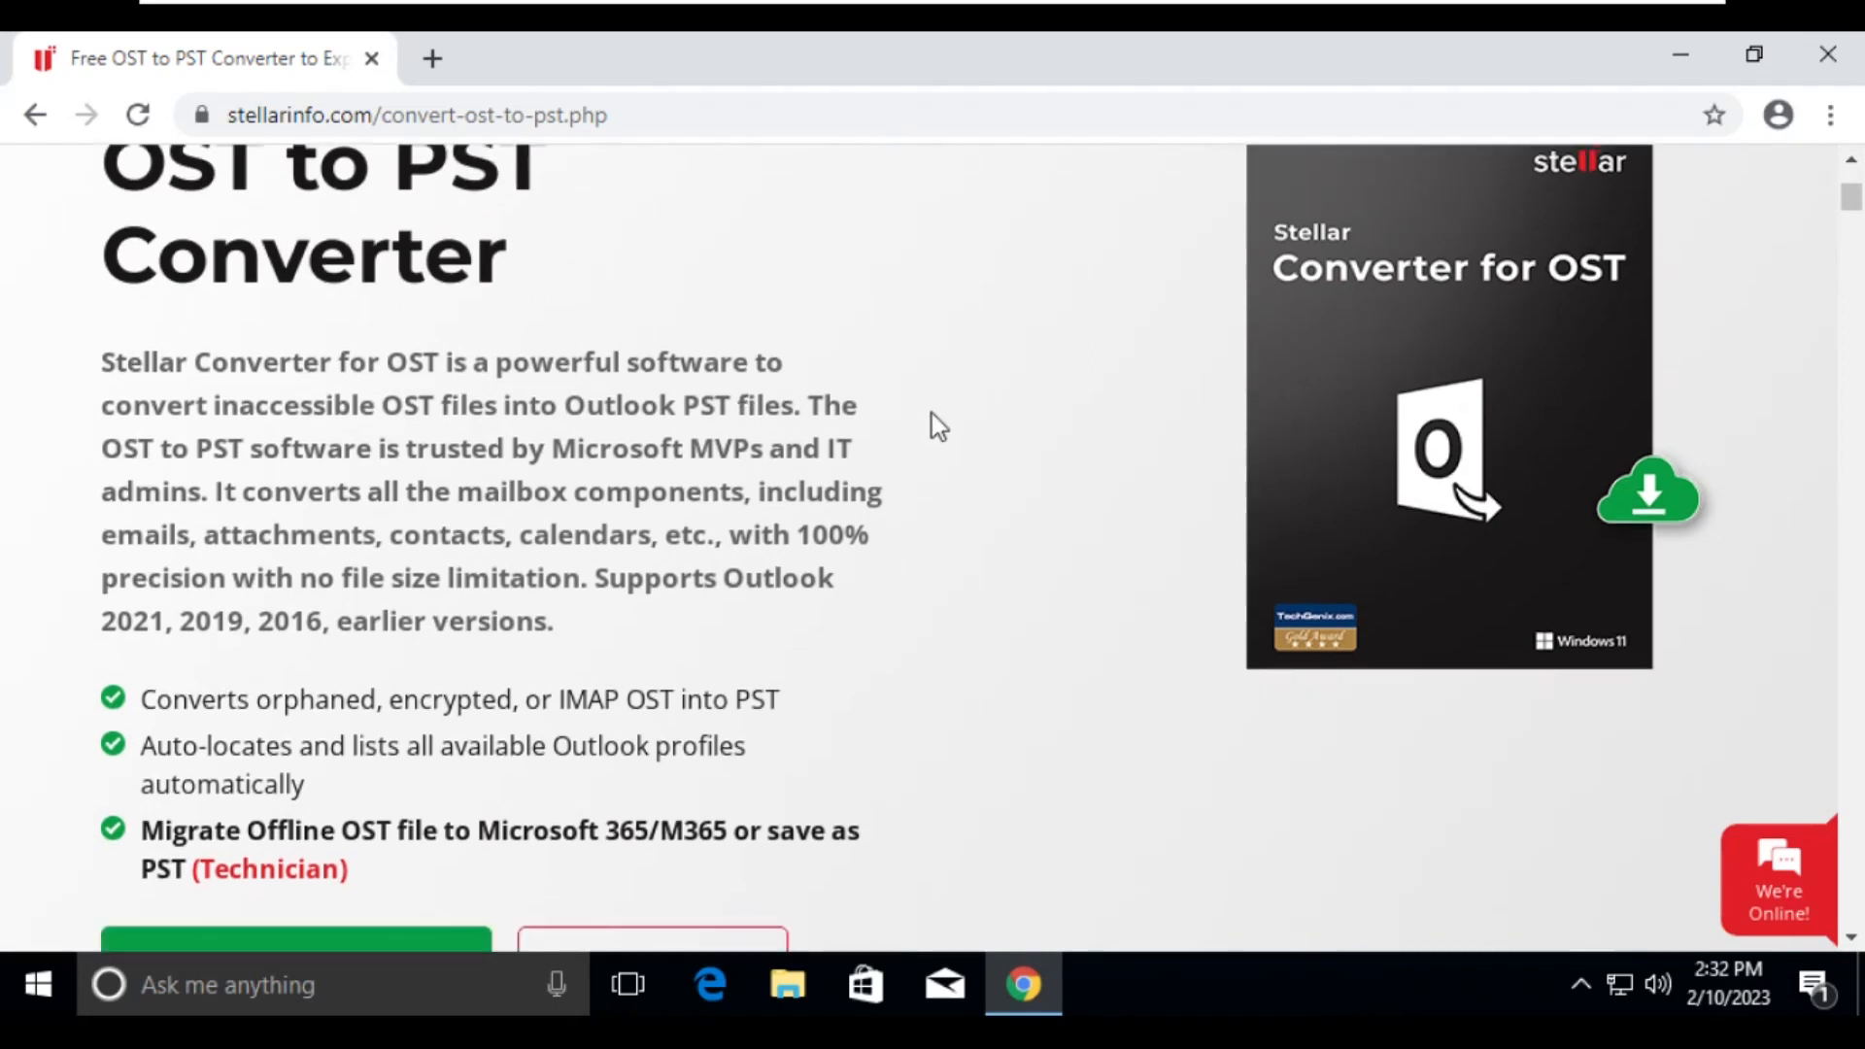
scroll(937, 425, down, 1)
scroll(593, 271, down, 3)
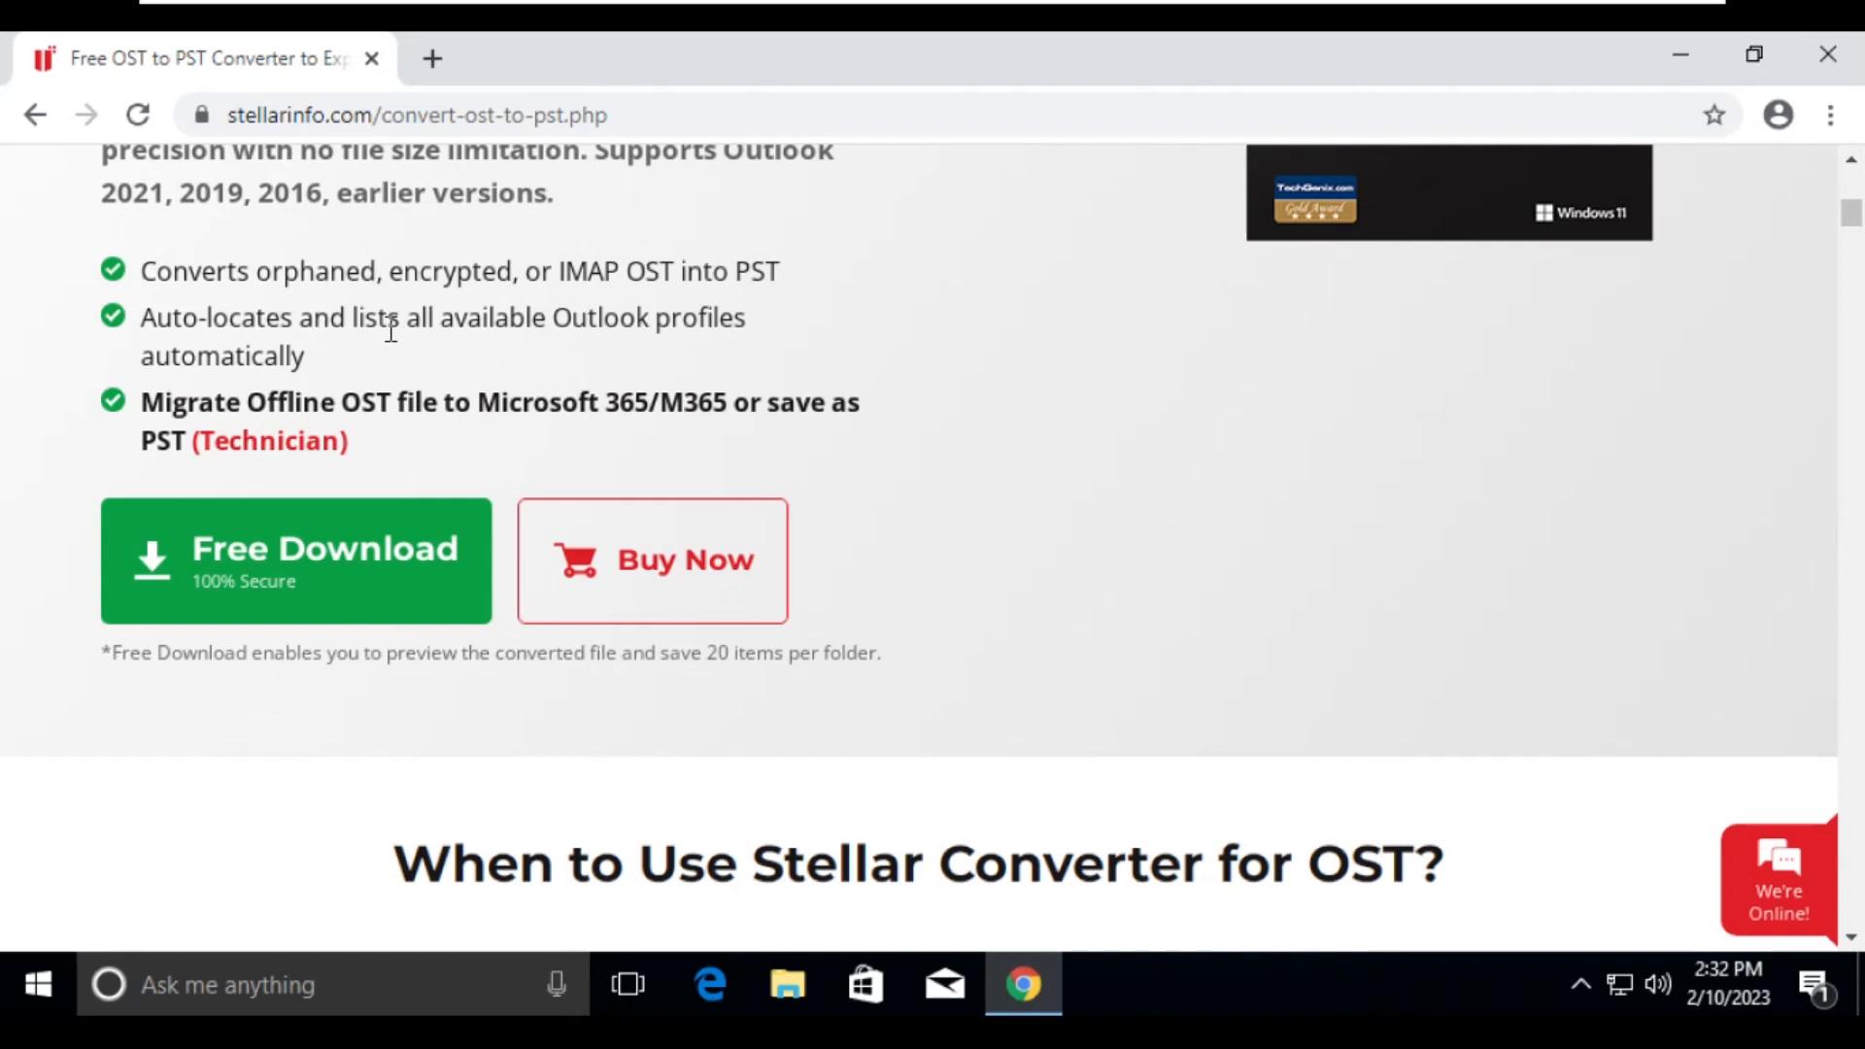
drag(158, 320, 309, 359)
click(222, 288)
- Download the free Stellar Converter for OST installer and run it, allowing it to make changes to the device
click(276, 588)
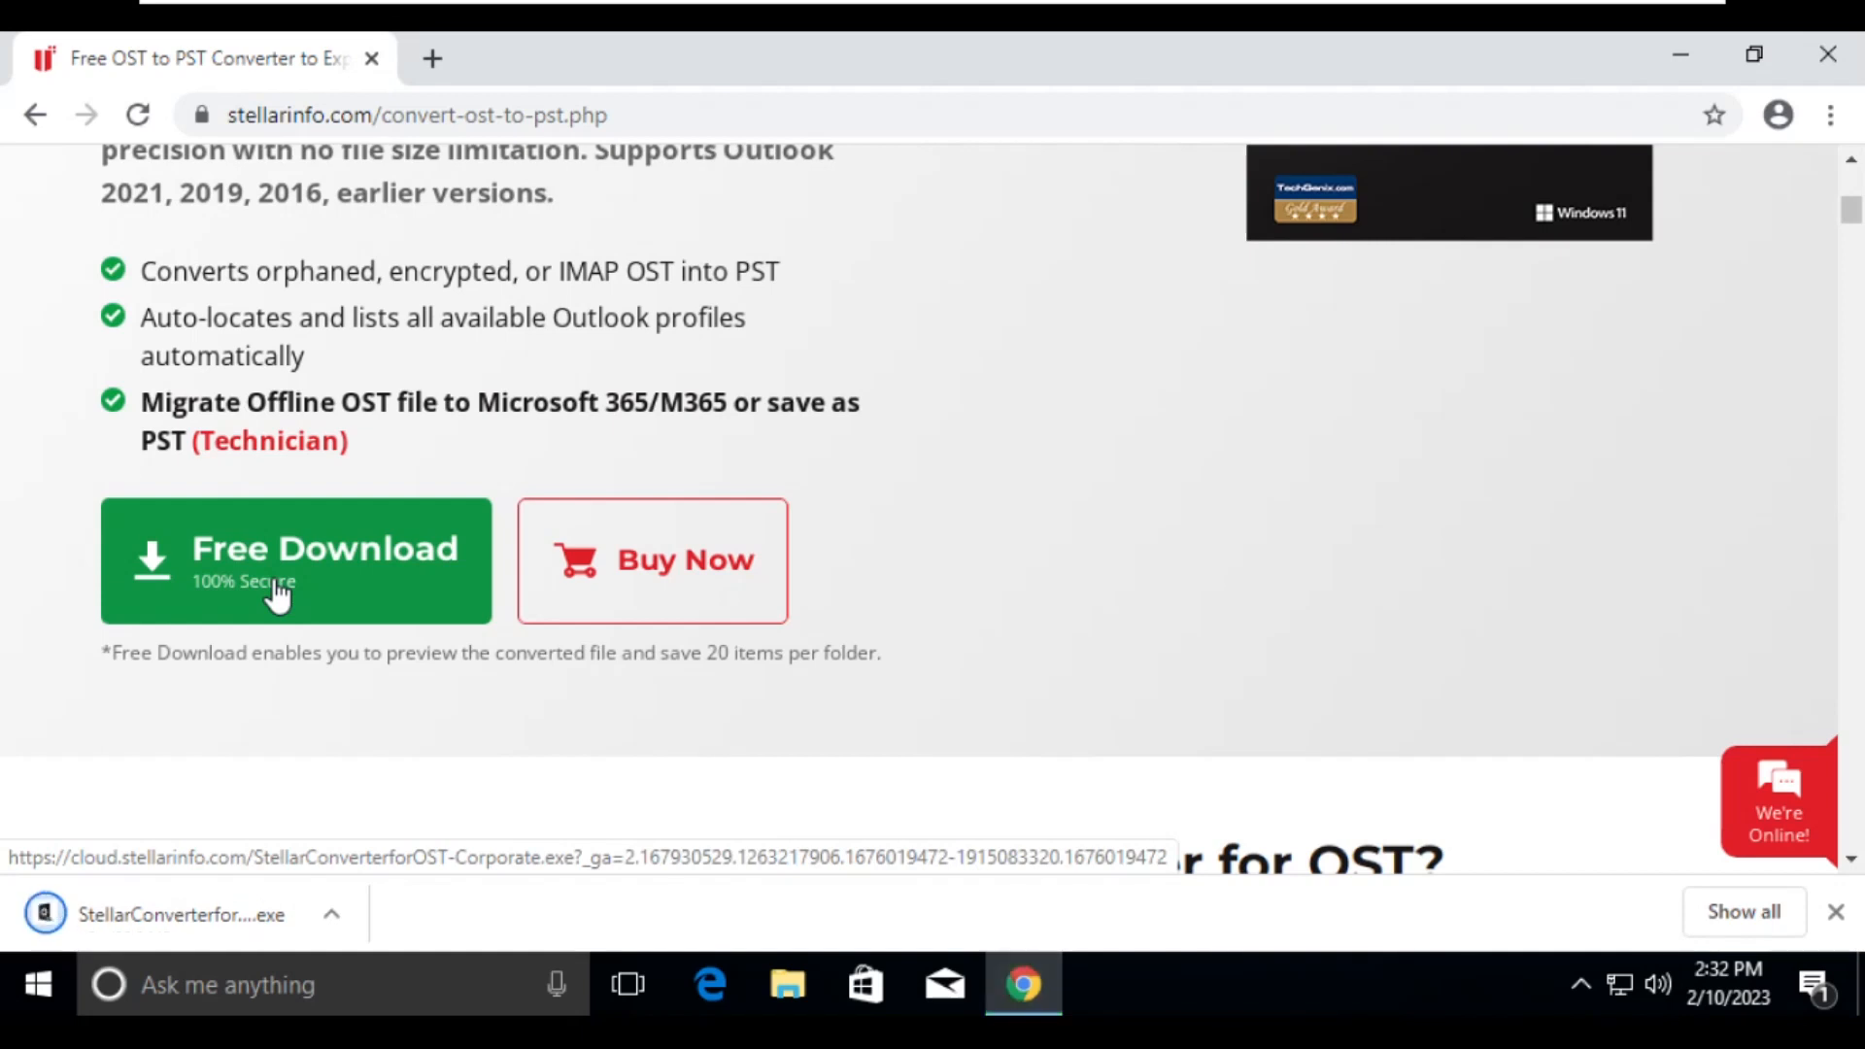
click(213, 918)
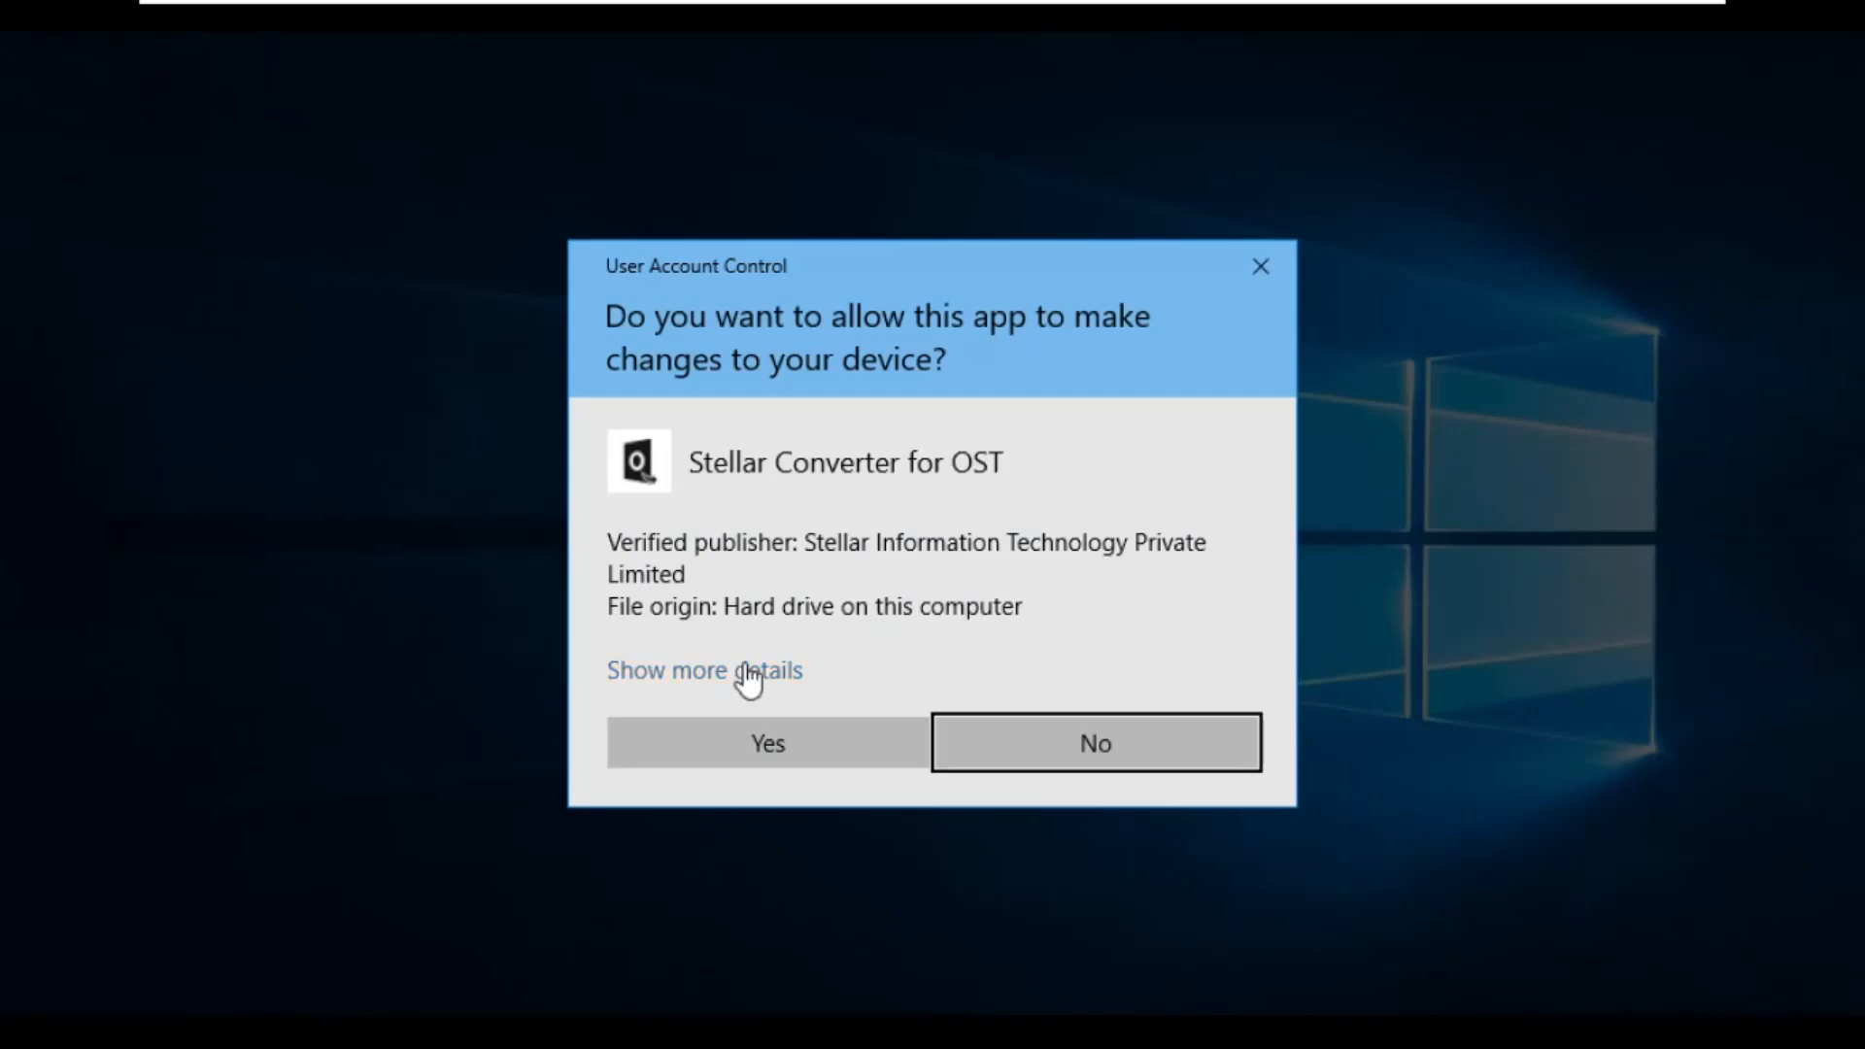
click(770, 745)
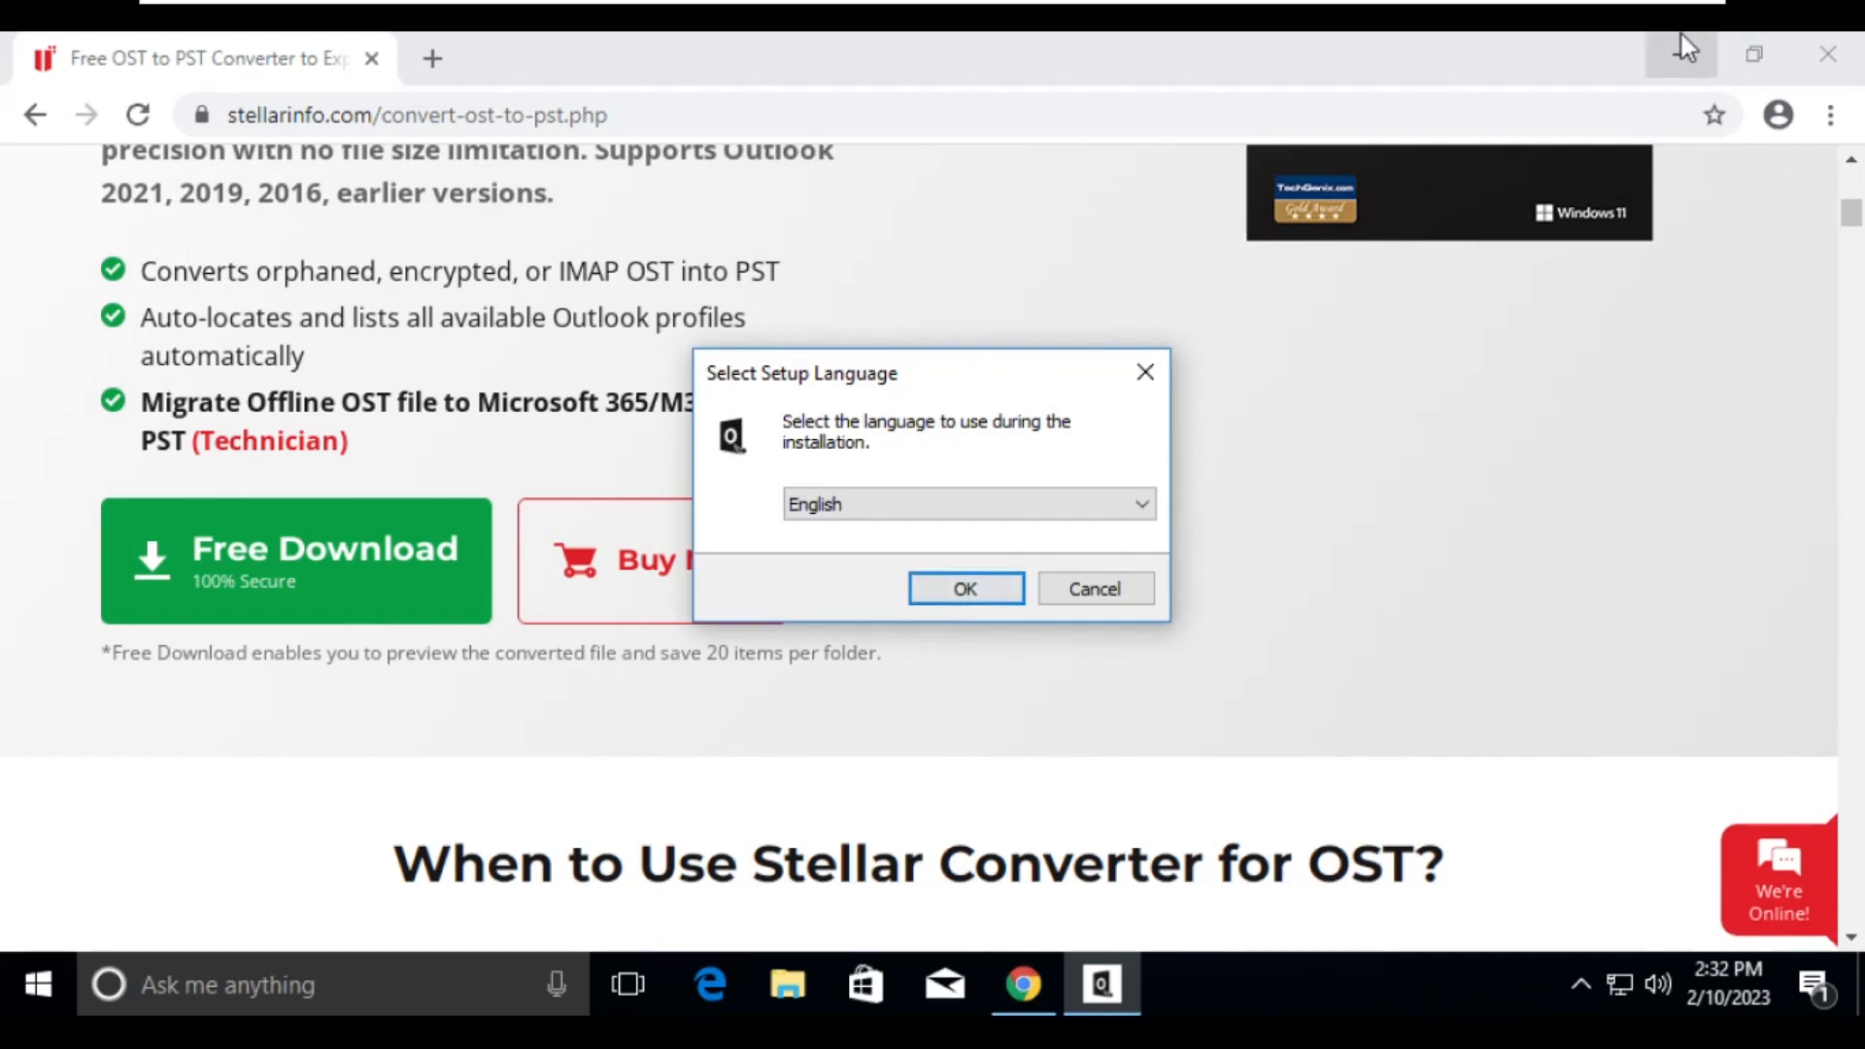
- Install Stellar Converter for OST in English, accepting the license agreement and keeping the default folders and desktop shortcut
click(1681, 52)
click(949, 581)
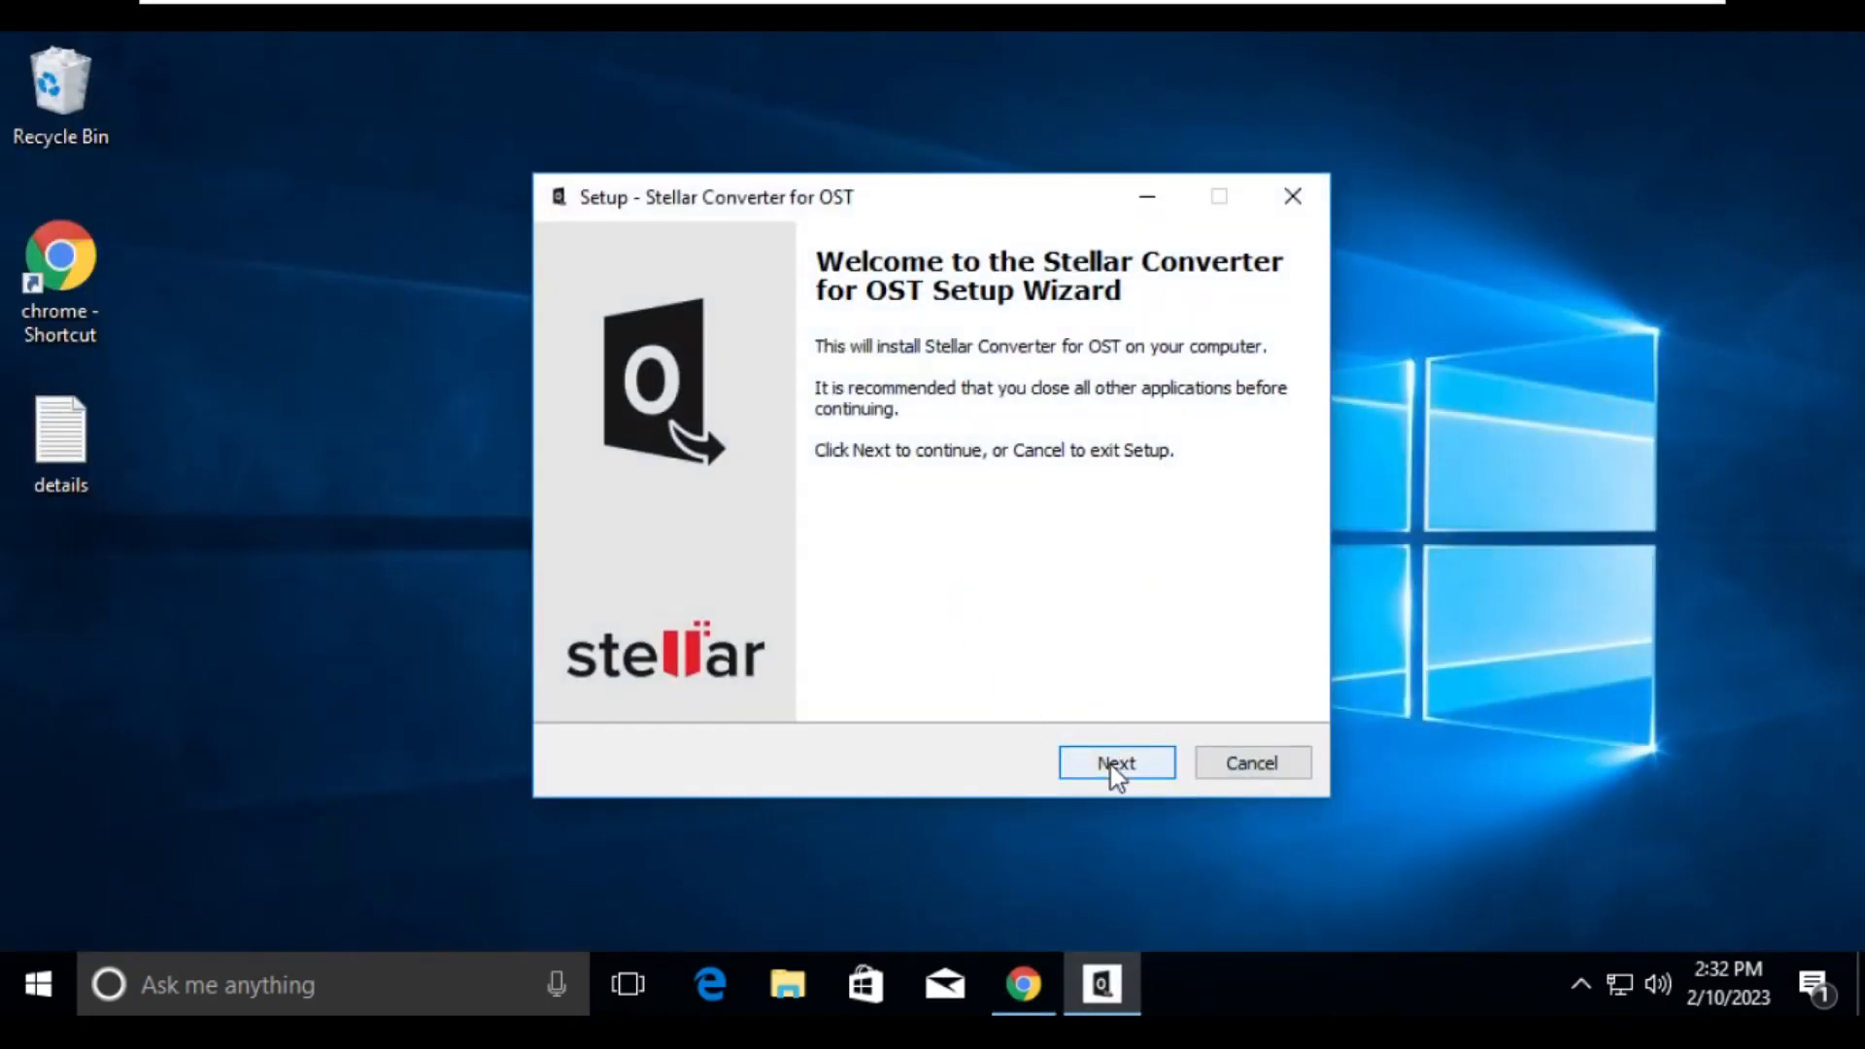
click(1111, 764)
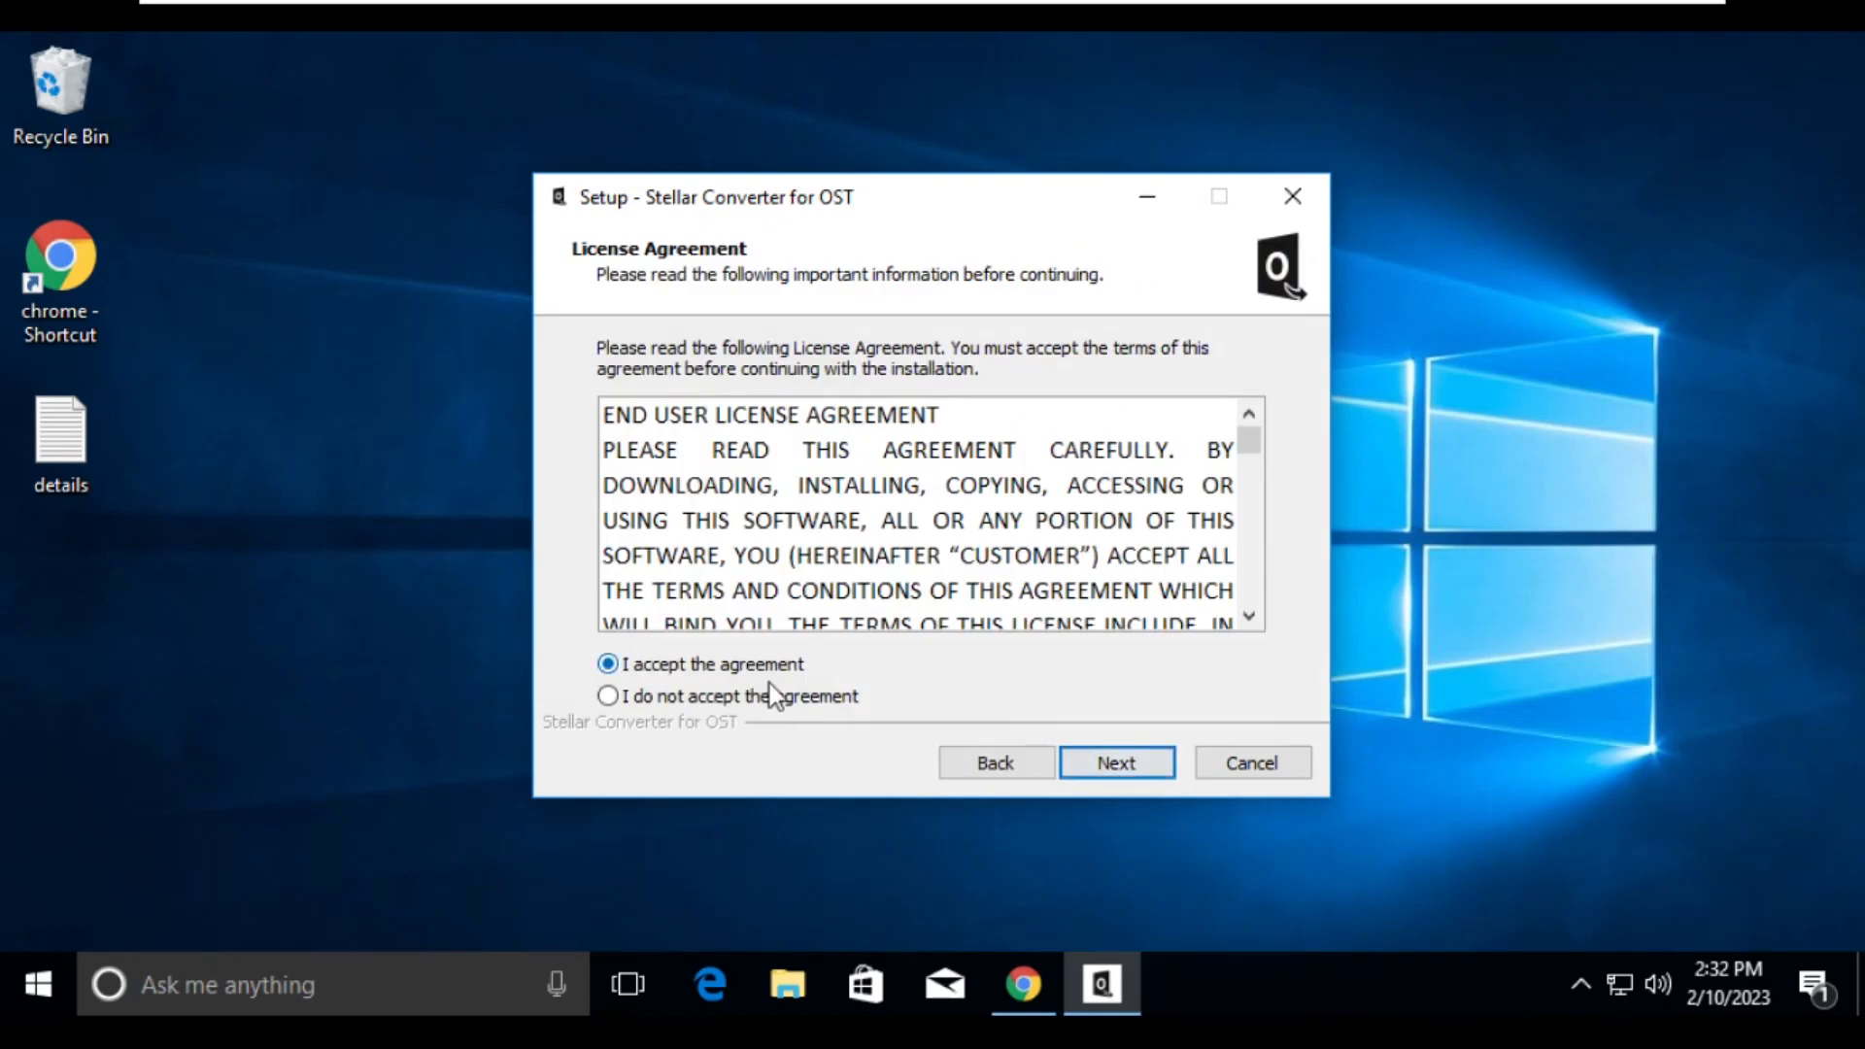
click(1146, 762)
click(1117, 764)
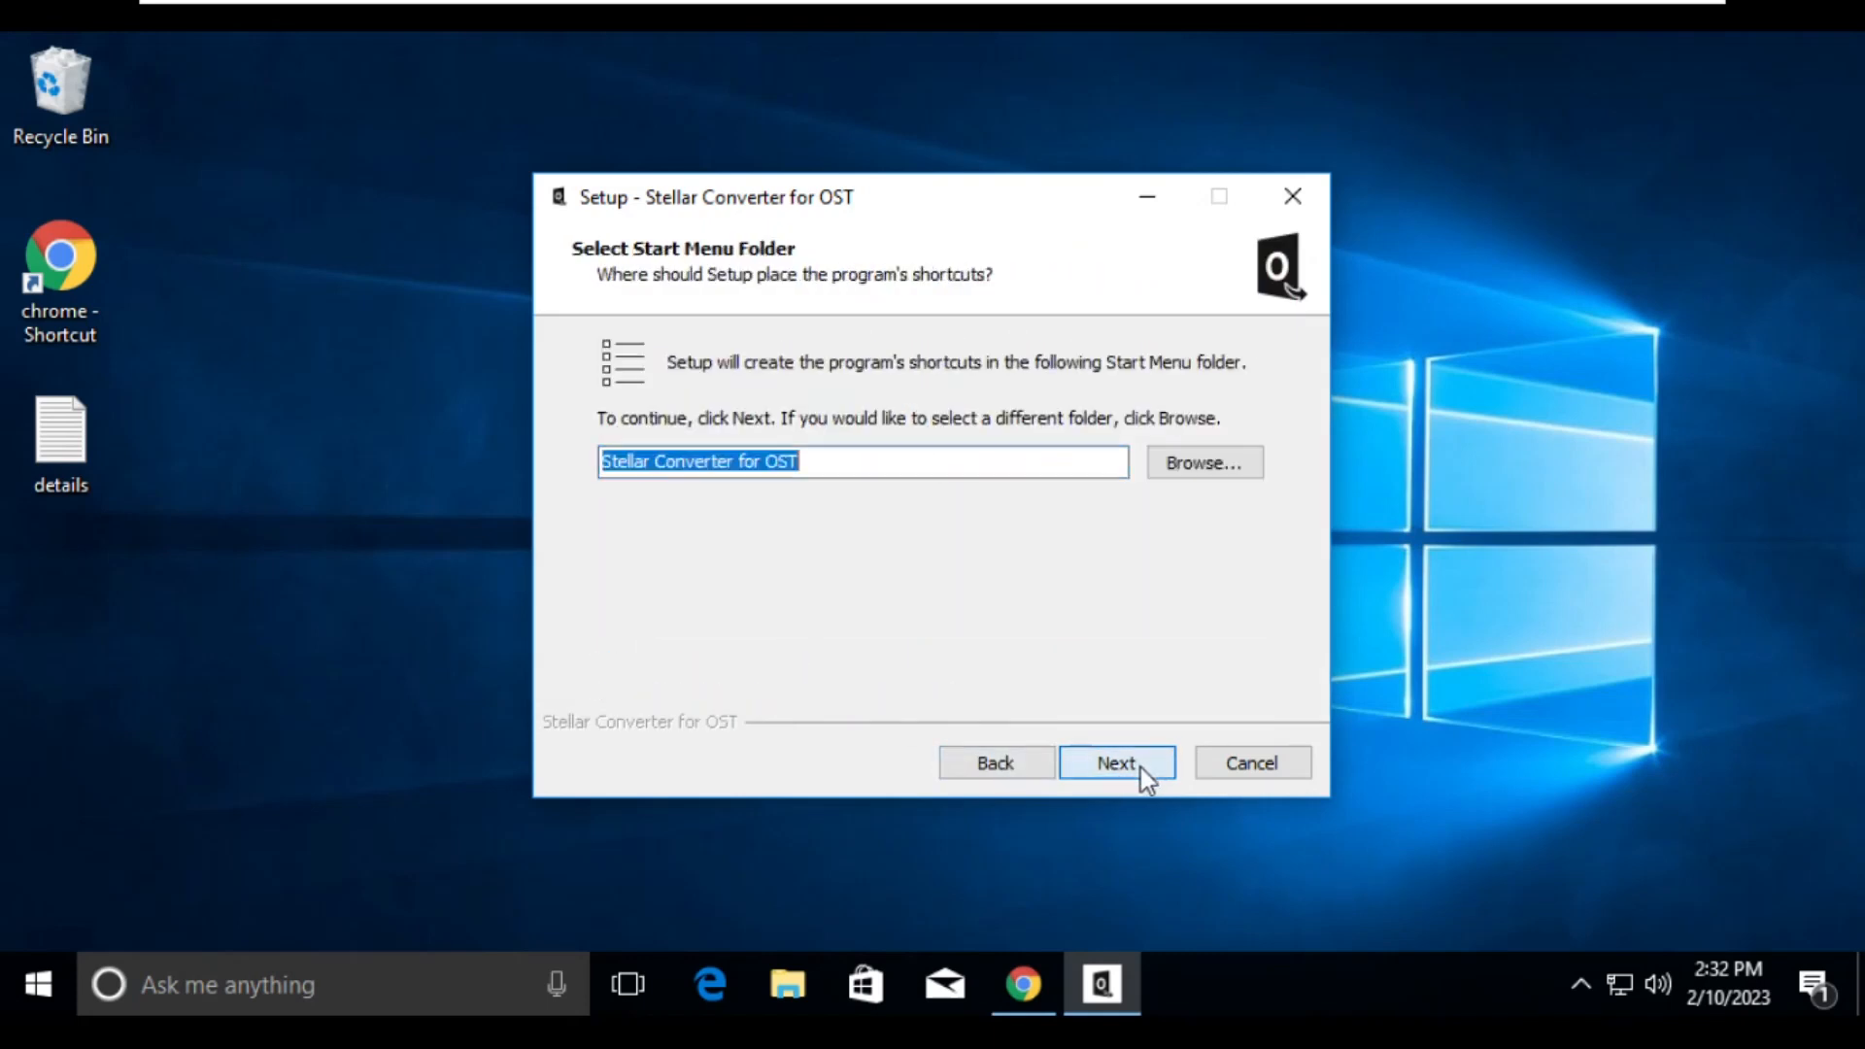
click(1140, 768)
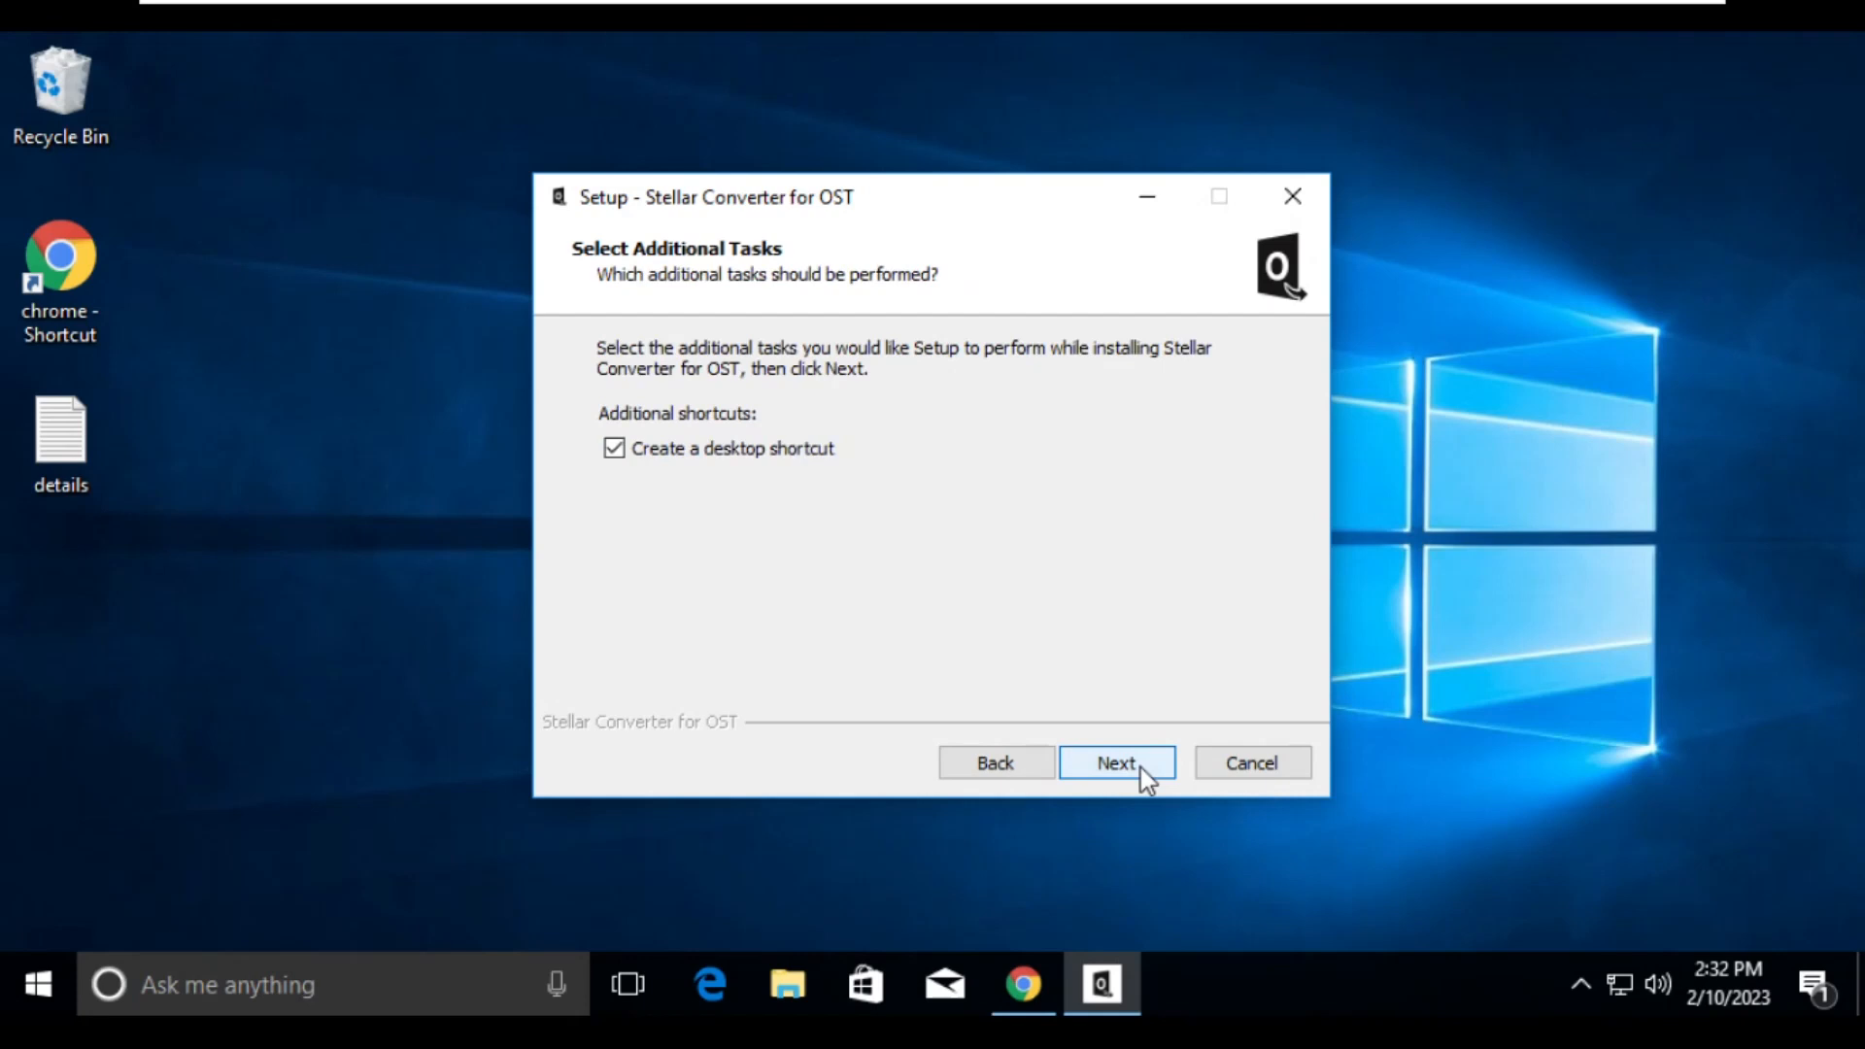
click(1141, 768)
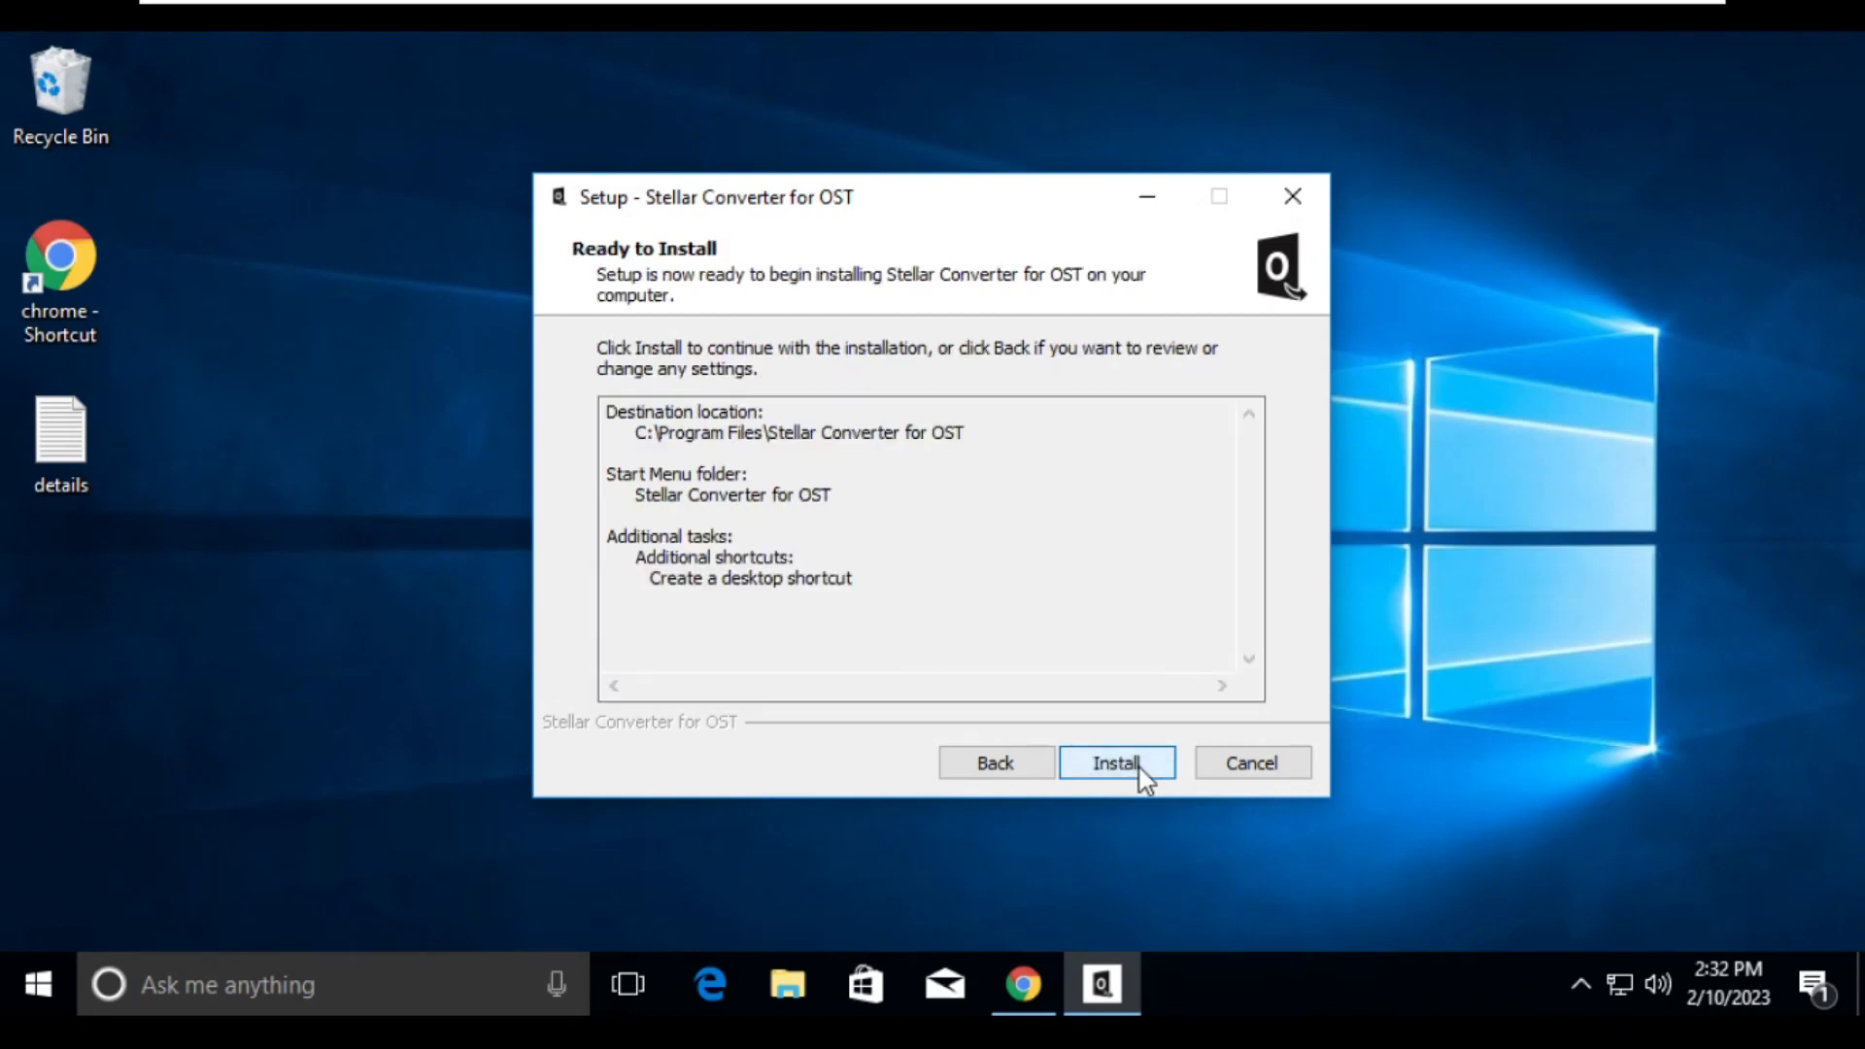
click(1140, 767)
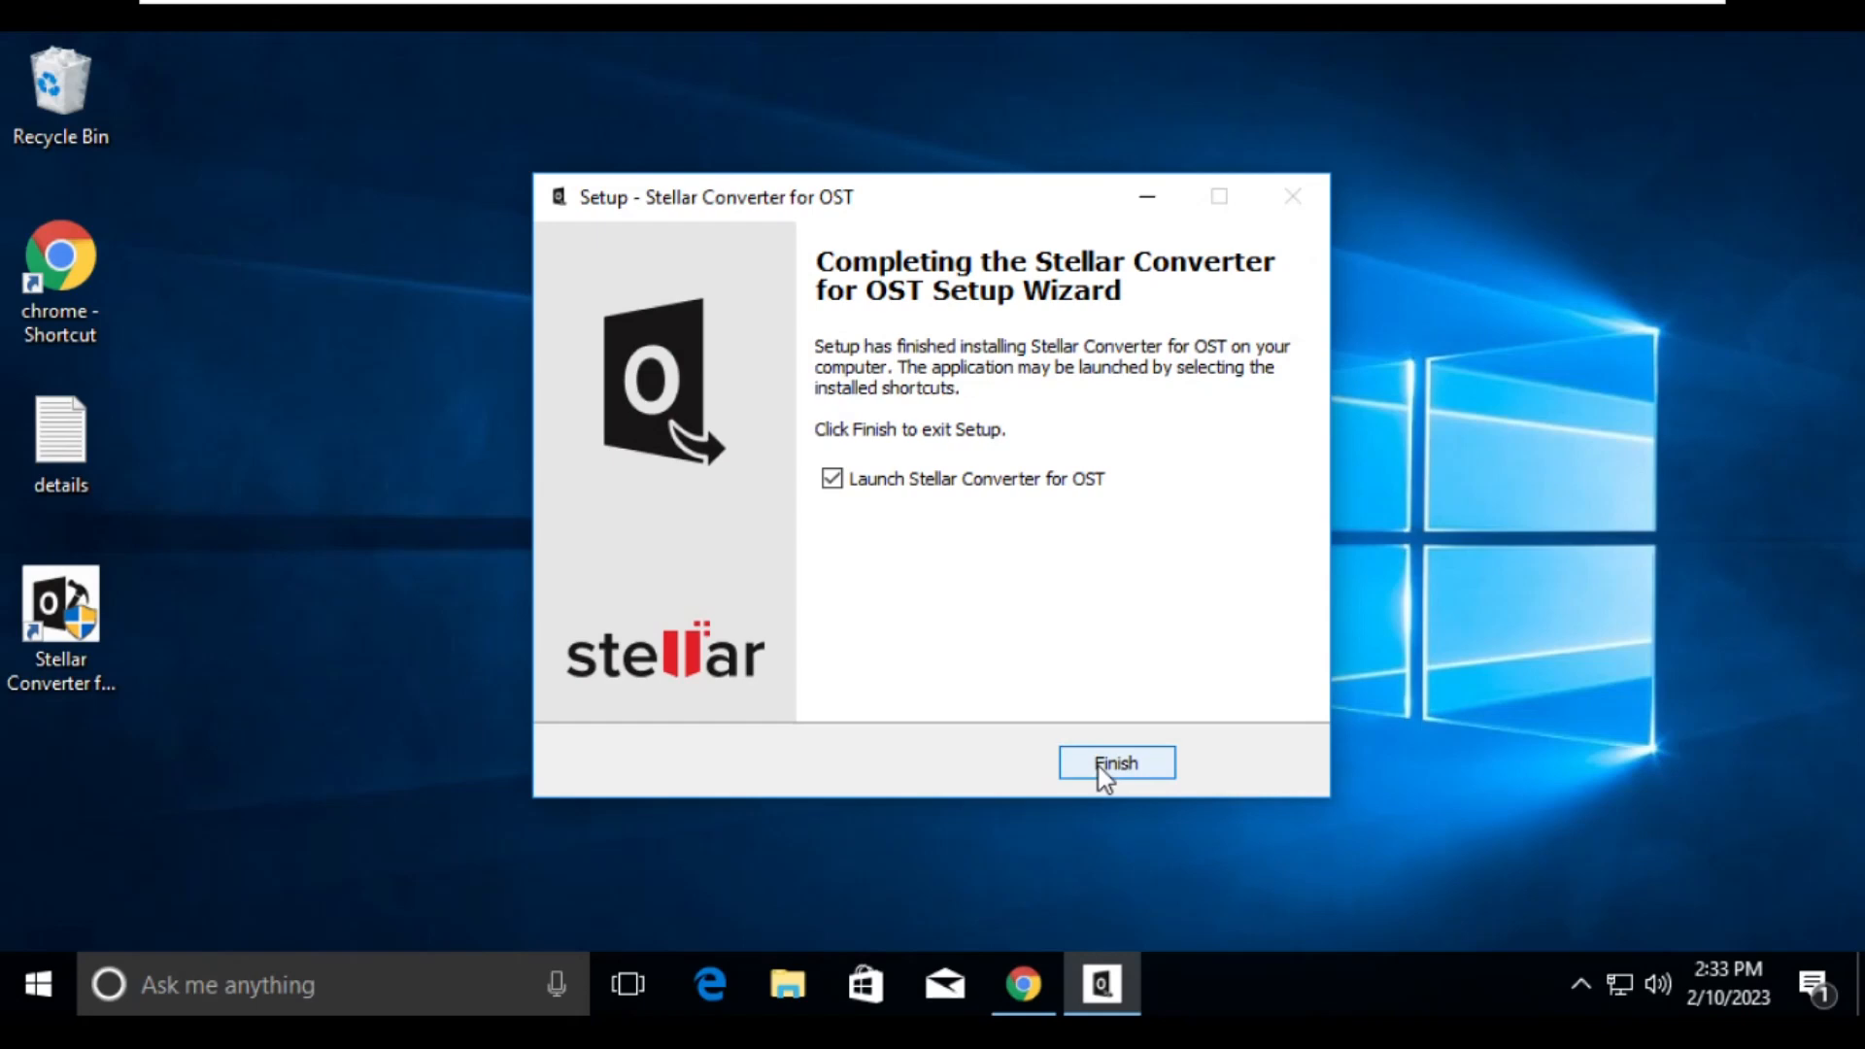
- Finish the setup wizard and close the browser showing the installation page
click(974, 481)
click(1080, 753)
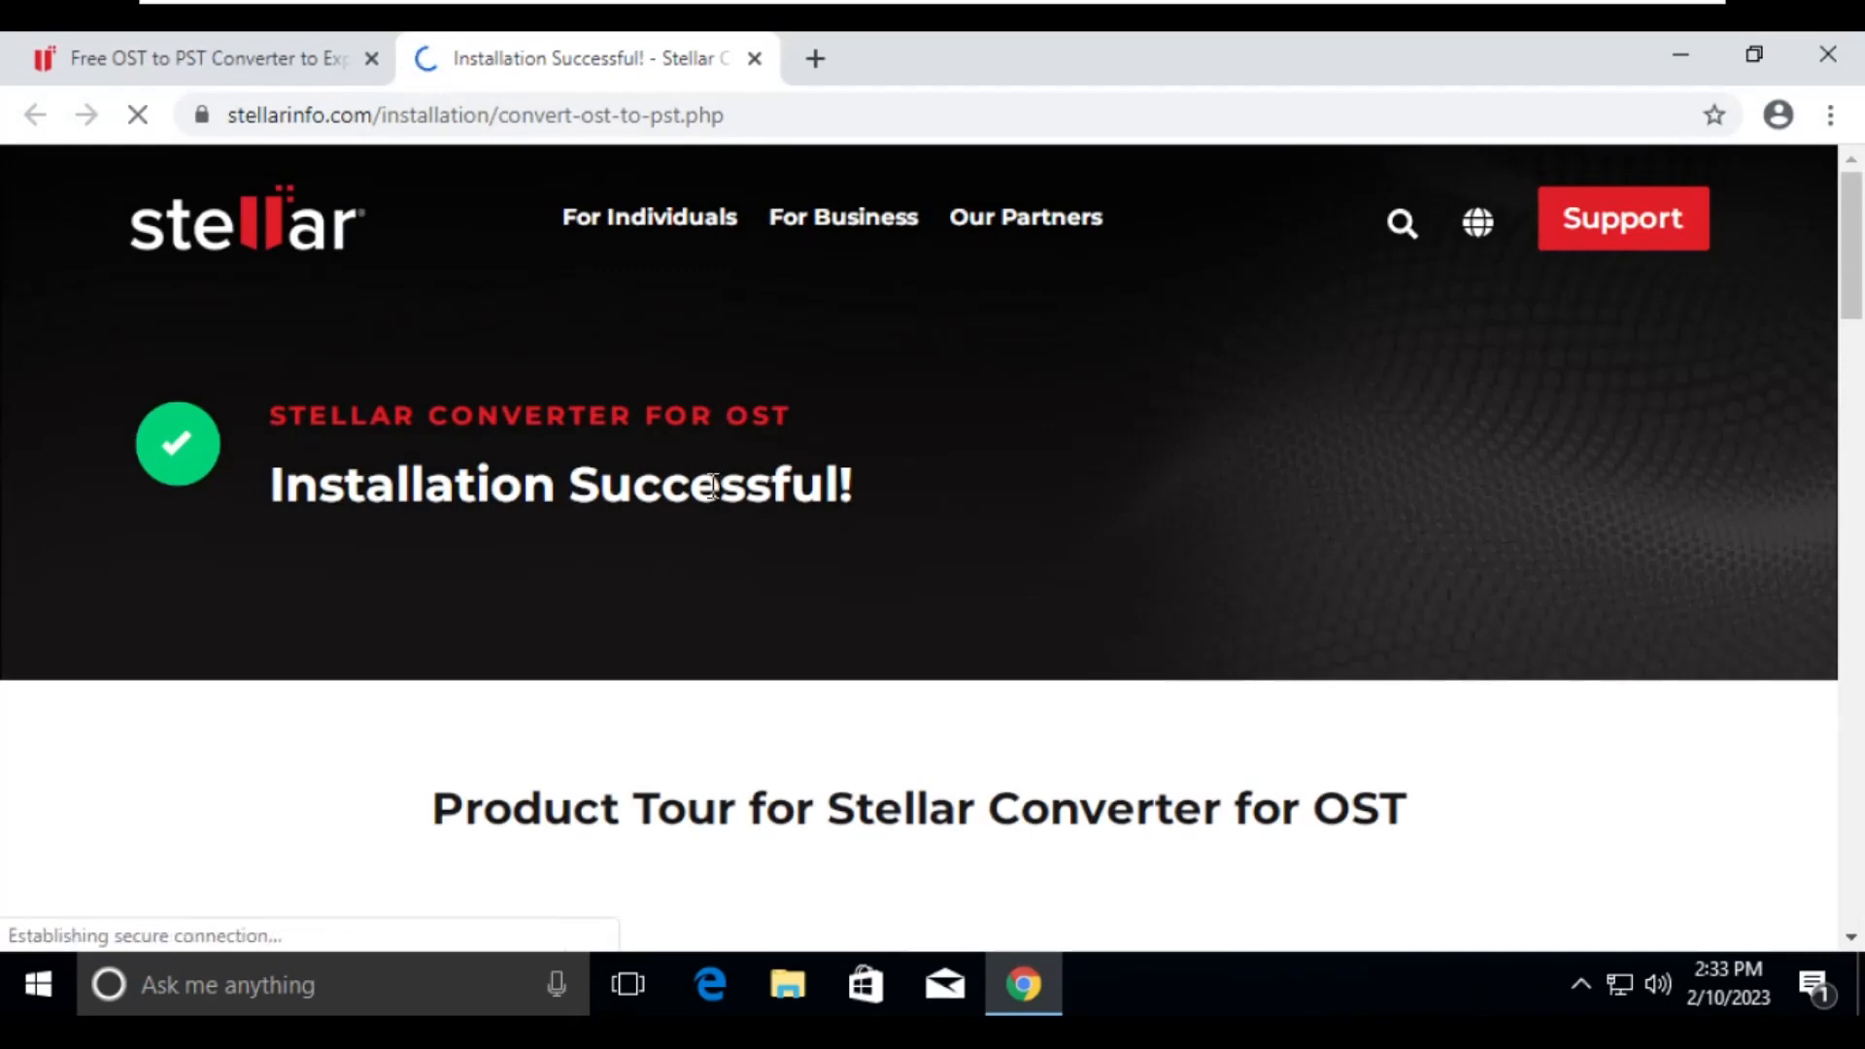
click(1828, 56)
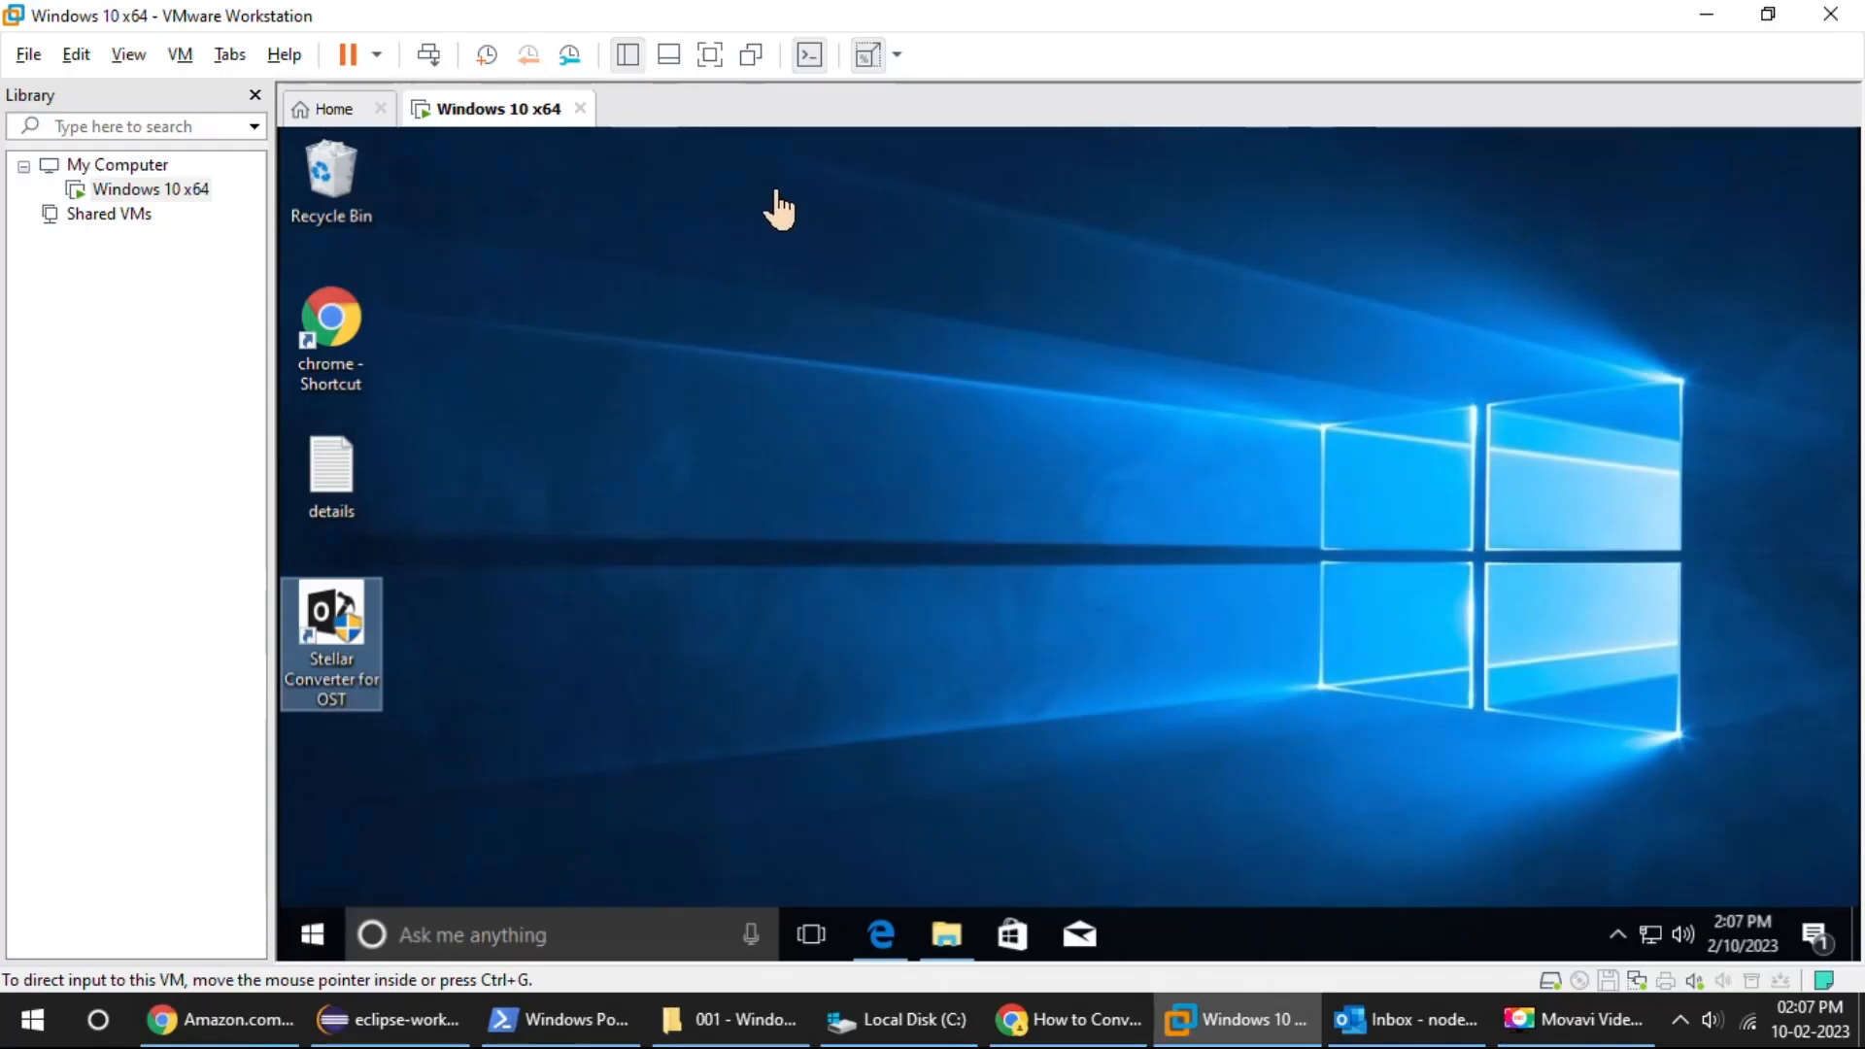
- Show the Windows 10 x64 virtual machine full screen and launch Stellar Converter for OST, allowing it to make changes
click(712, 71)
right_click(1059, 808)
click(1159, 523)
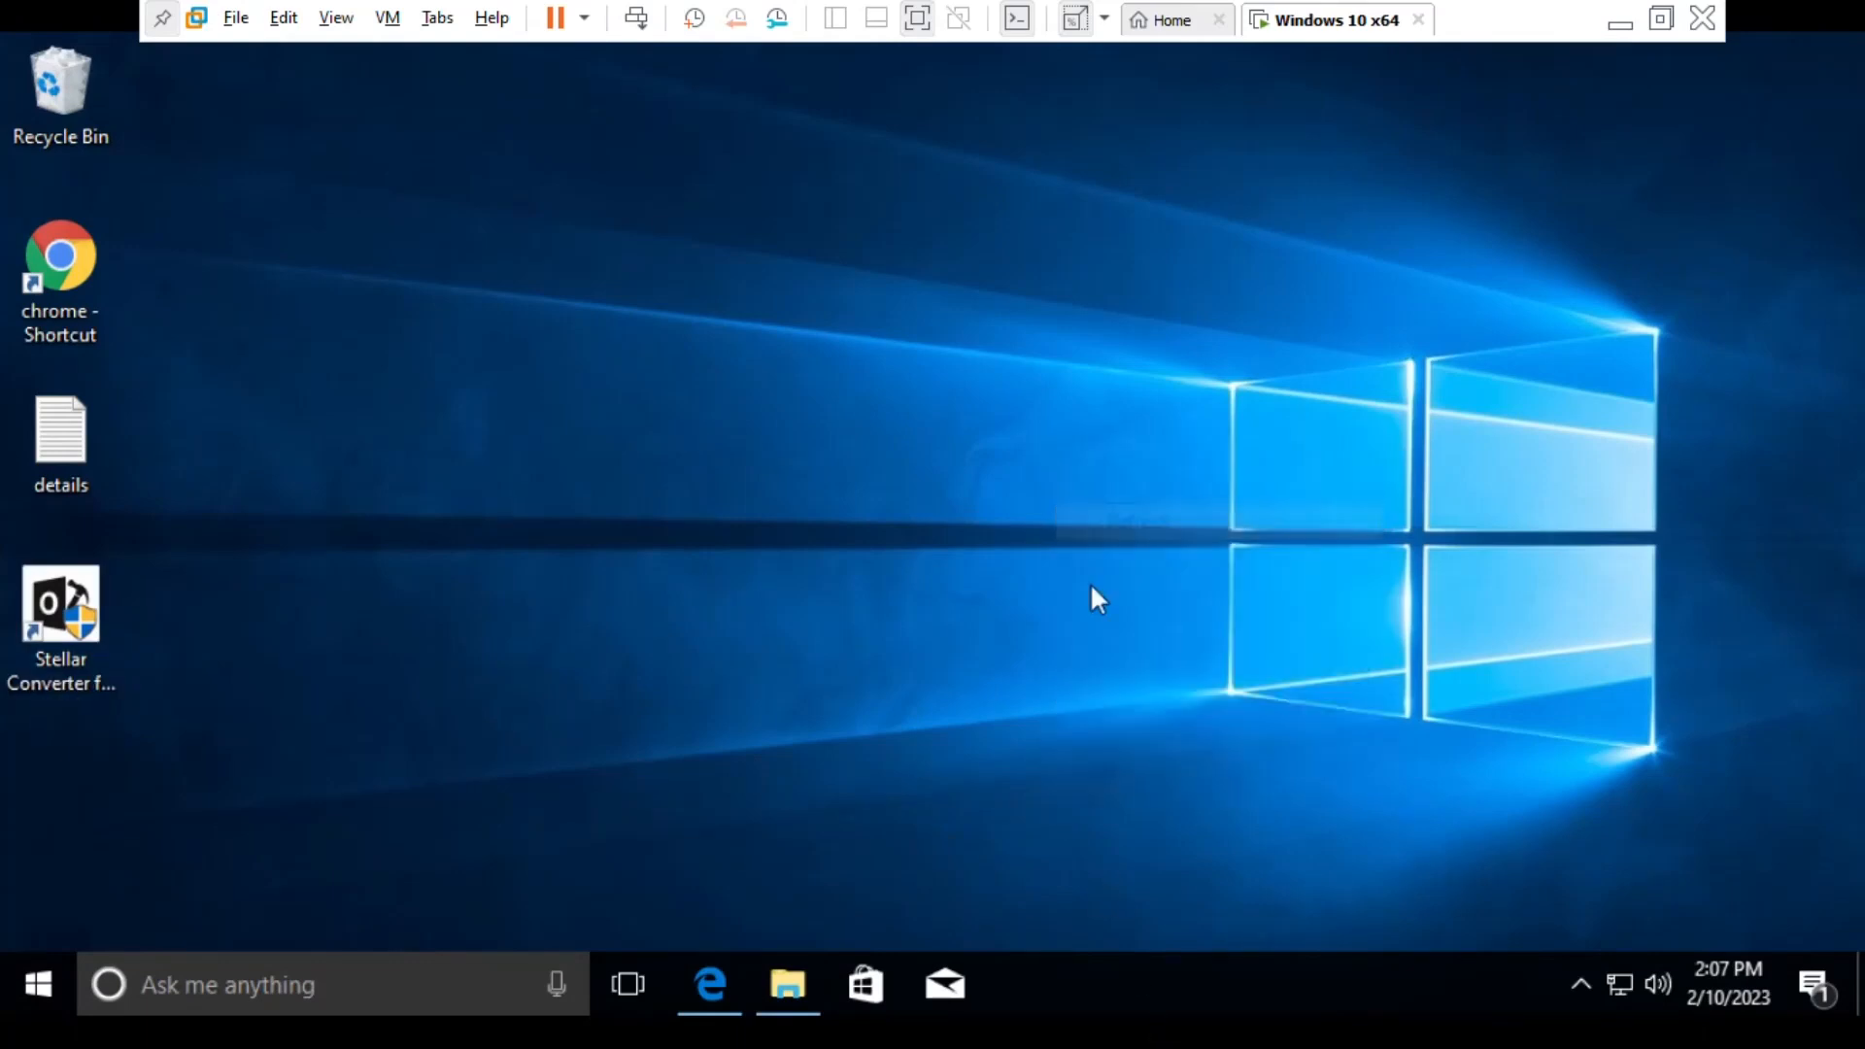
click(60, 616)
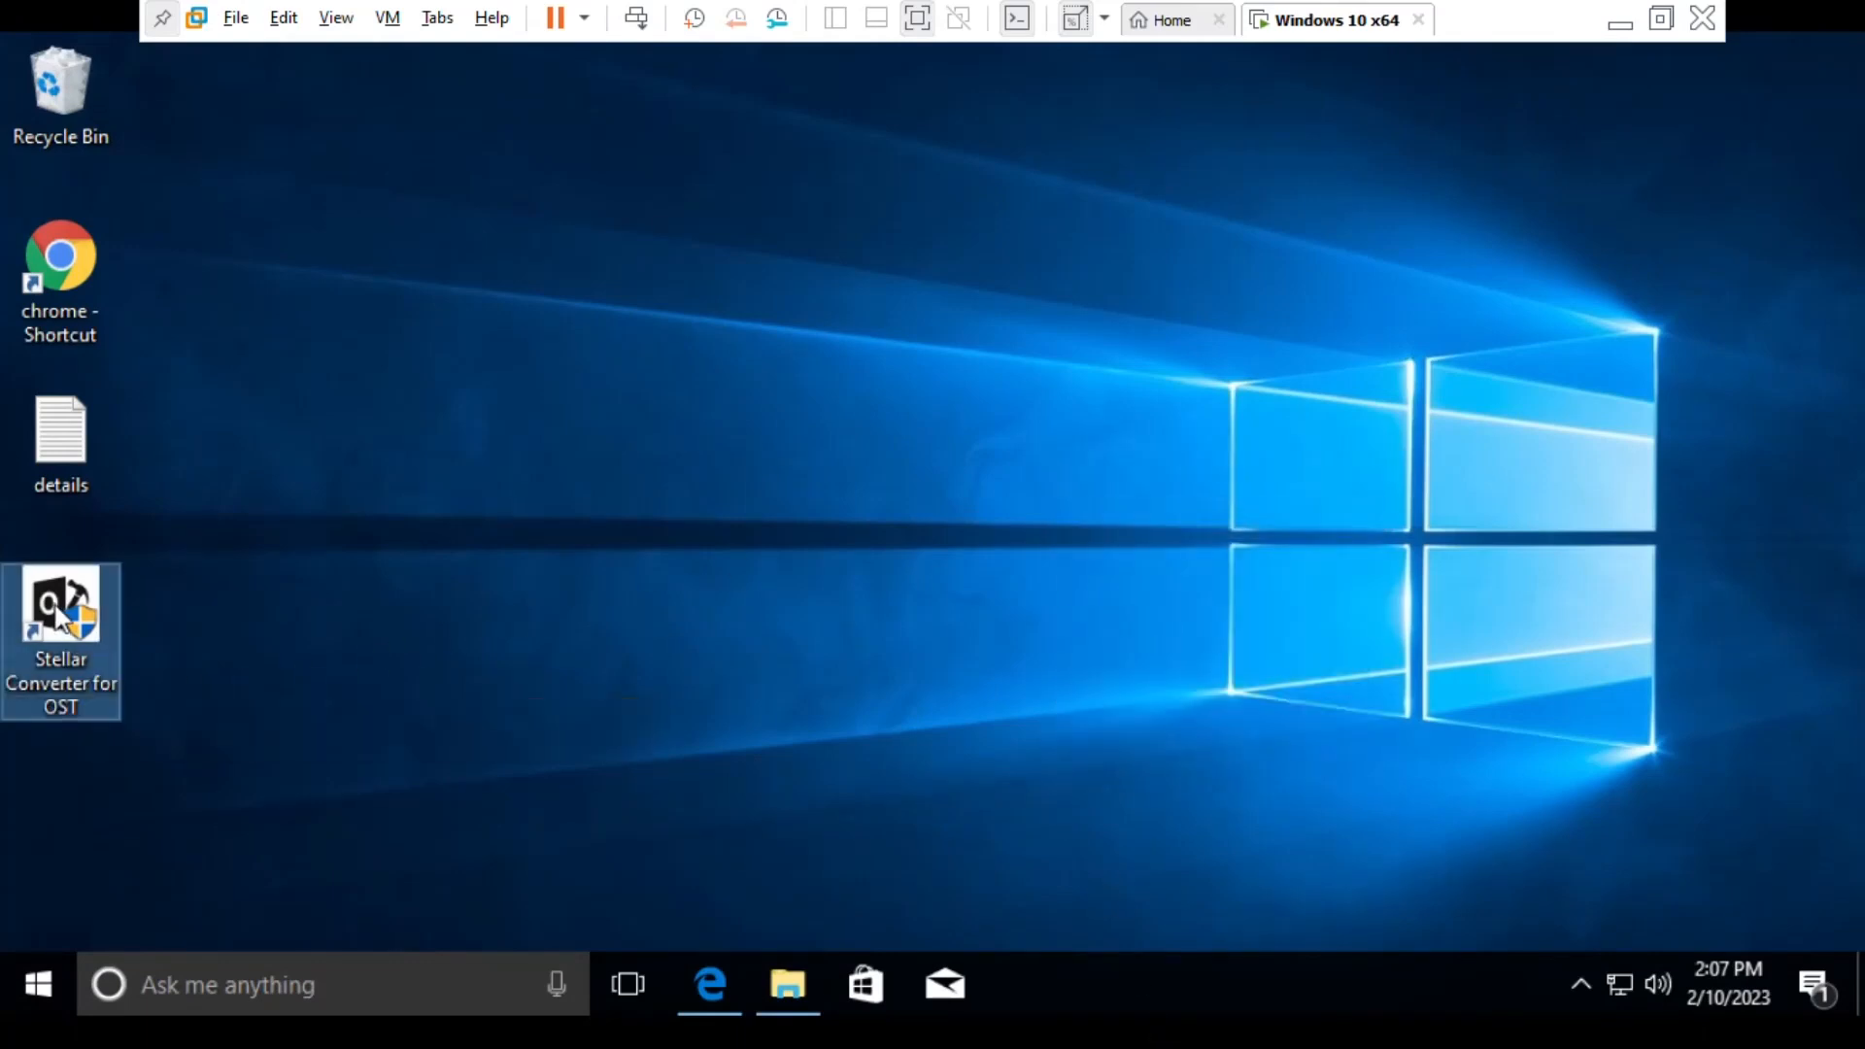
double_click(60, 616)
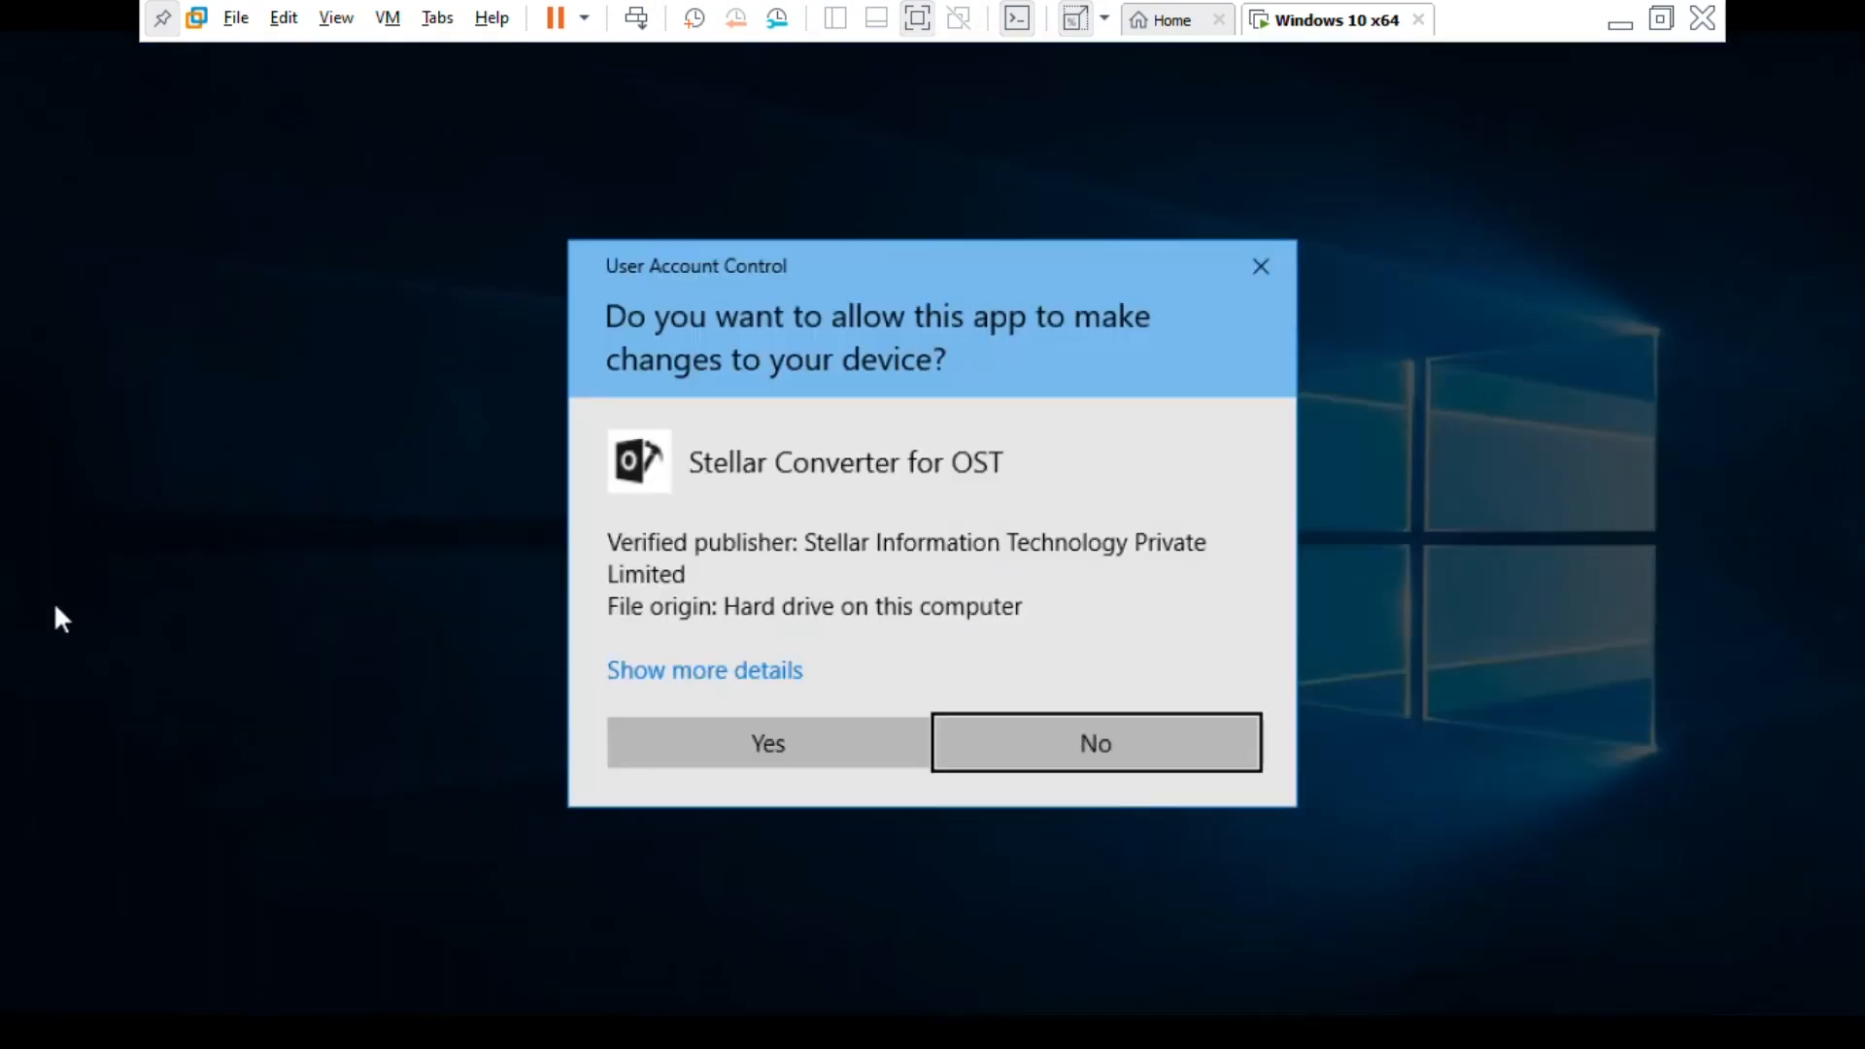
click(691, 738)
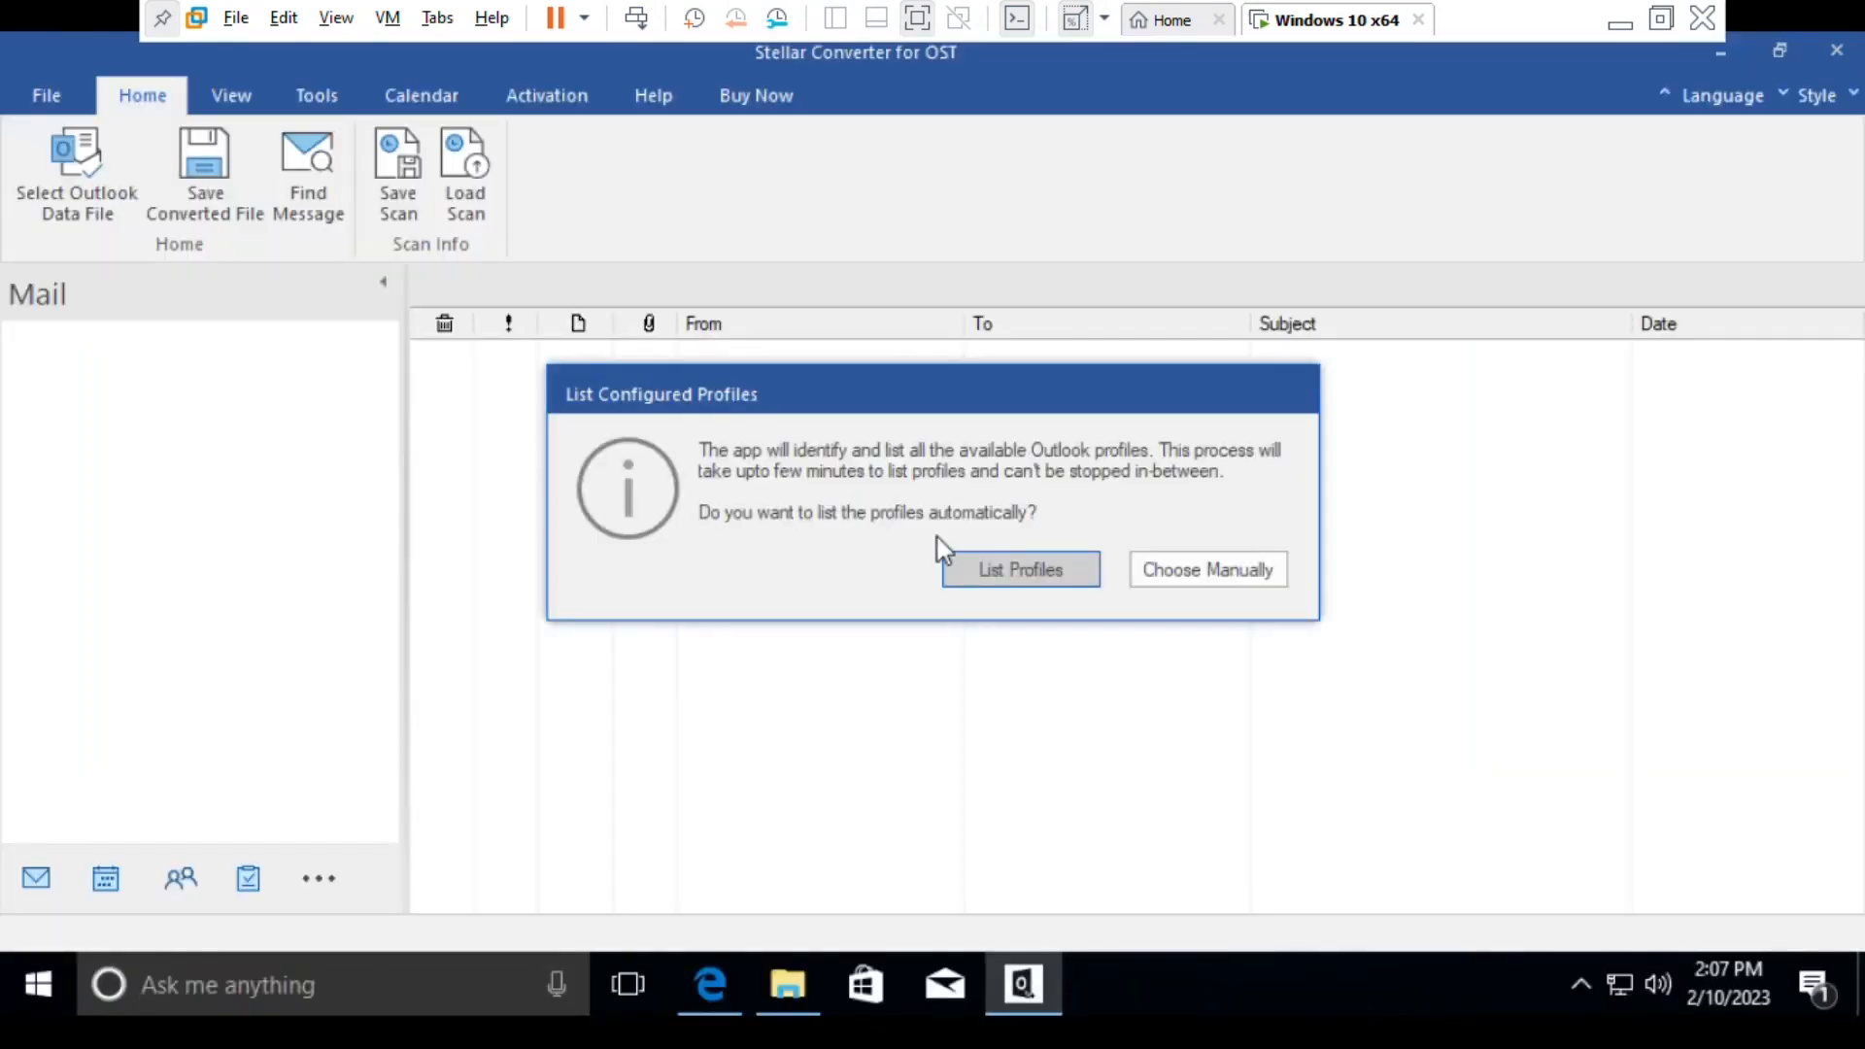
drag(969, 412, 1069, 497)
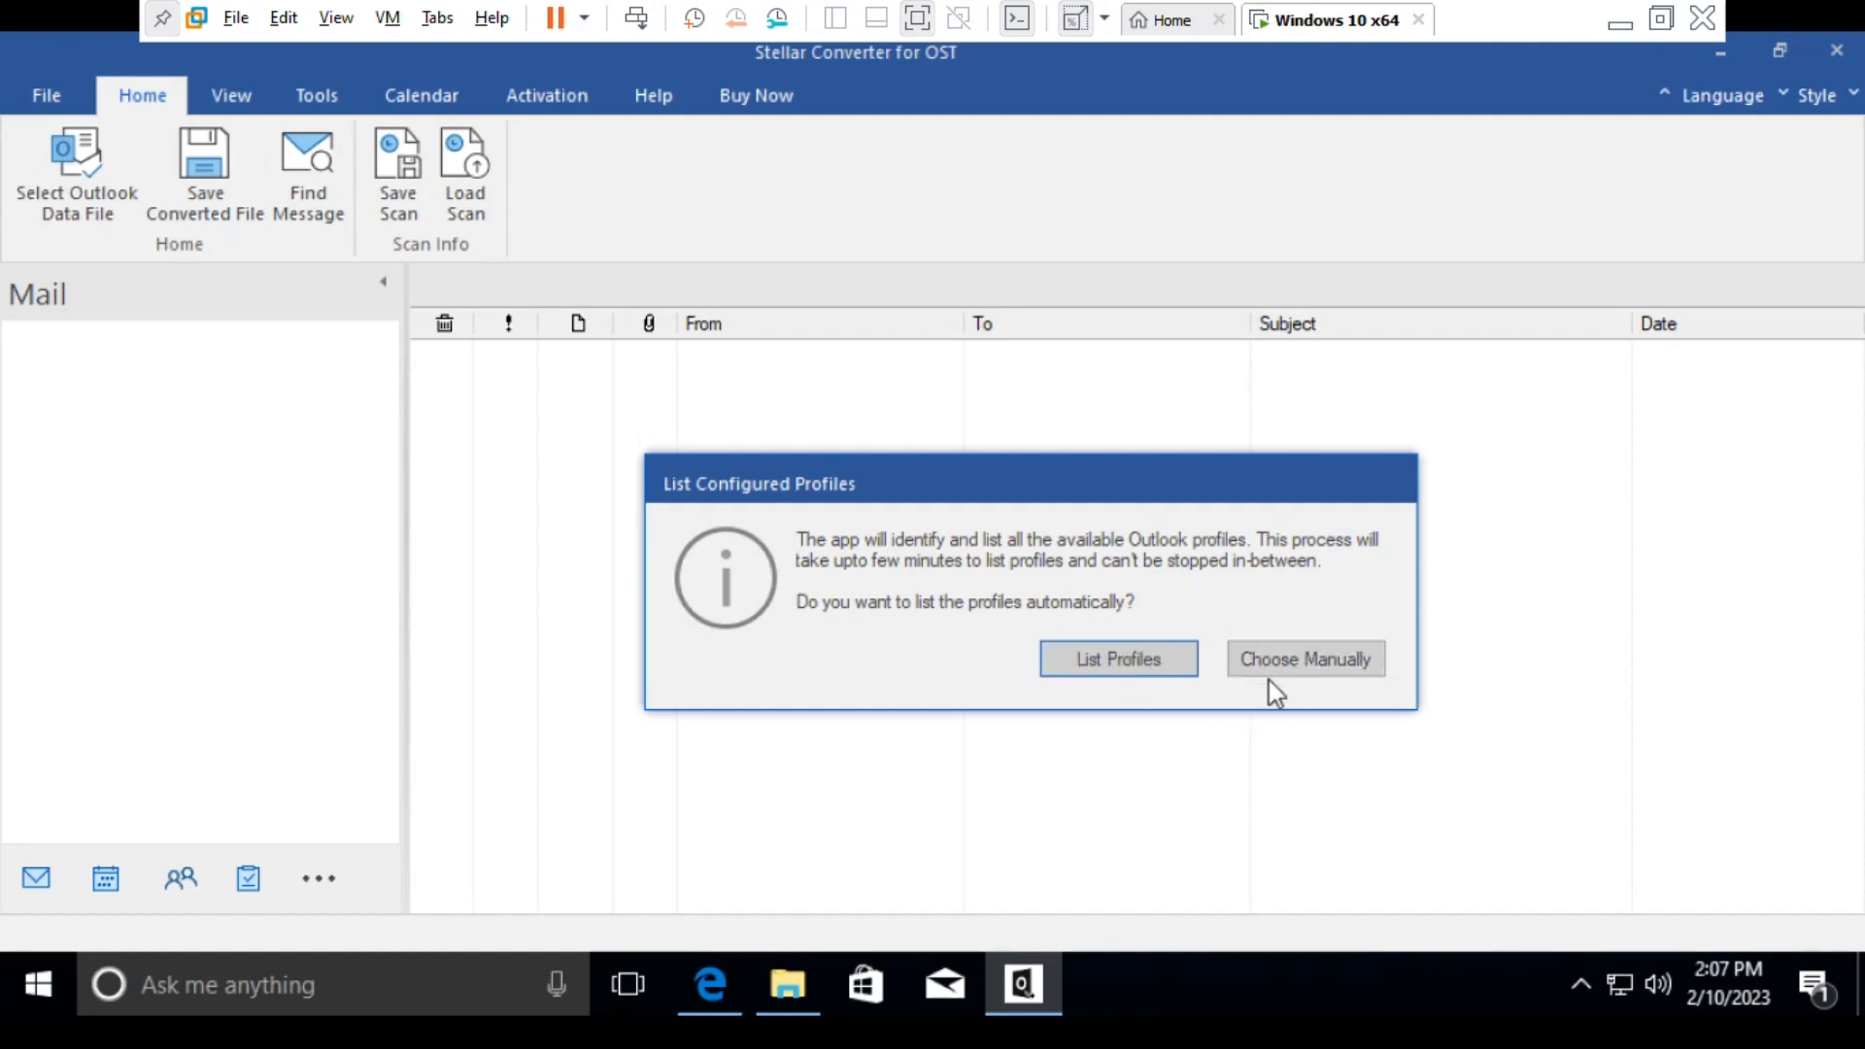
- Switch to File Explorer and check the Documents folder for the OST file to convert
click(1091, 672)
click(783, 981)
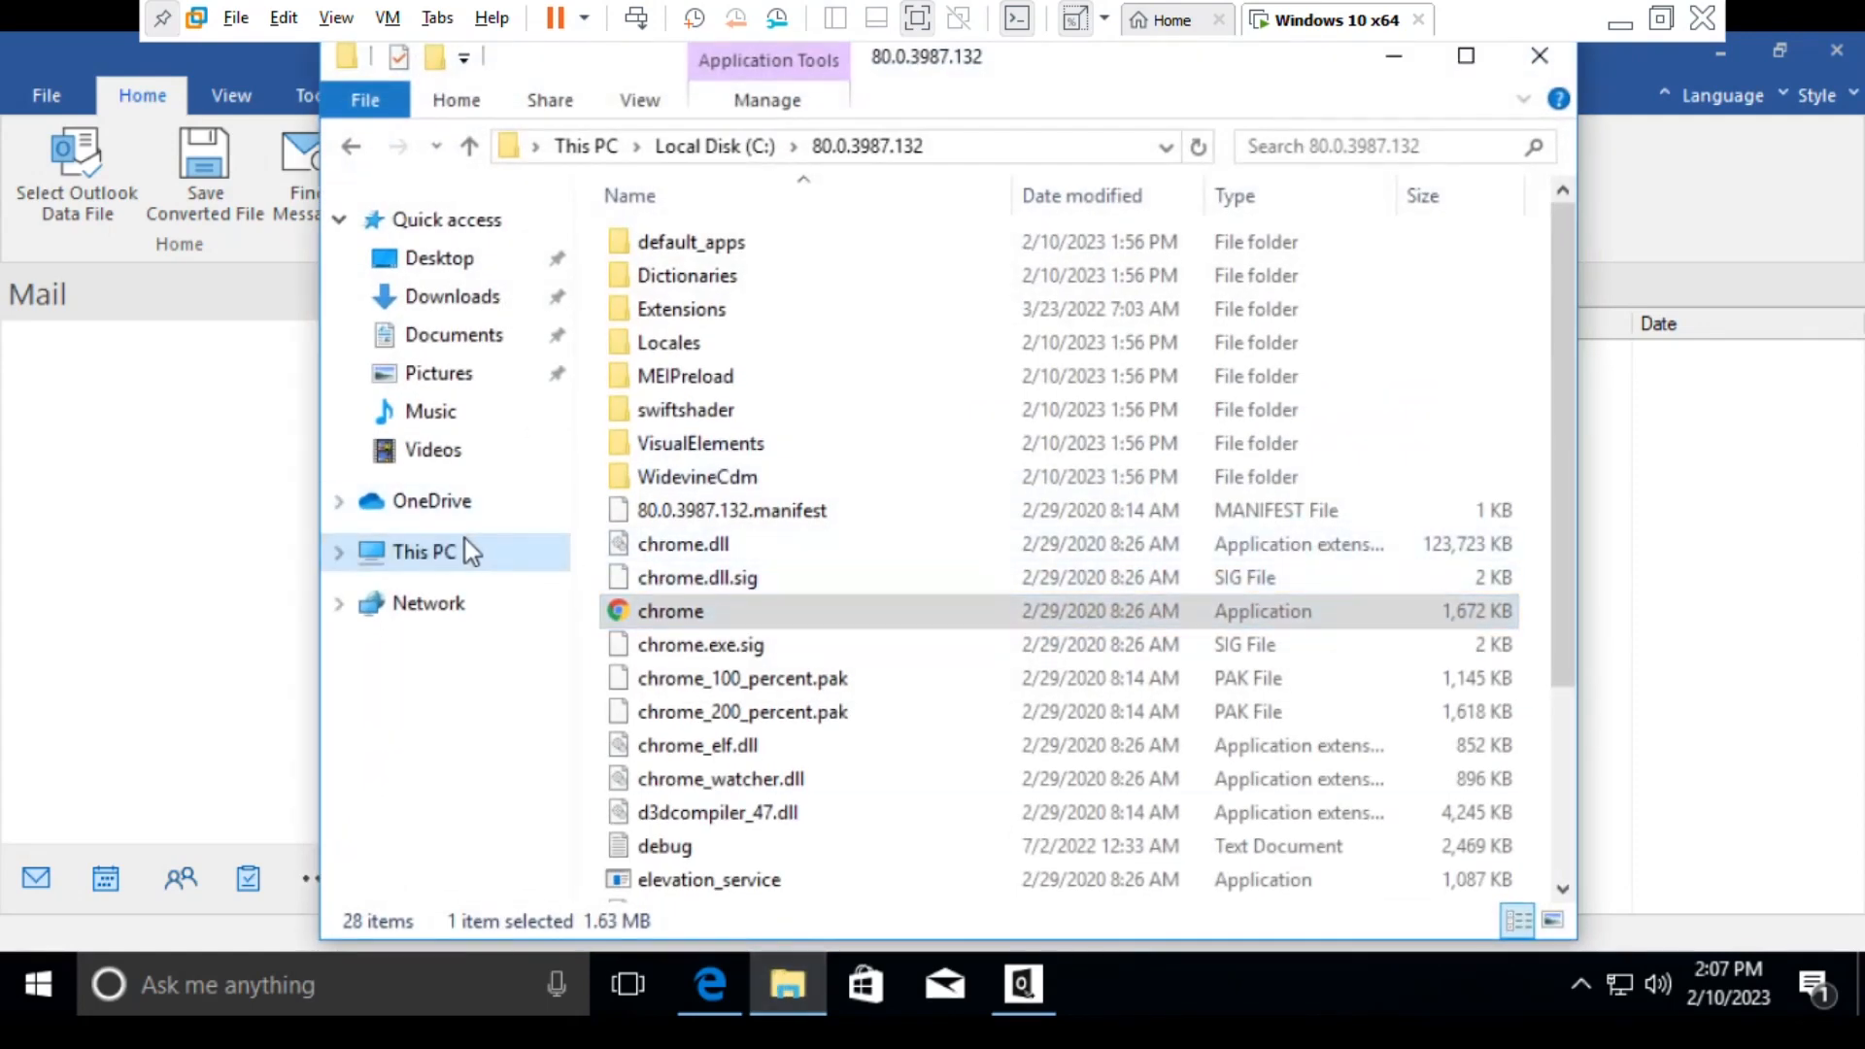
click(468, 547)
click(455, 338)
click(729, 243)
click(802, 333)
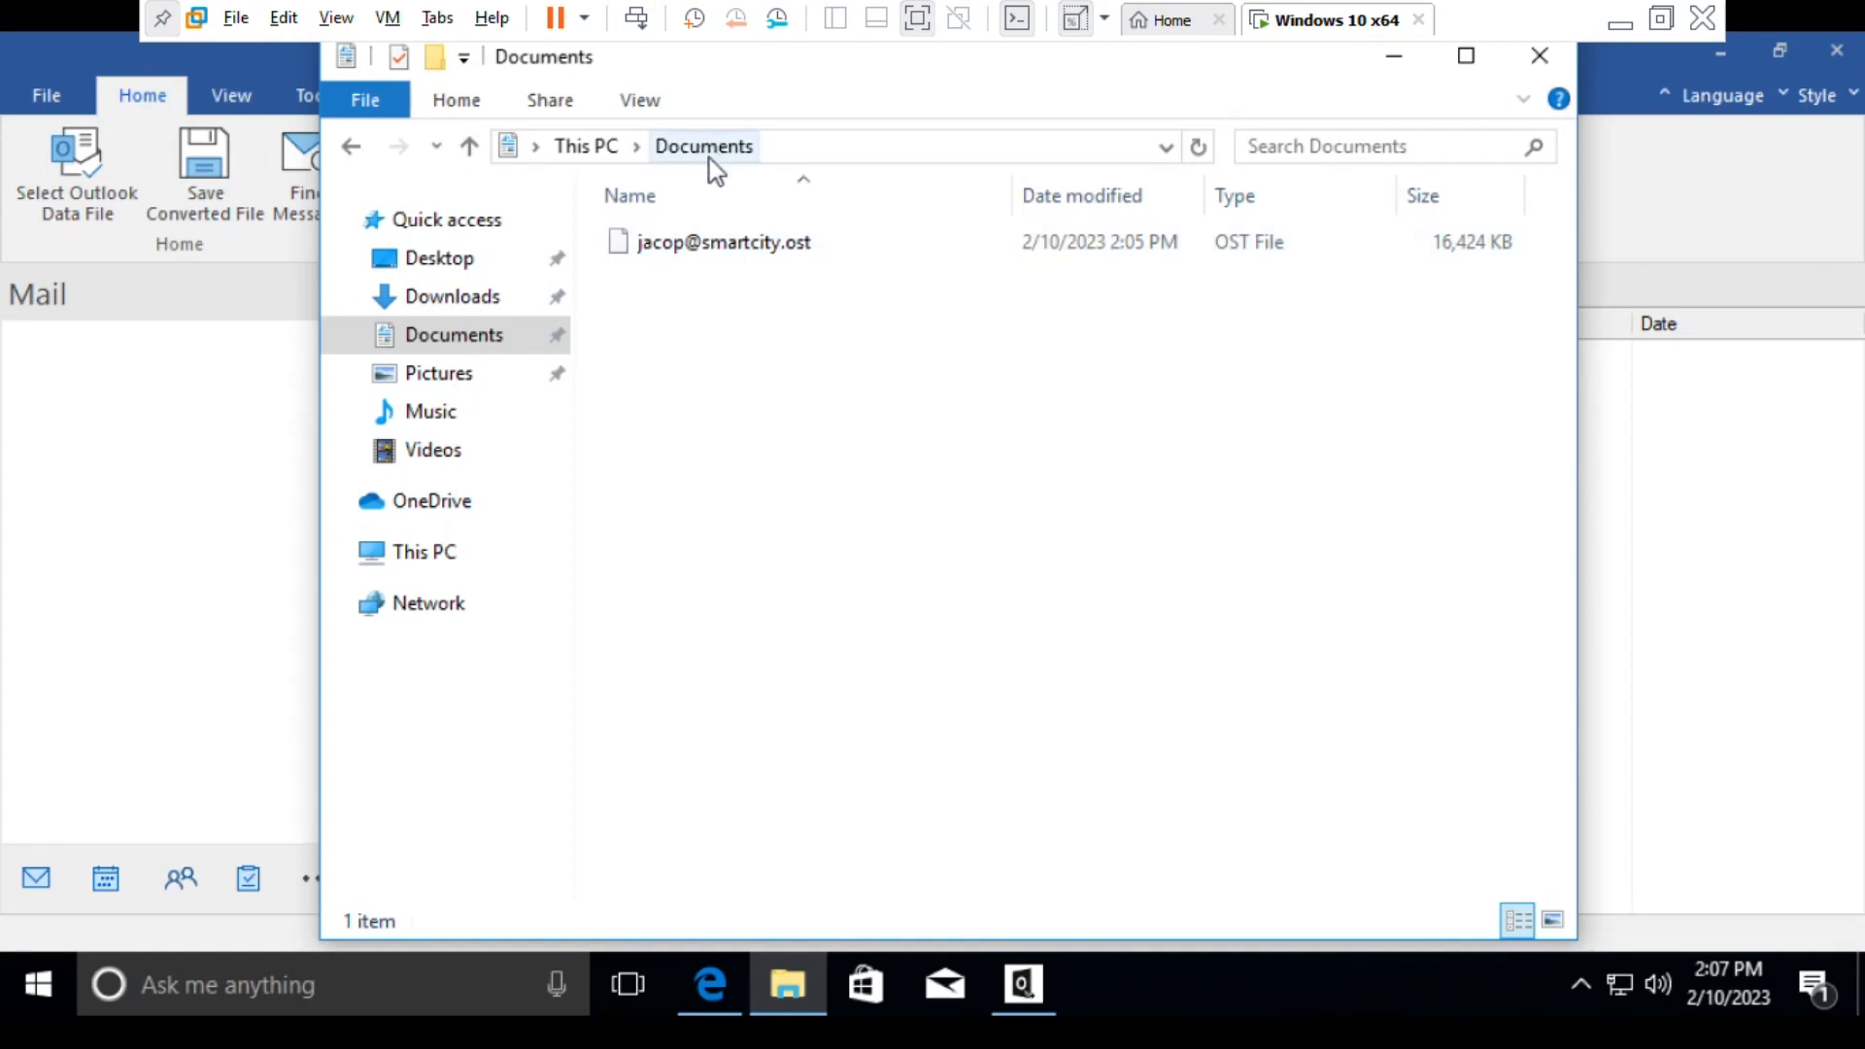
click(794, 967)
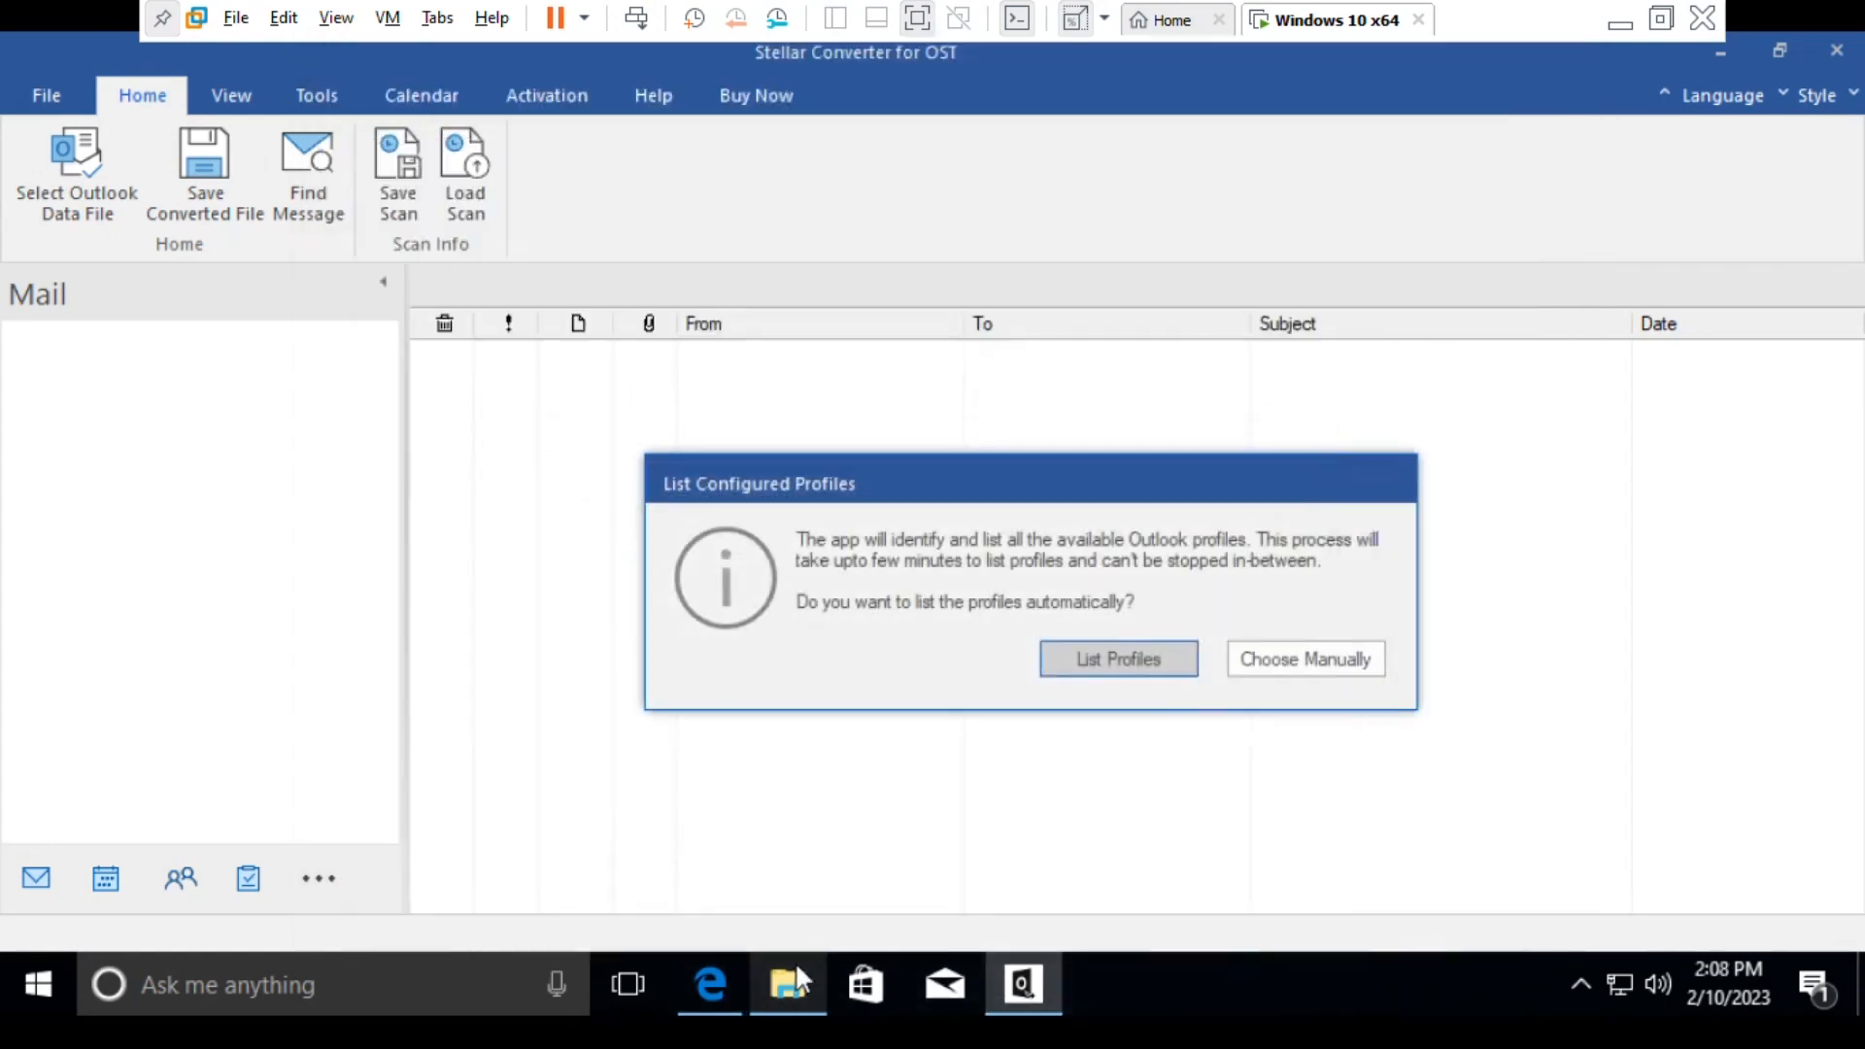
- Choose the mailbox manually and select the OST file in the Documents folder for conversion
click(1307, 661)
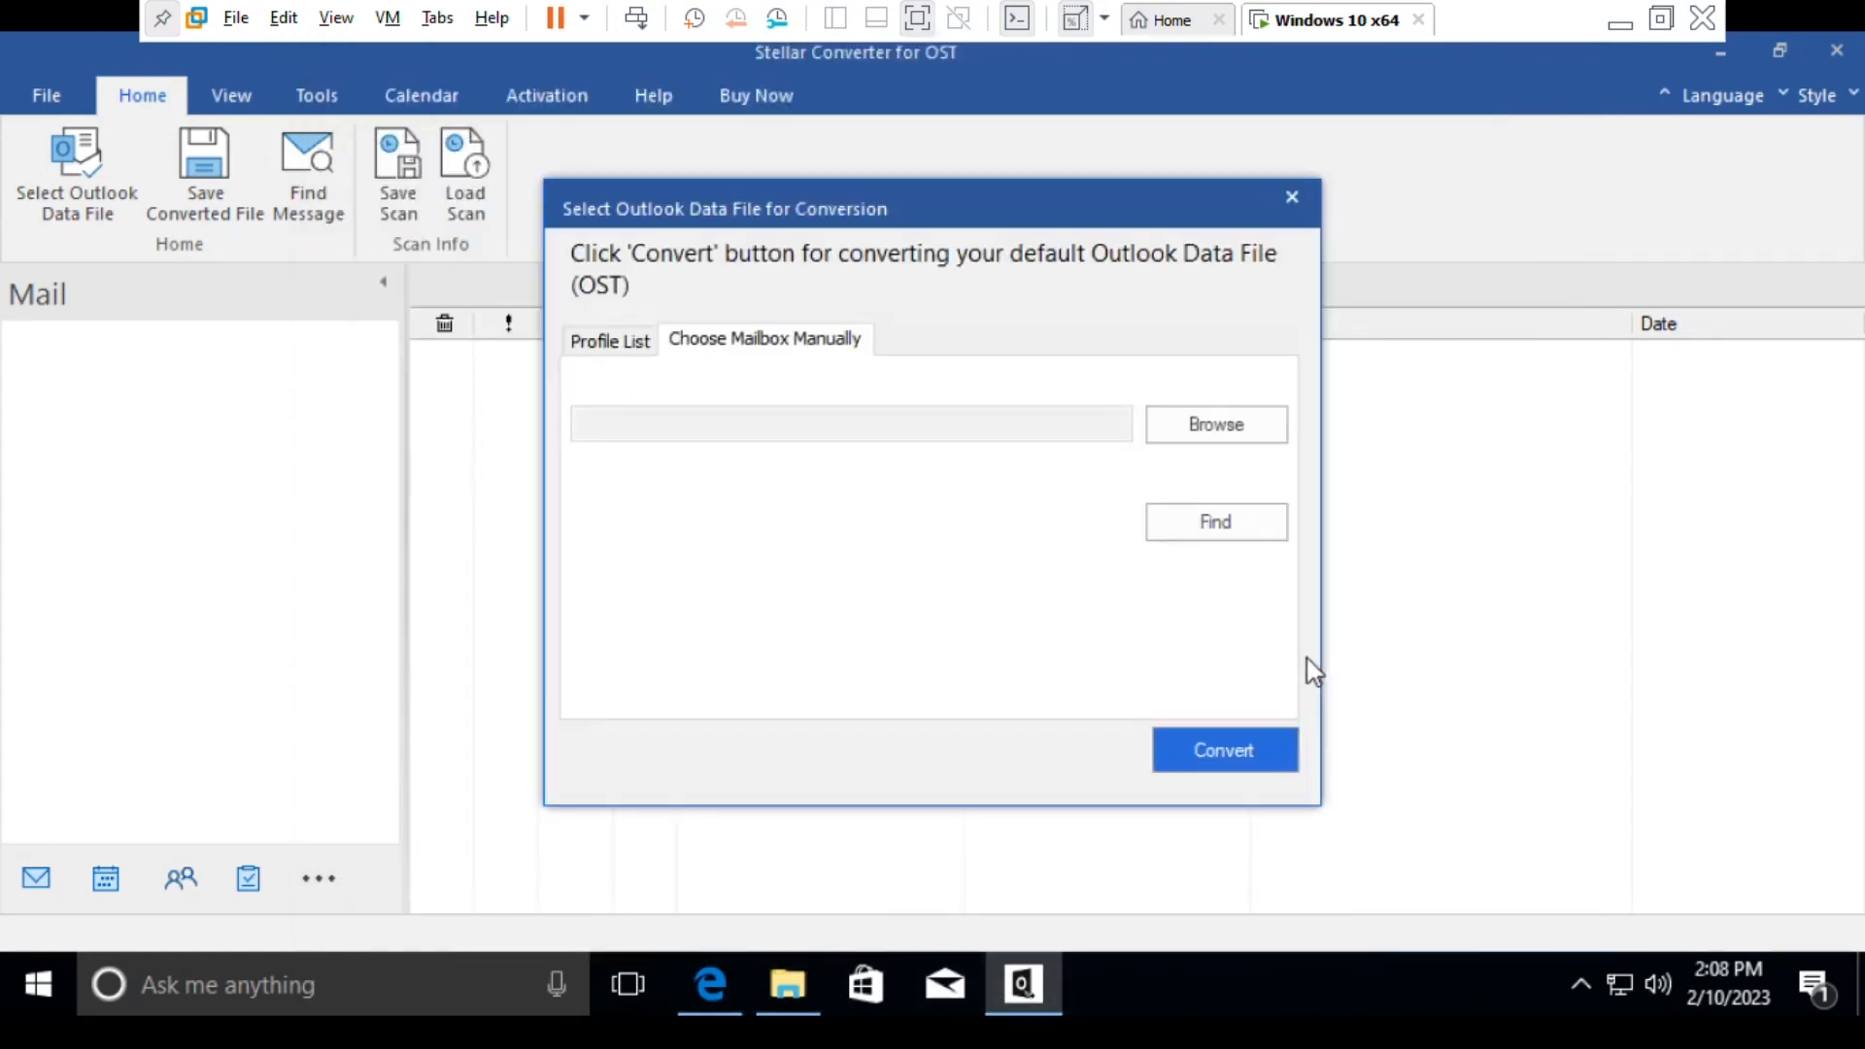
click(600, 342)
click(1214, 580)
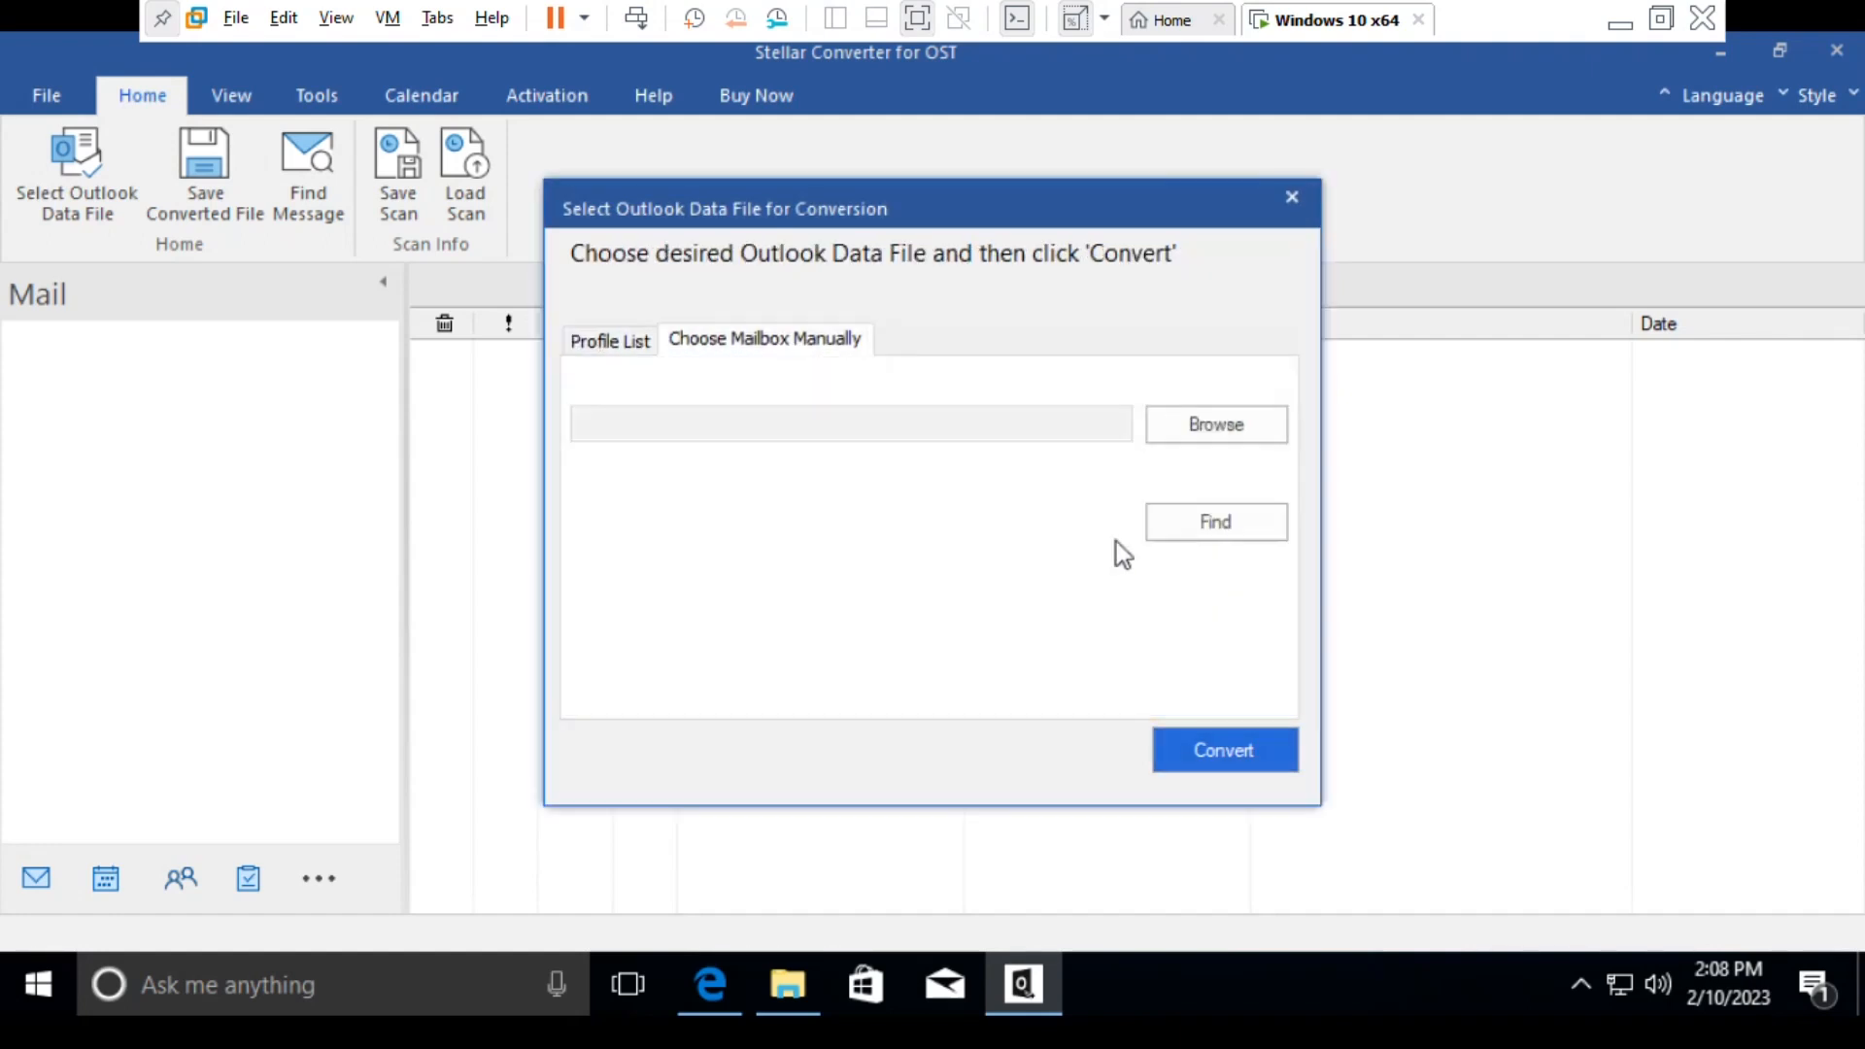
click(1181, 440)
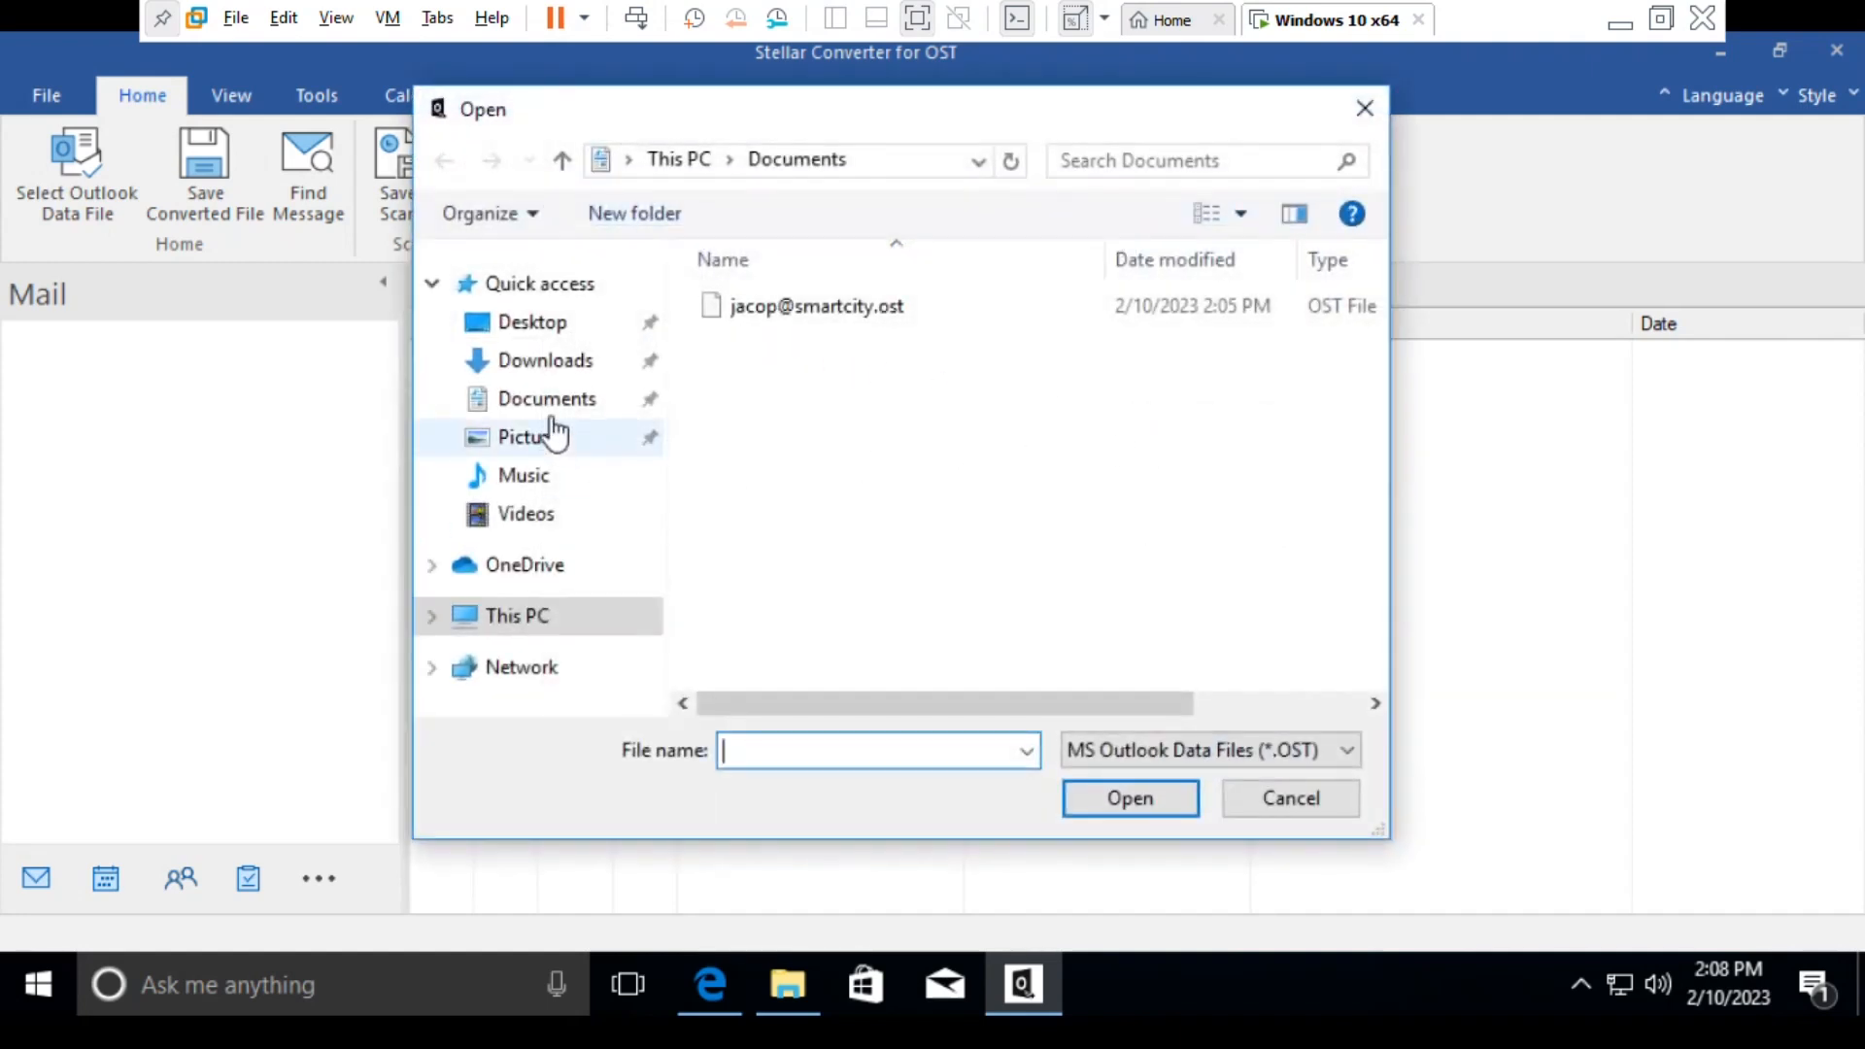
click(554, 408)
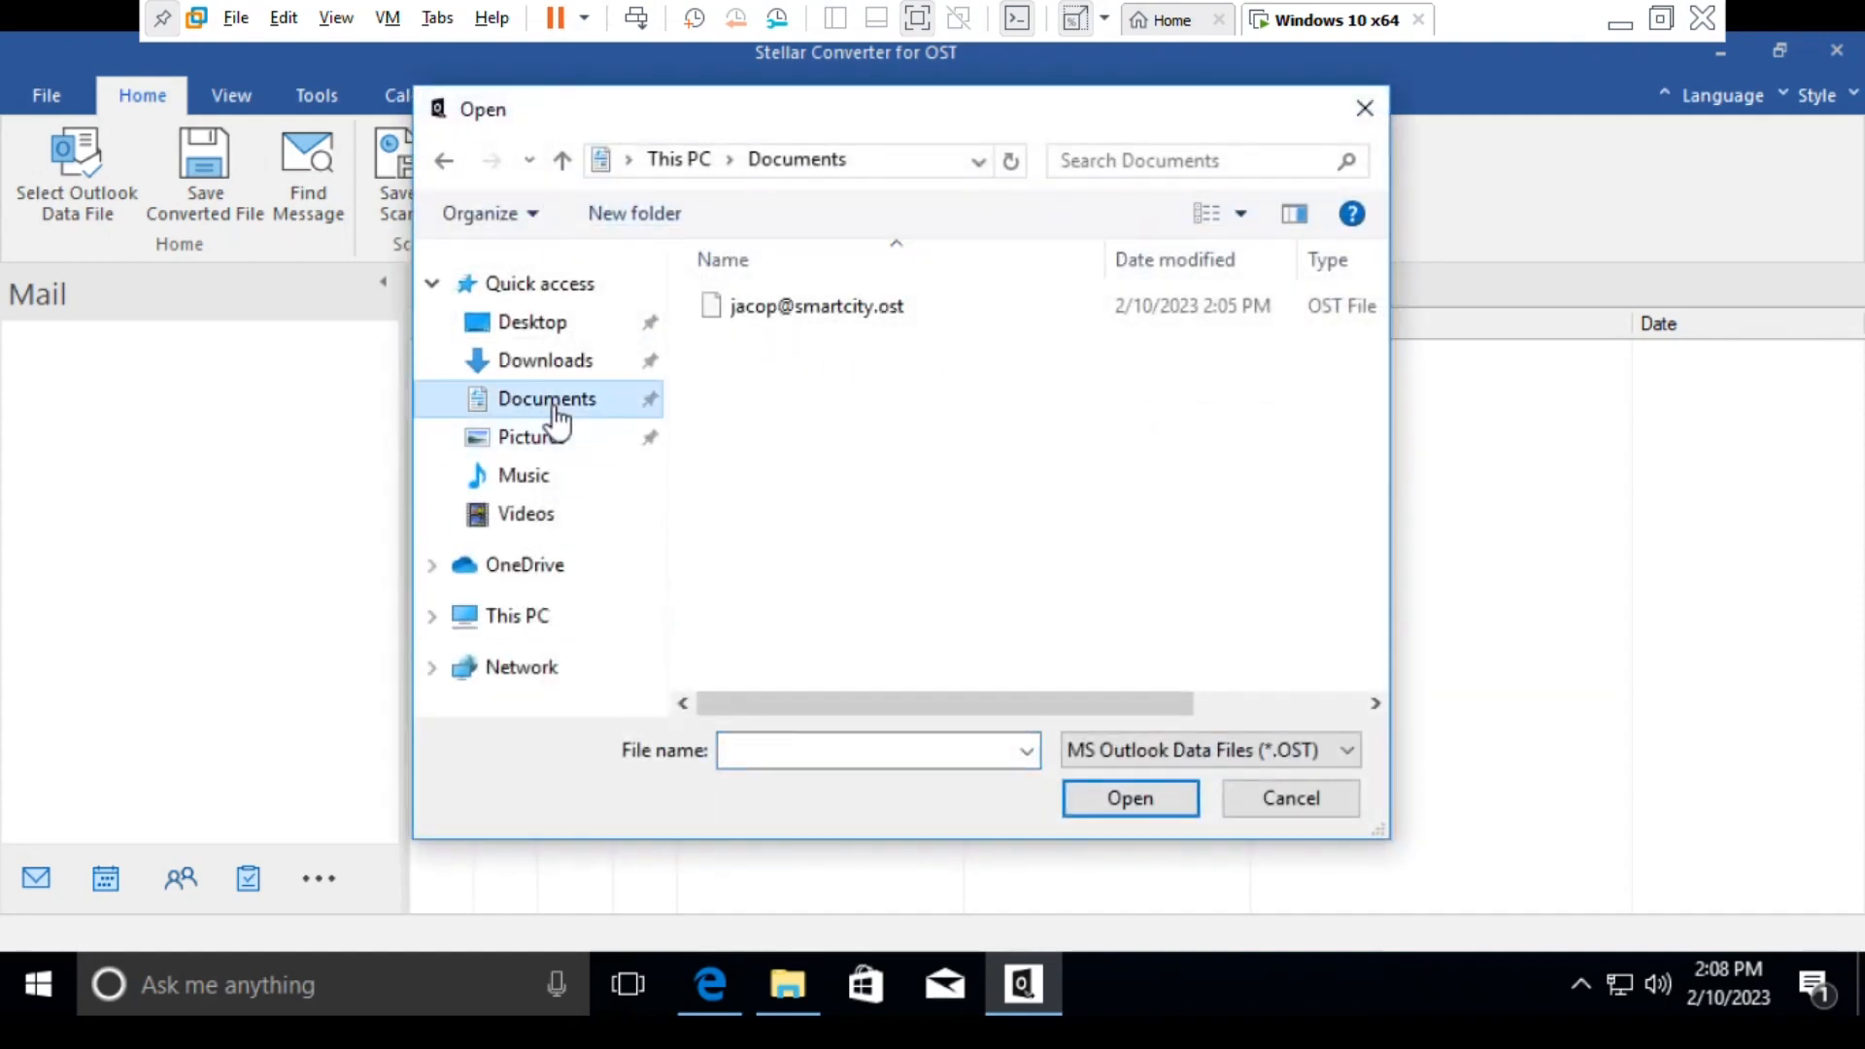
click(778, 321)
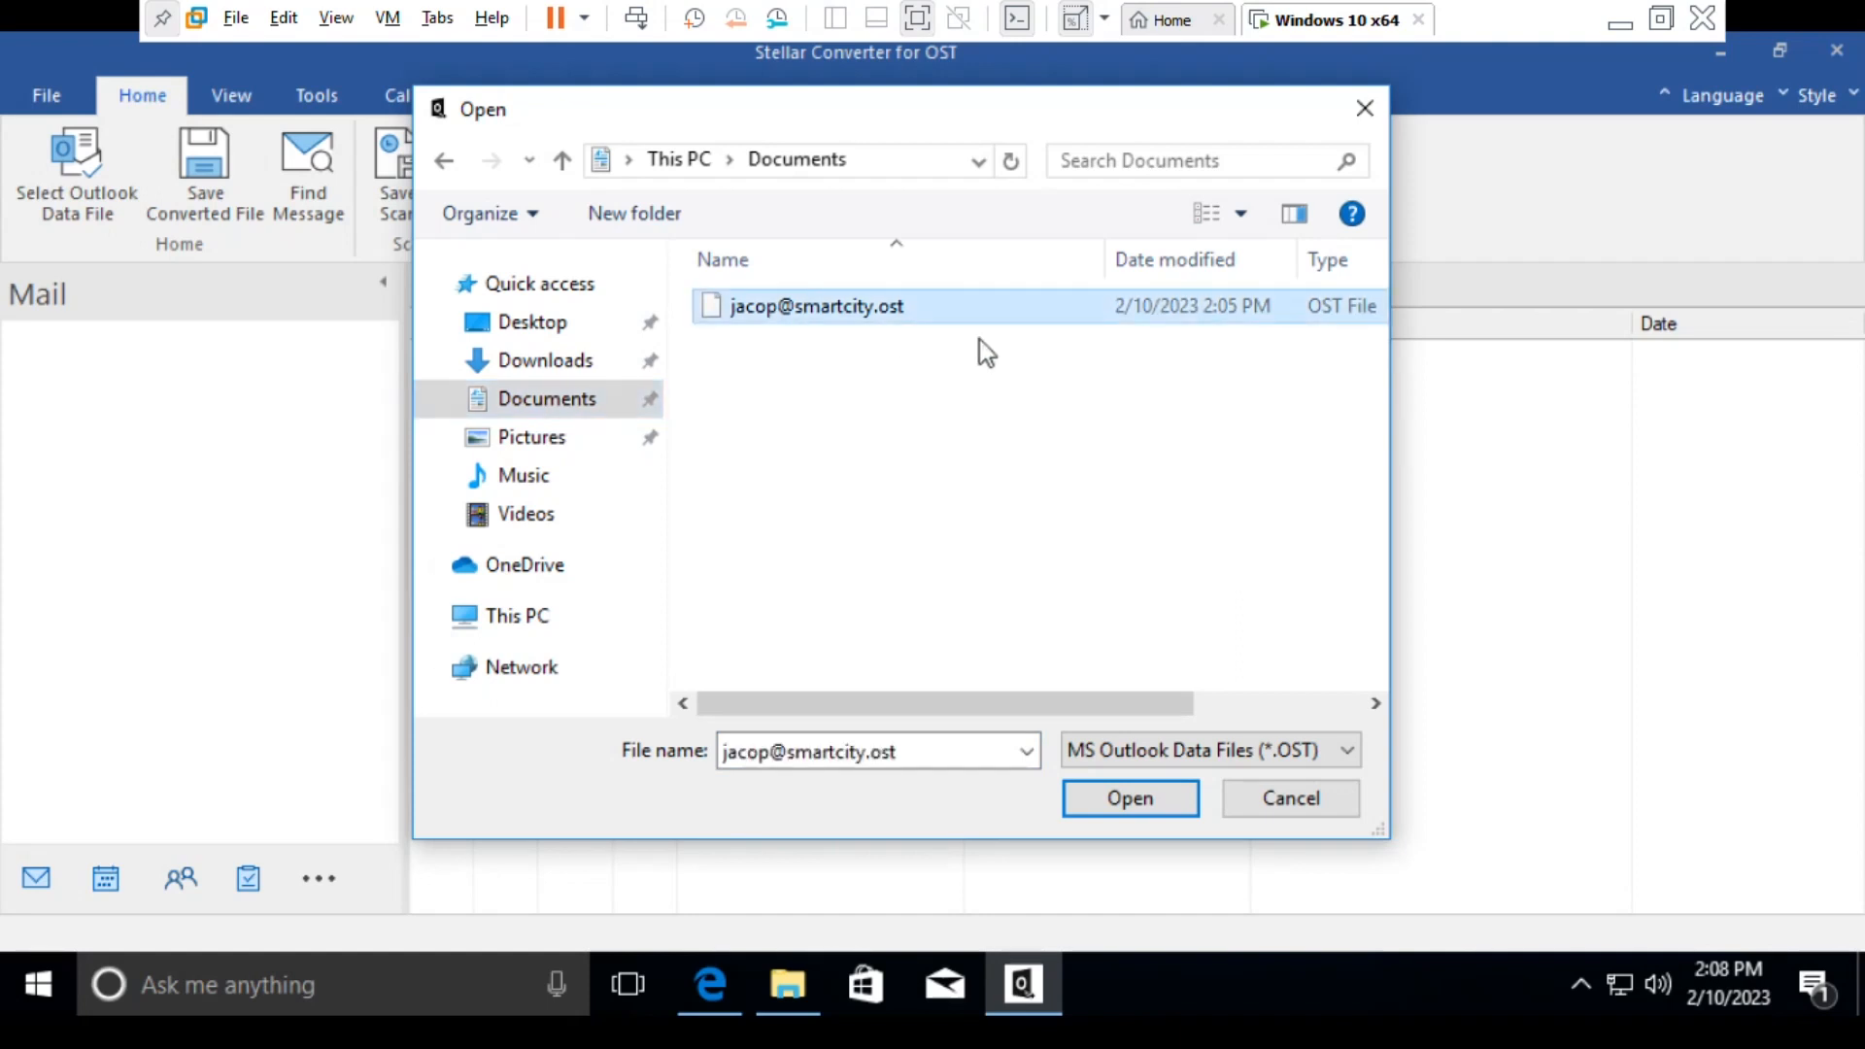
click(1101, 812)
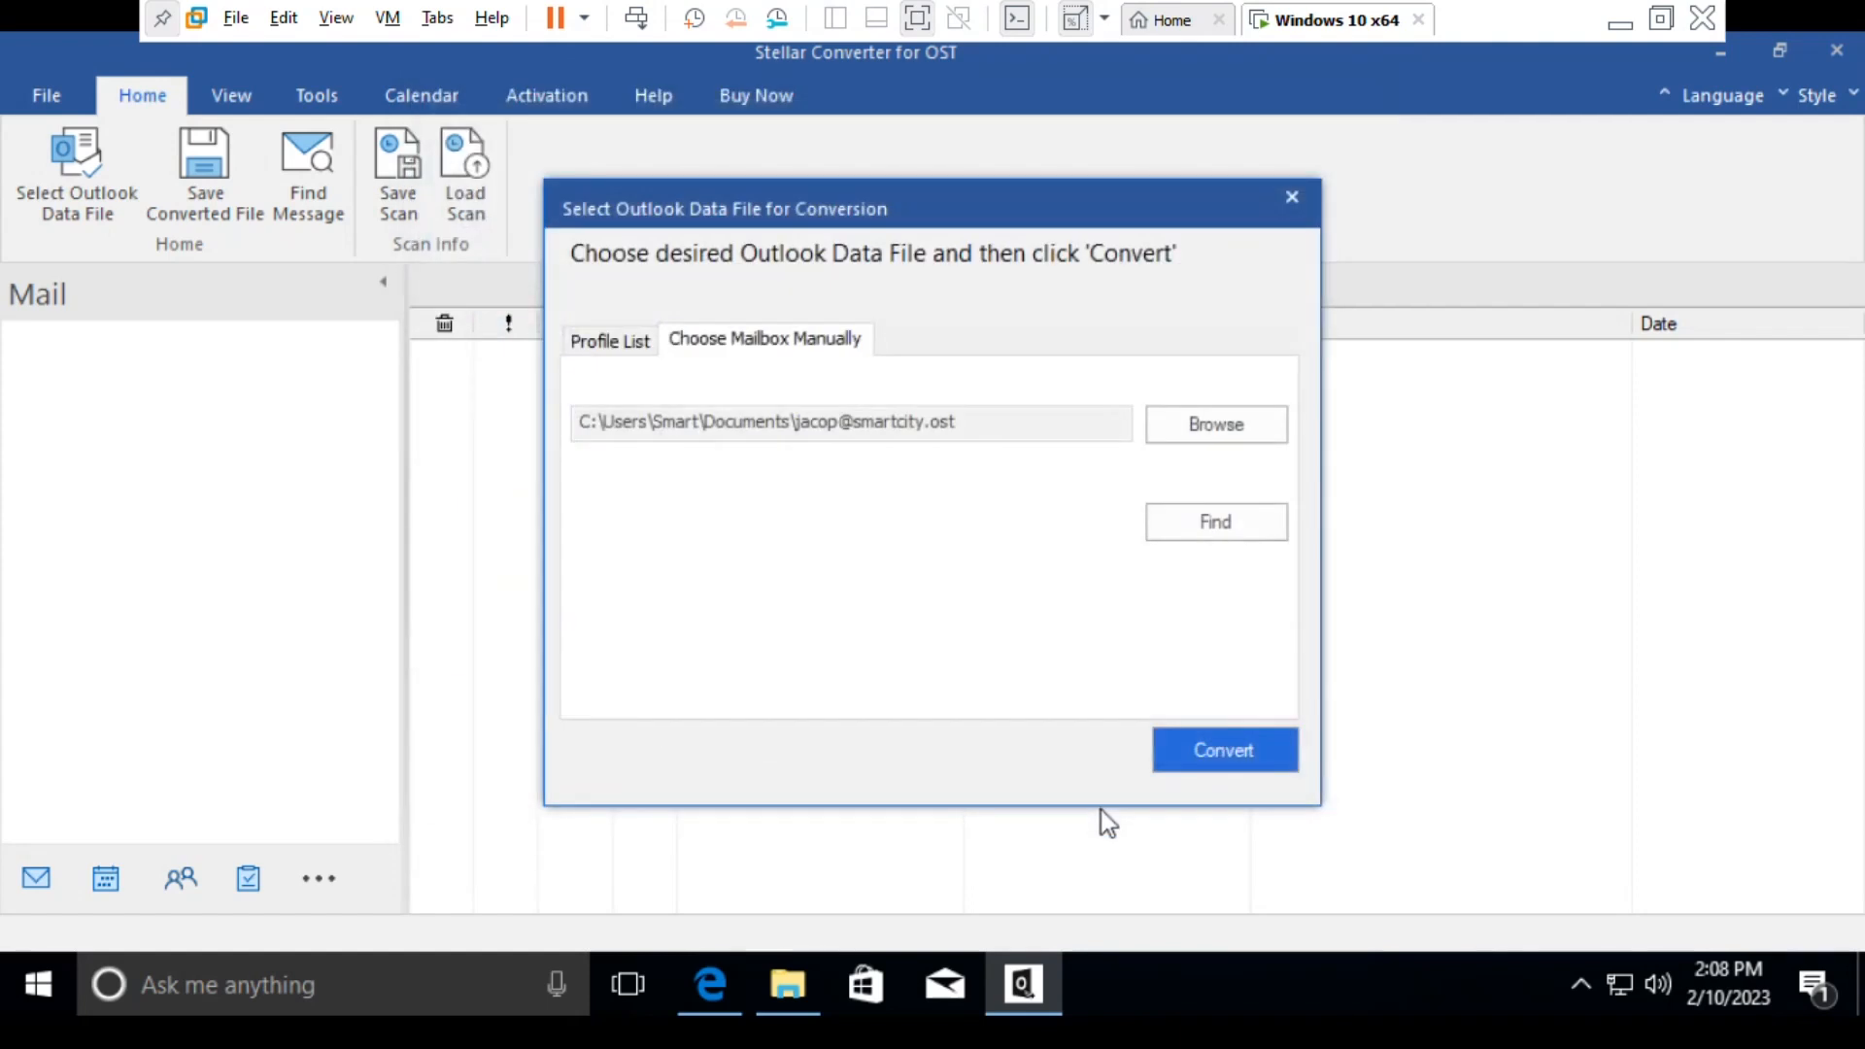
- Search drive C:\ for OST files and widen the Name column to read the full path, closing the search window when done
click(1191, 527)
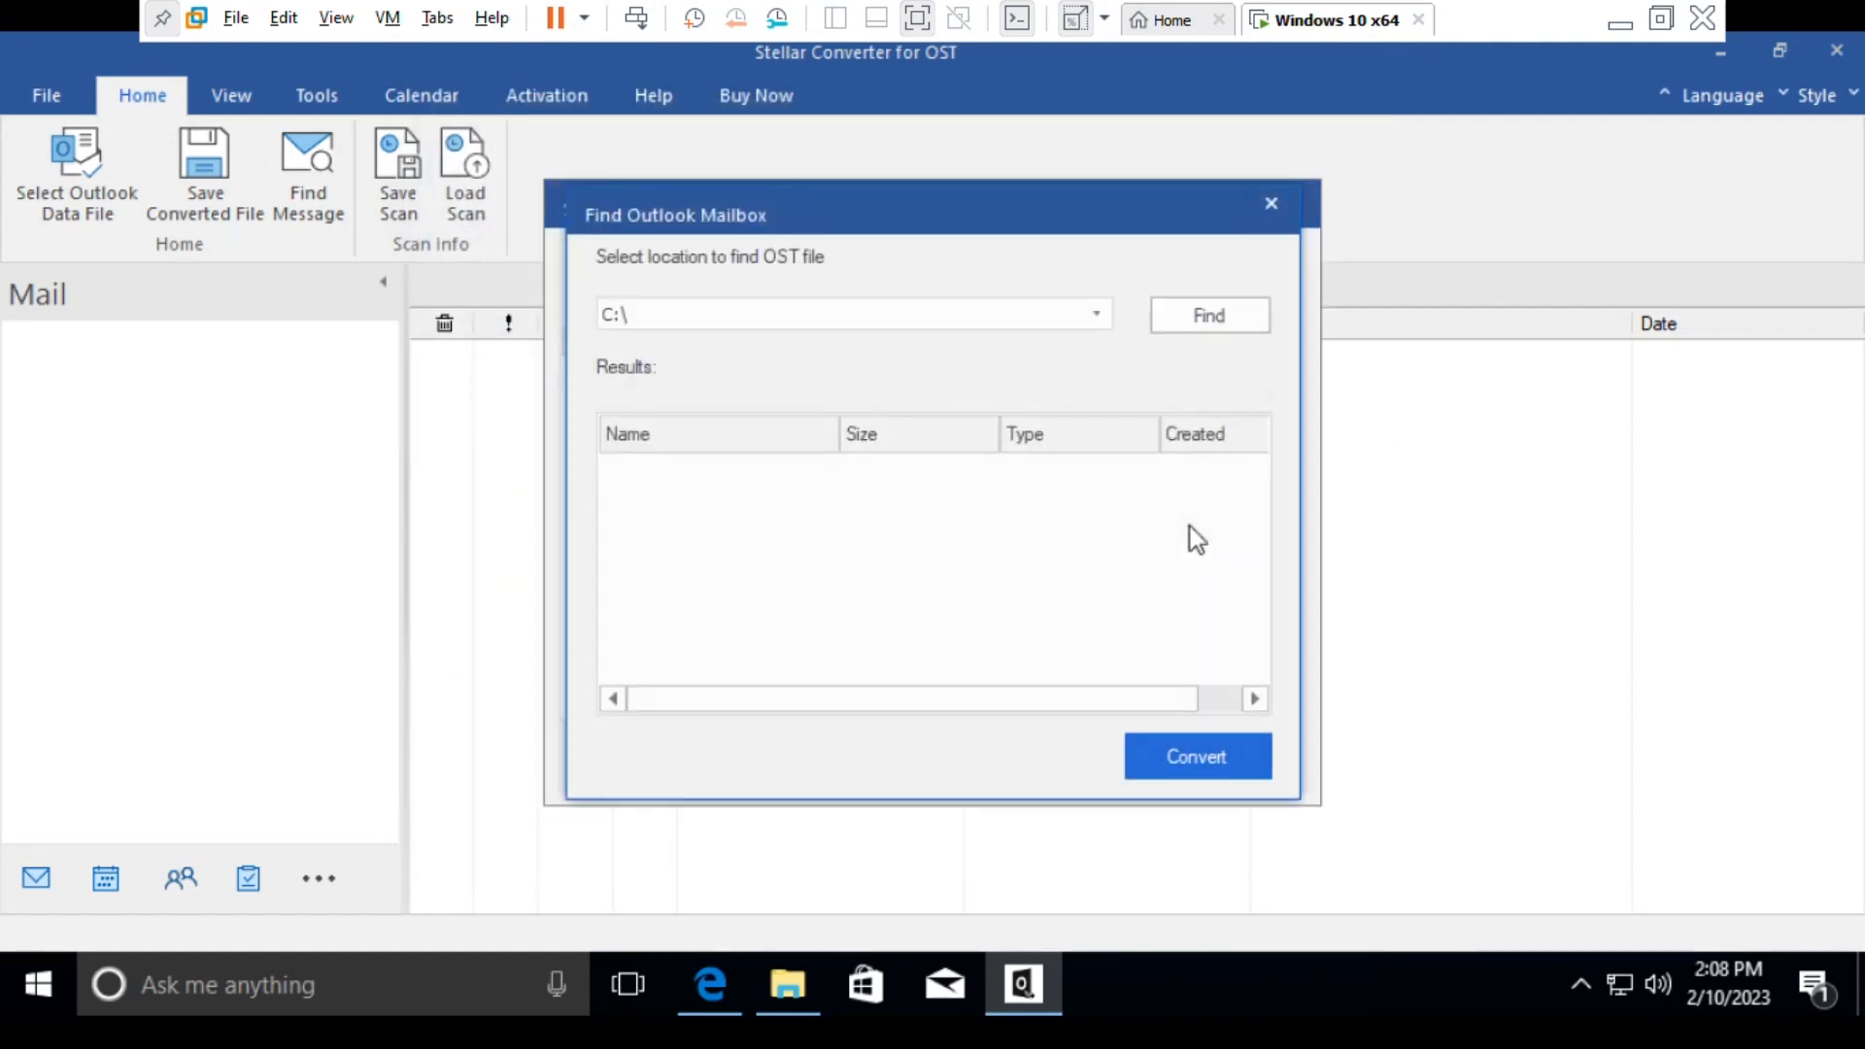
click(1180, 321)
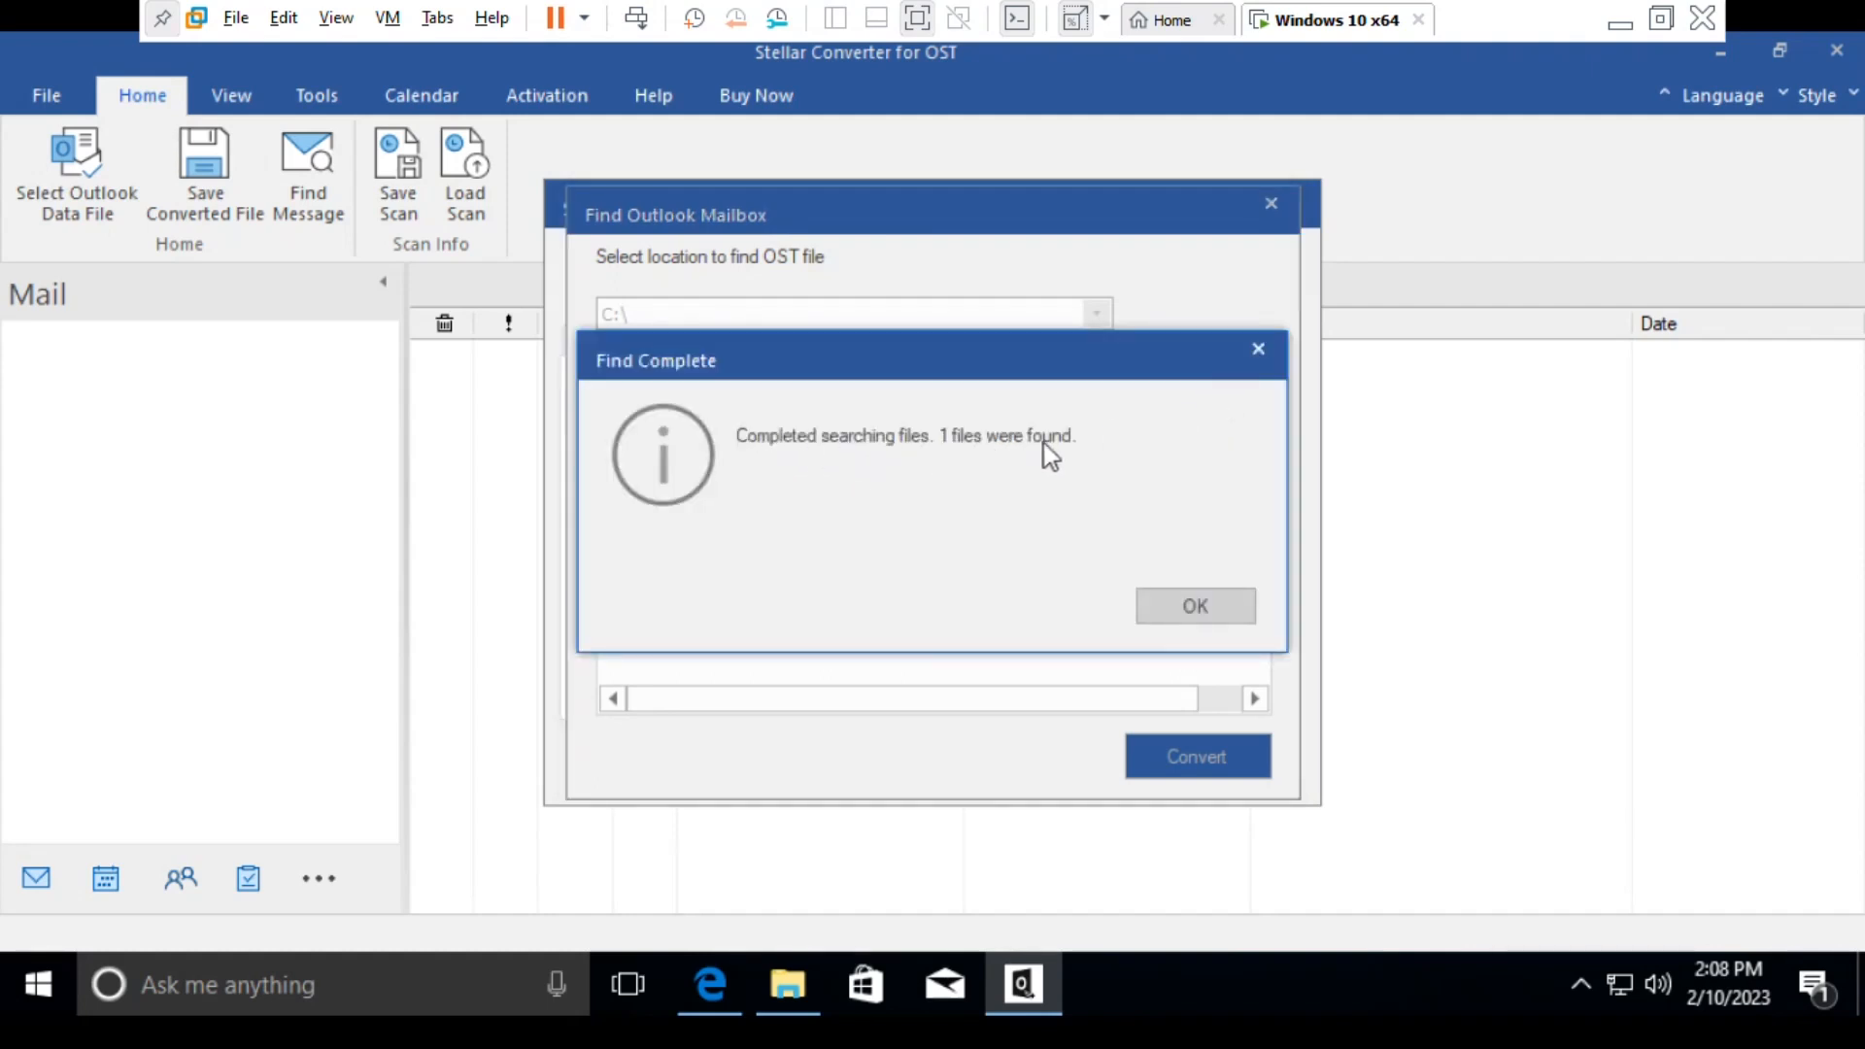
click(1197, 609)
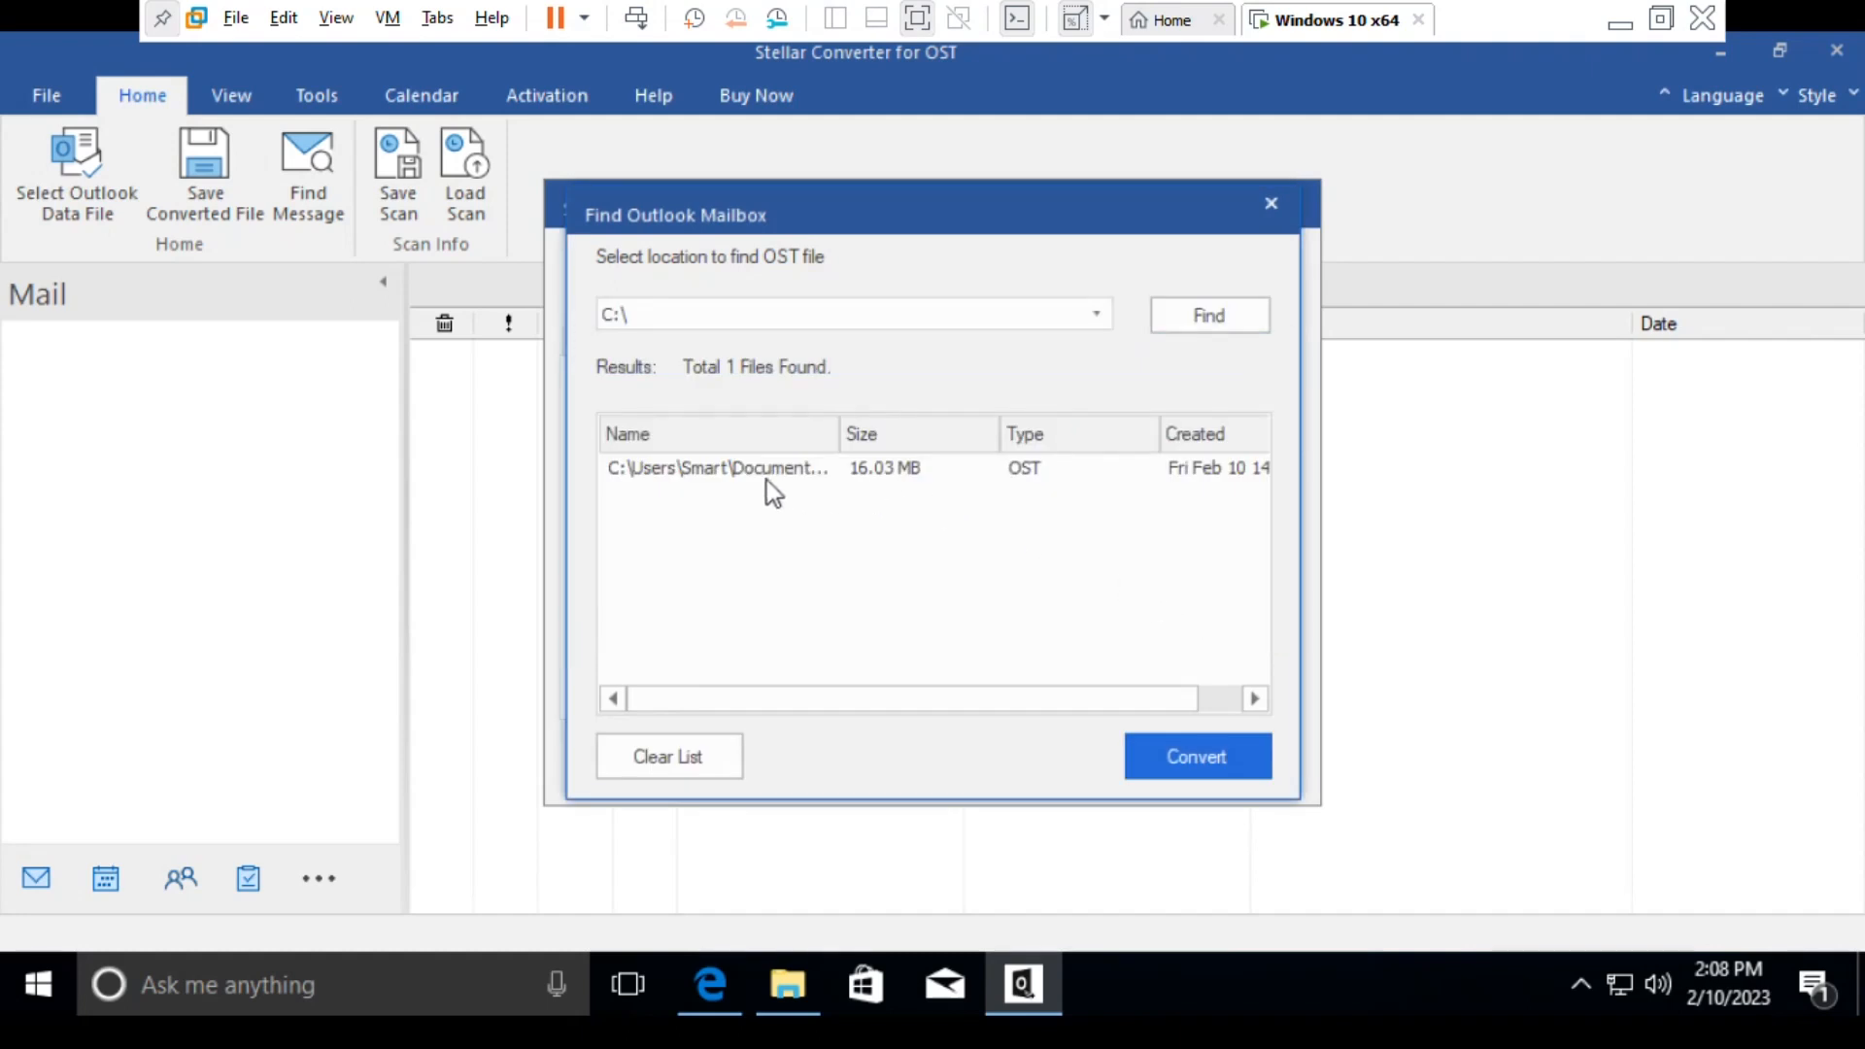
drag(845, 433, 1029, 430)
click(740, 468)
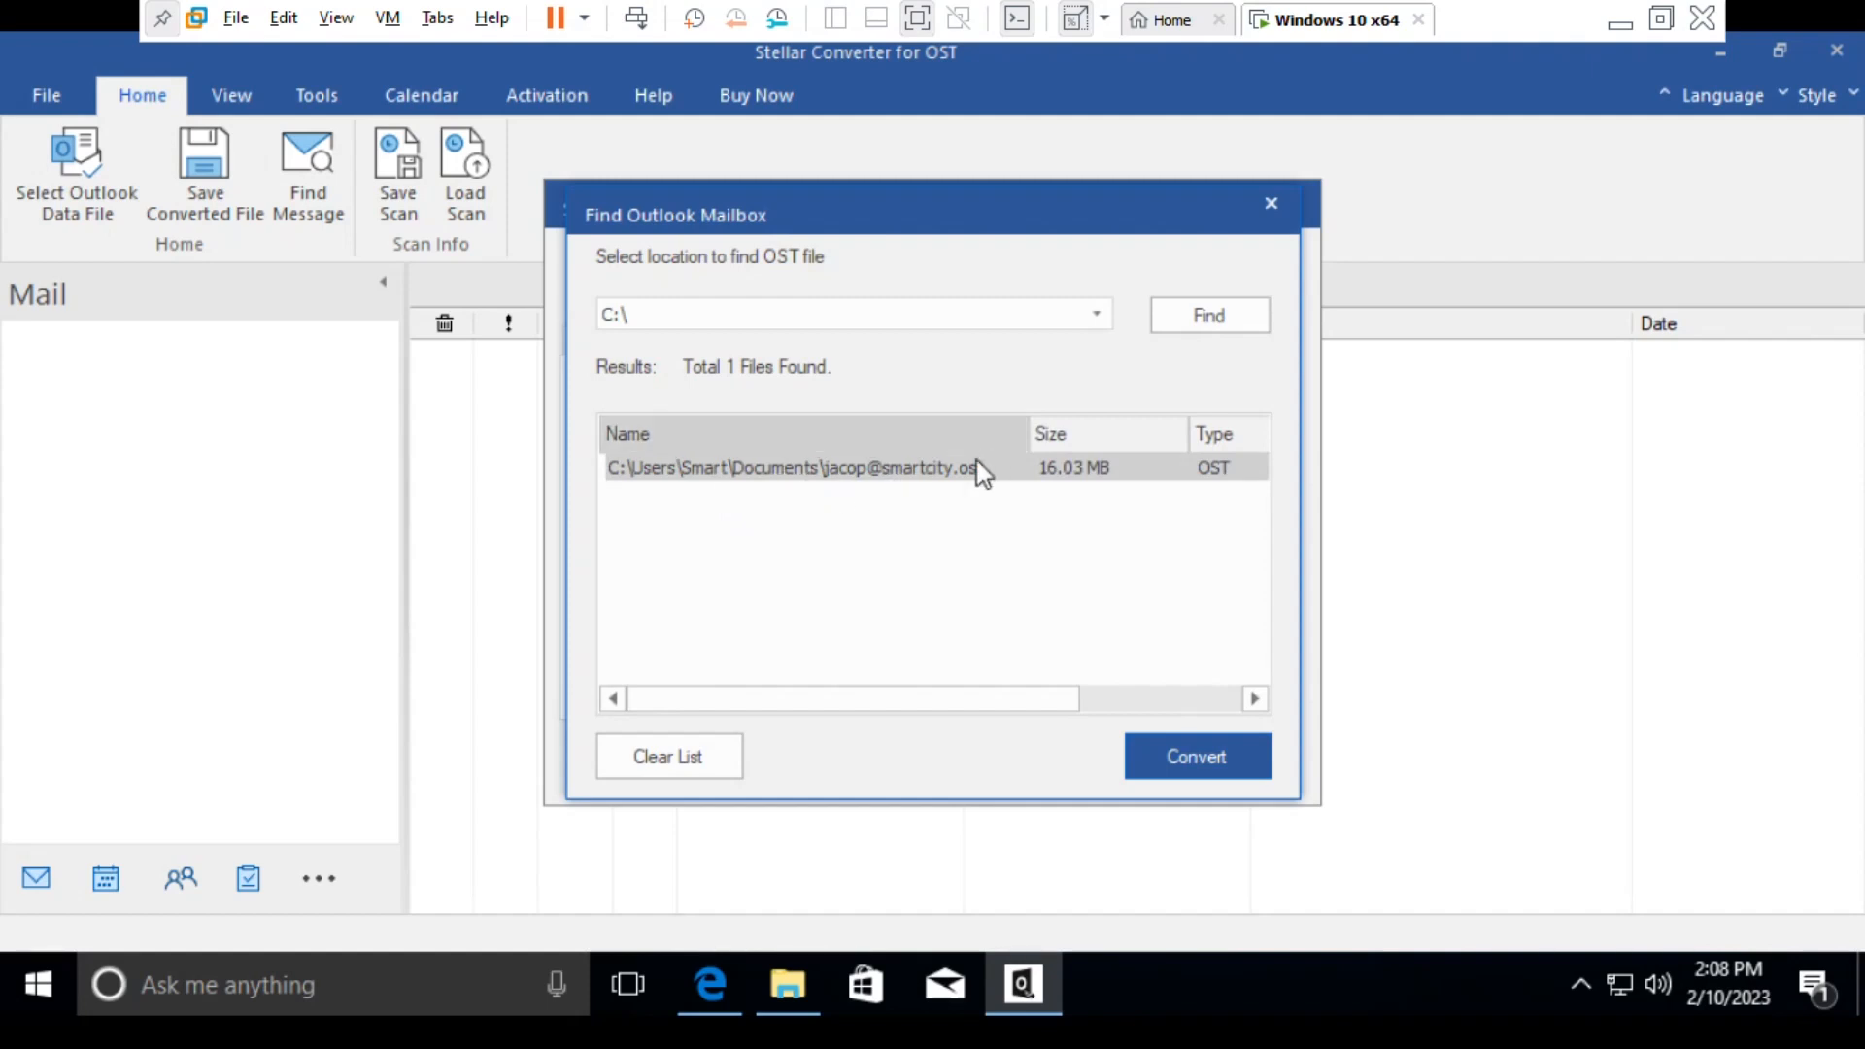
key(Tab)
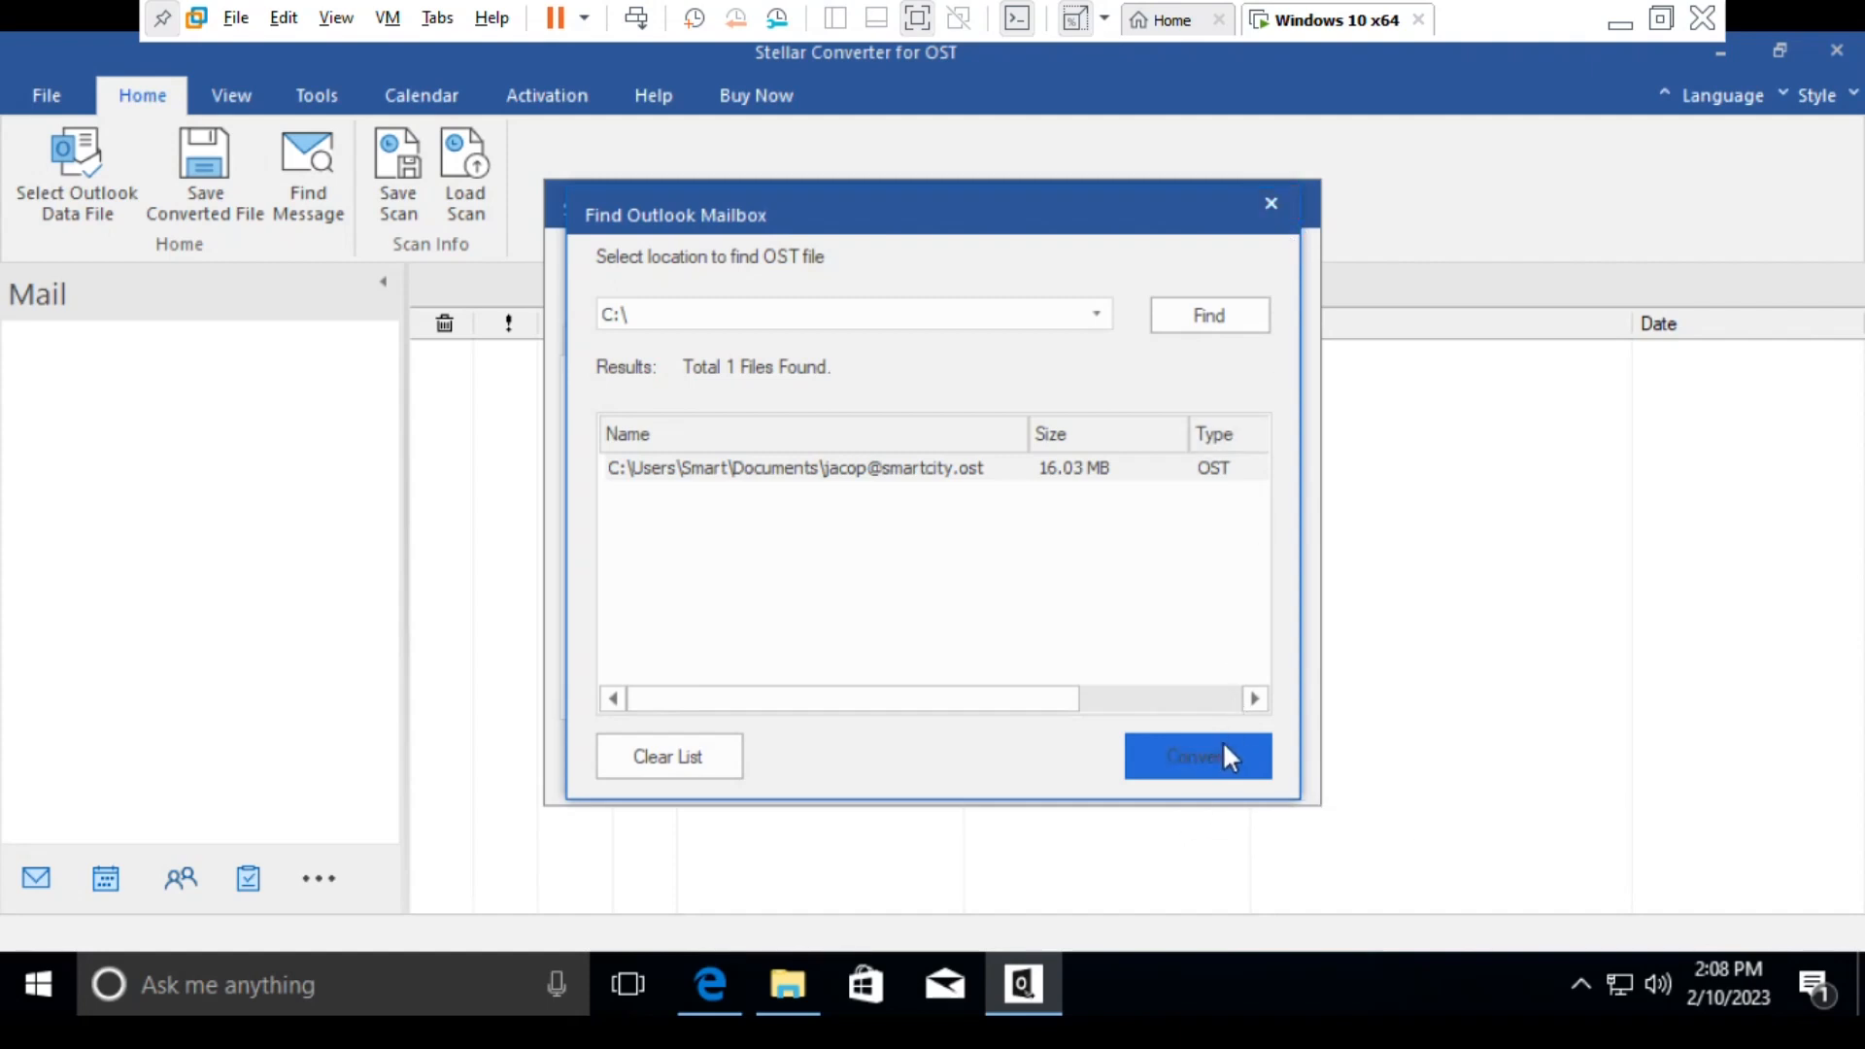
click(1266, 208)
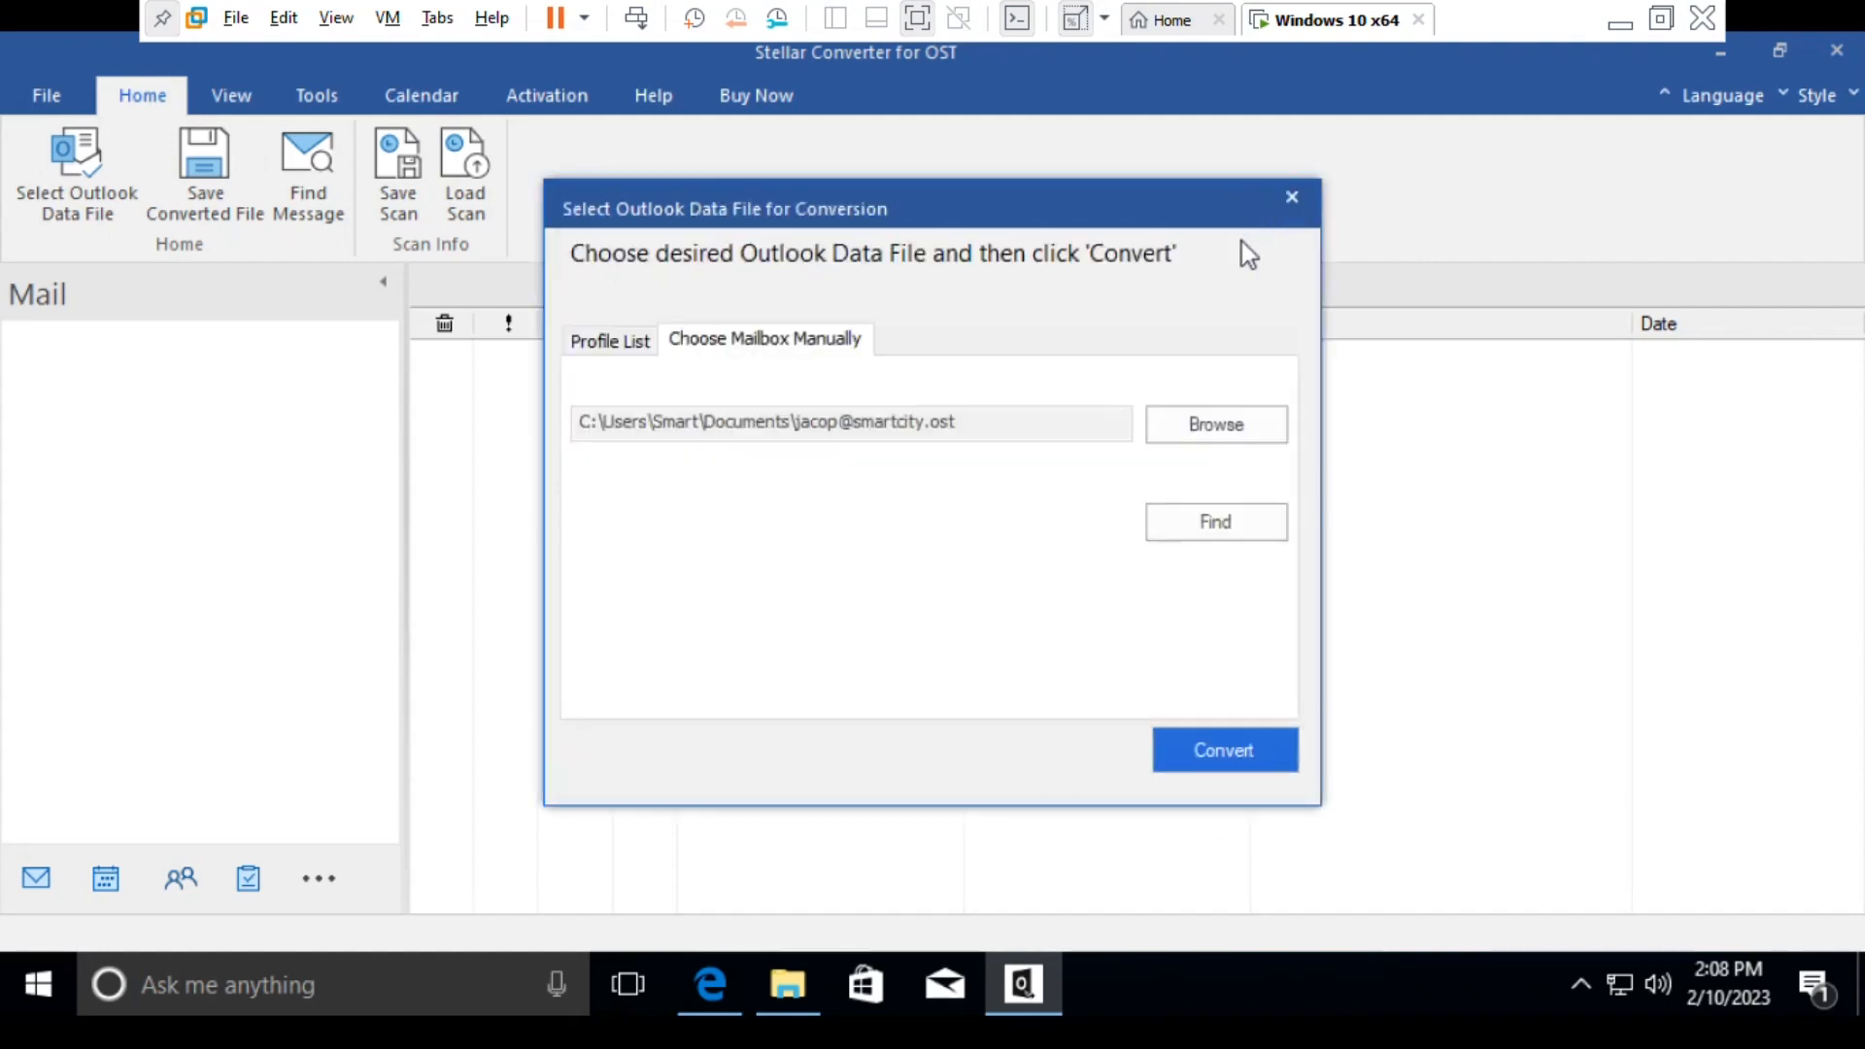
- Convert the selected OST file from the Documents folder and acknowledge the completion message
drag(970, 421, 585, 418)
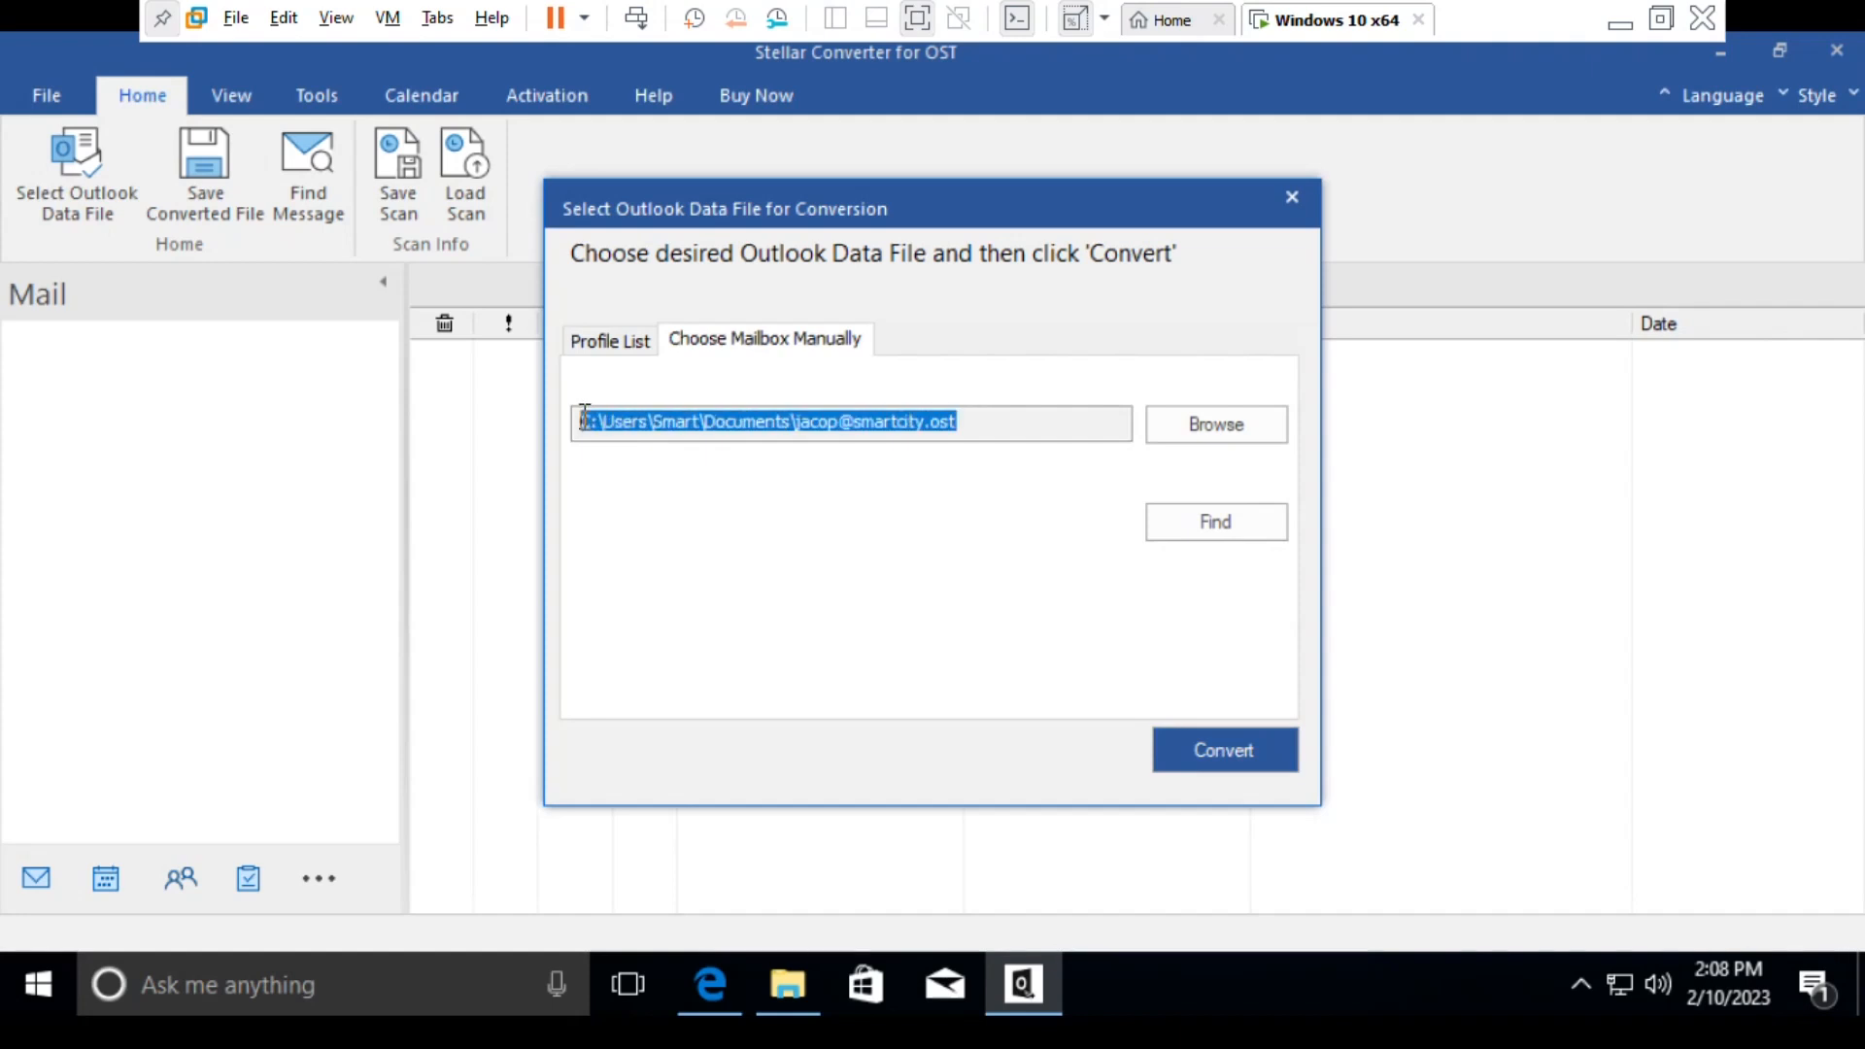
click(1013, 433)
click(1193, 751)
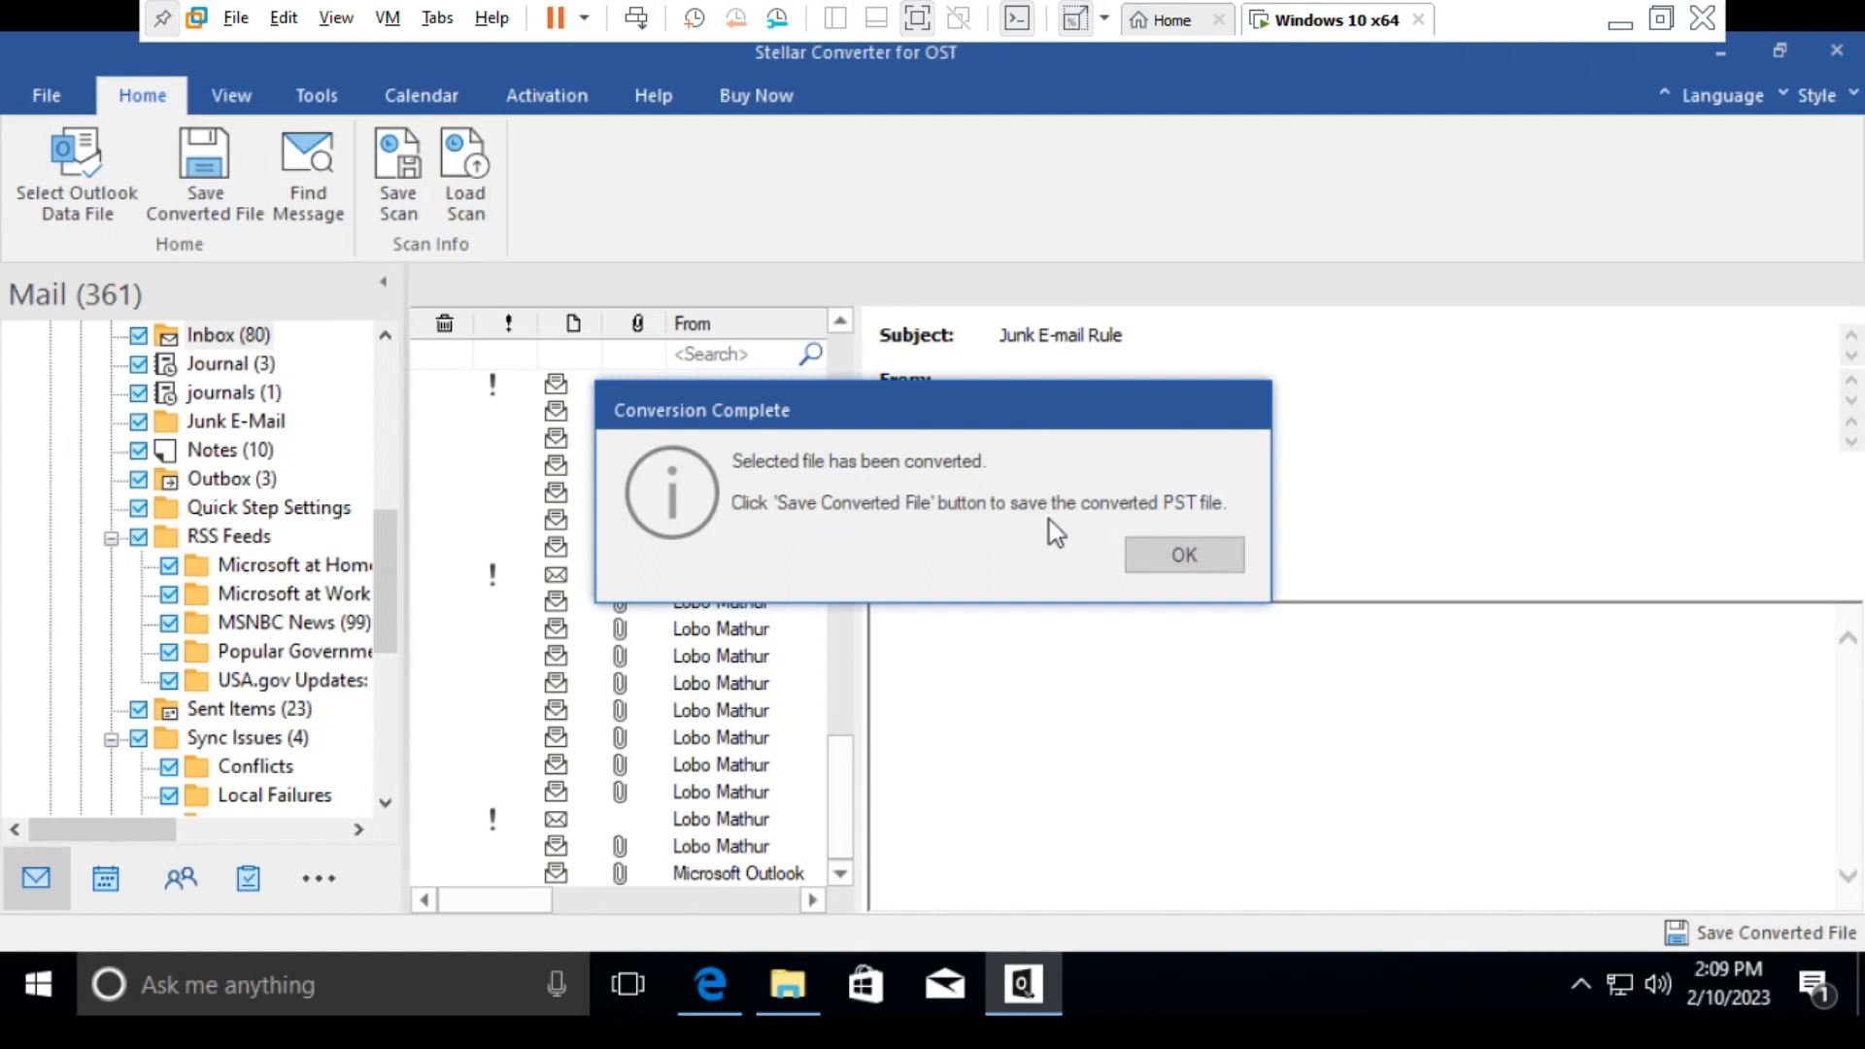
click(1183, 560)
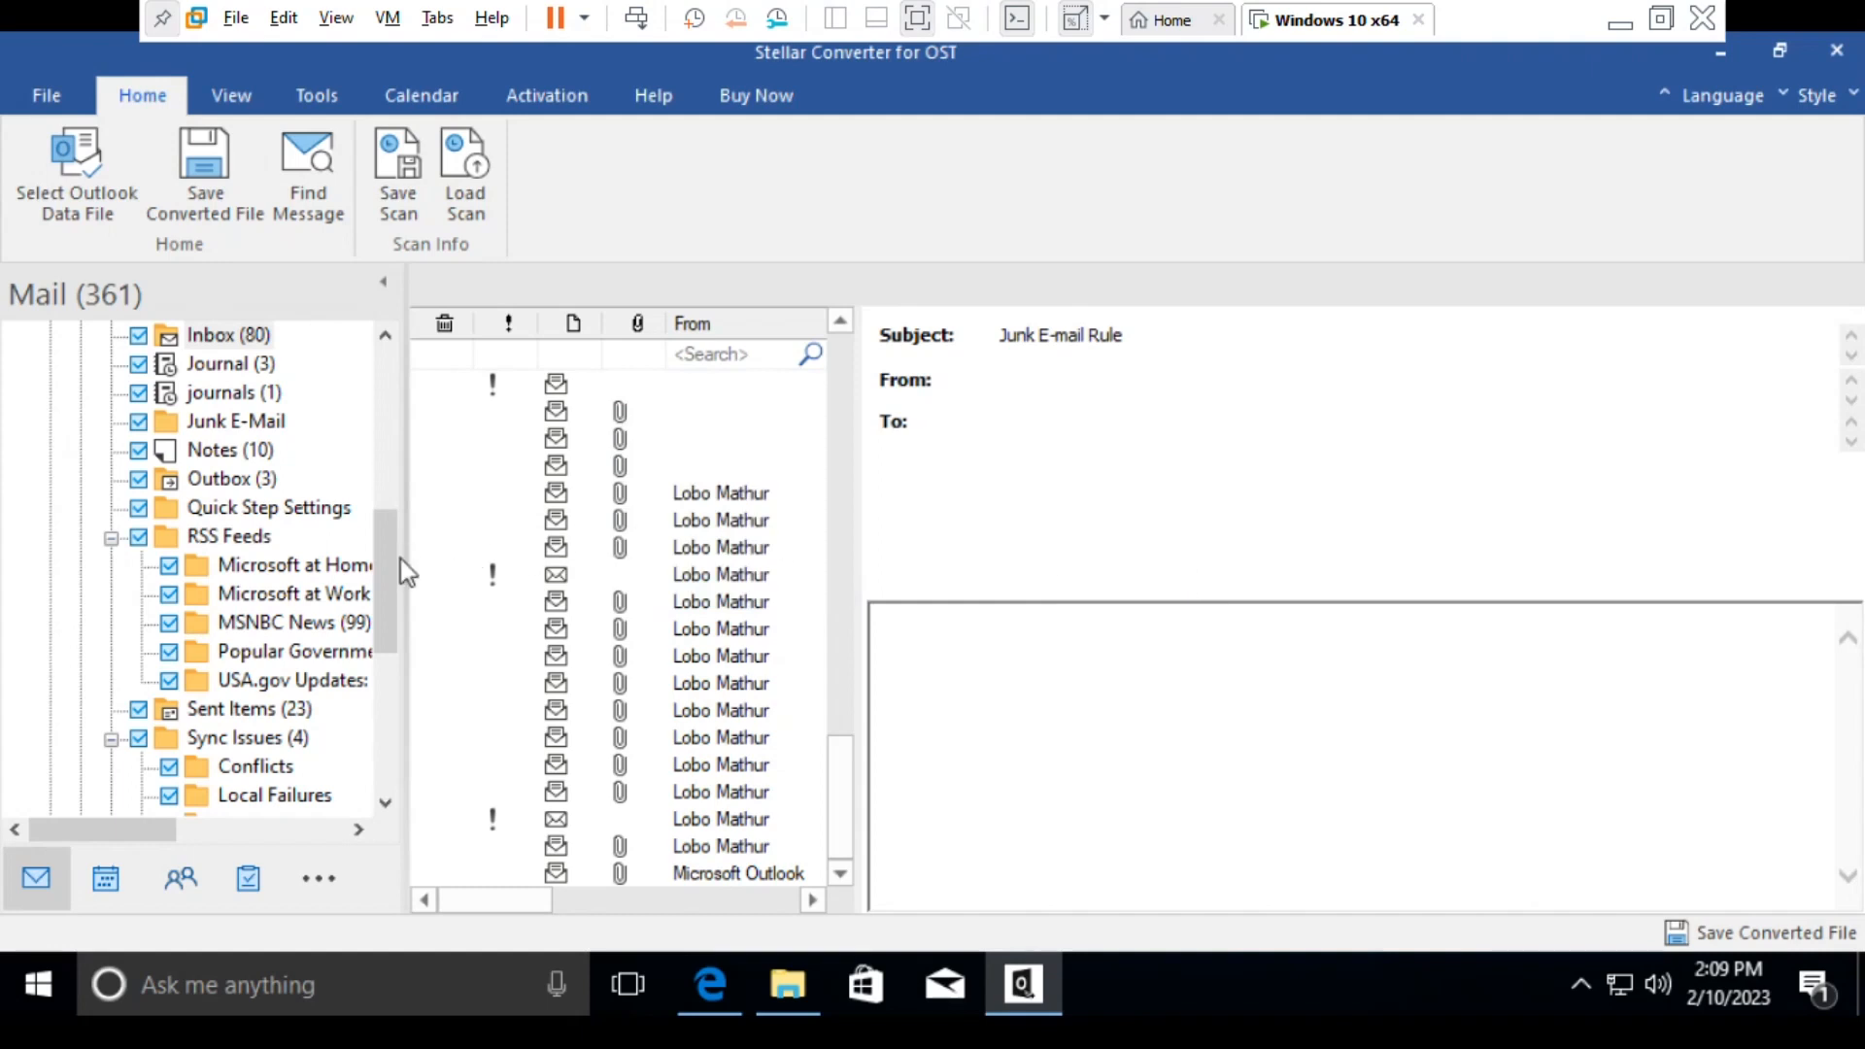
- Widen the folder tree and the message list so folder names and more message columns can be read
drag(404, 754, 582, 738)
drag(983, 602, 1175, 600)
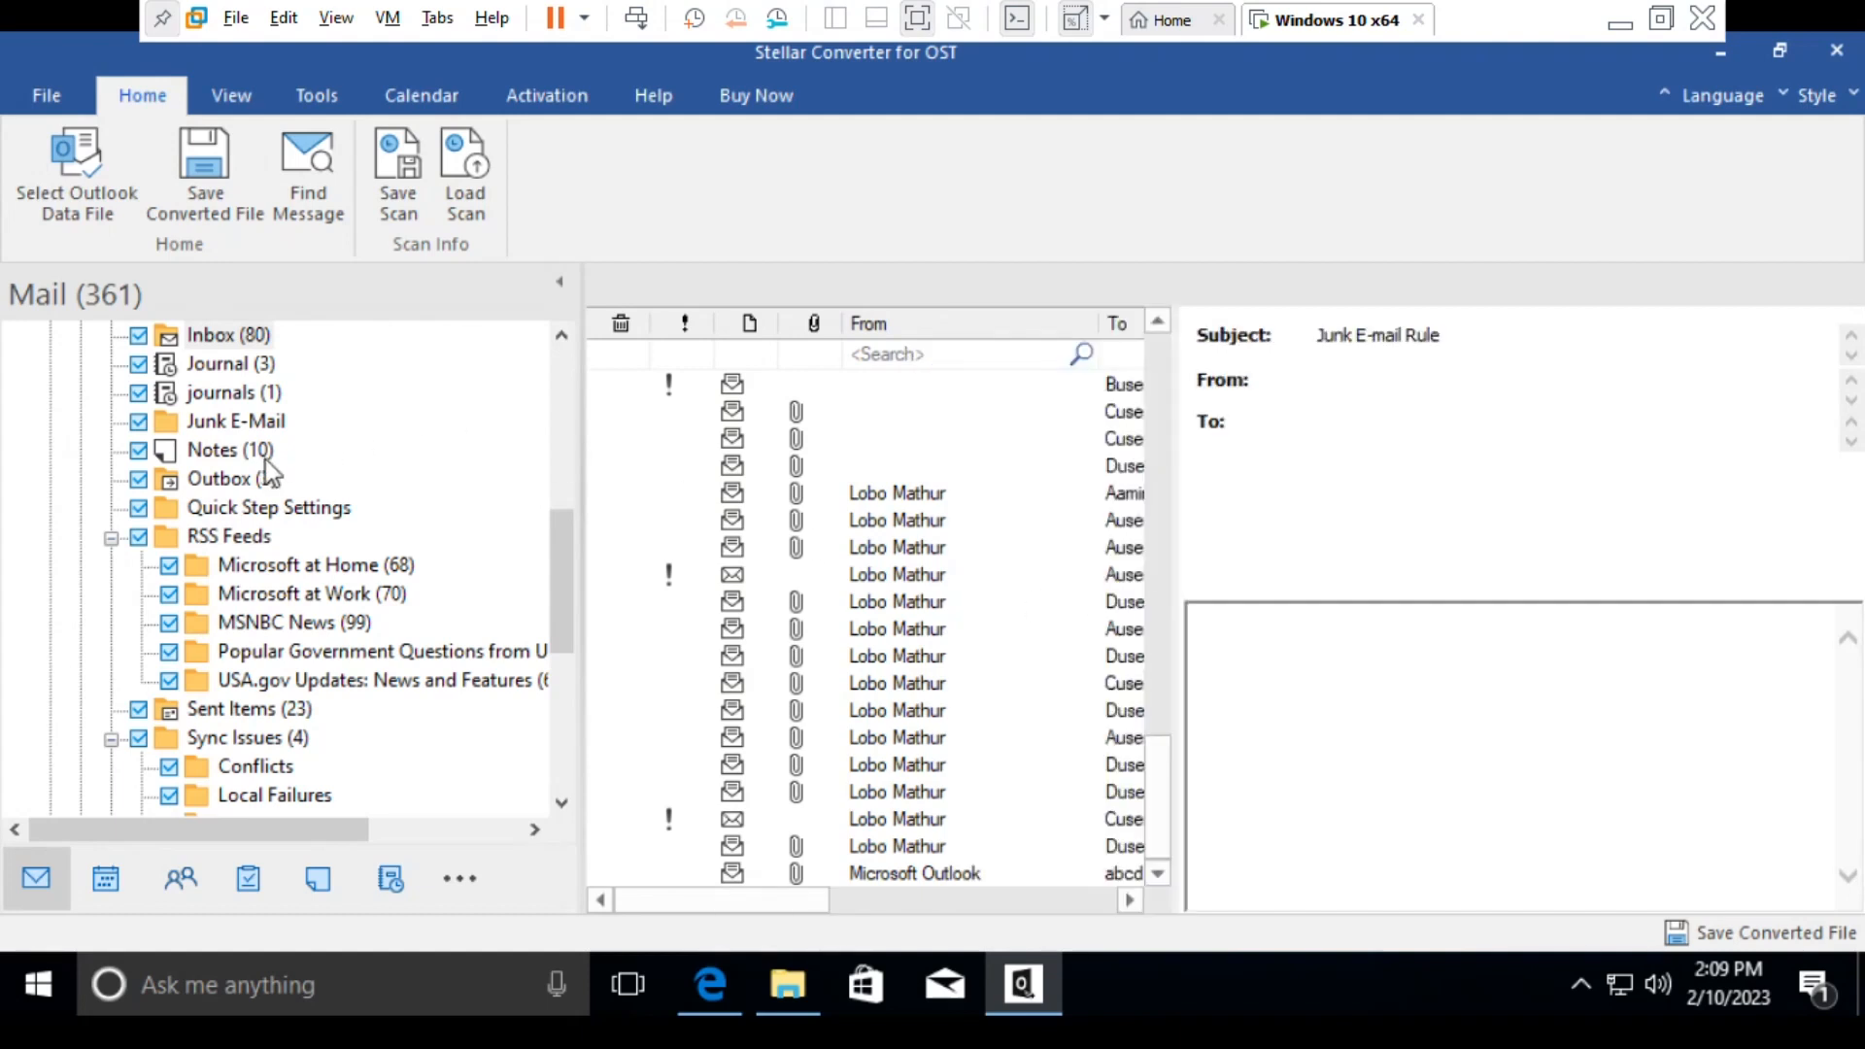
key(XF86AudioRaiseVolume)
drag(557, 540, 561, 374)
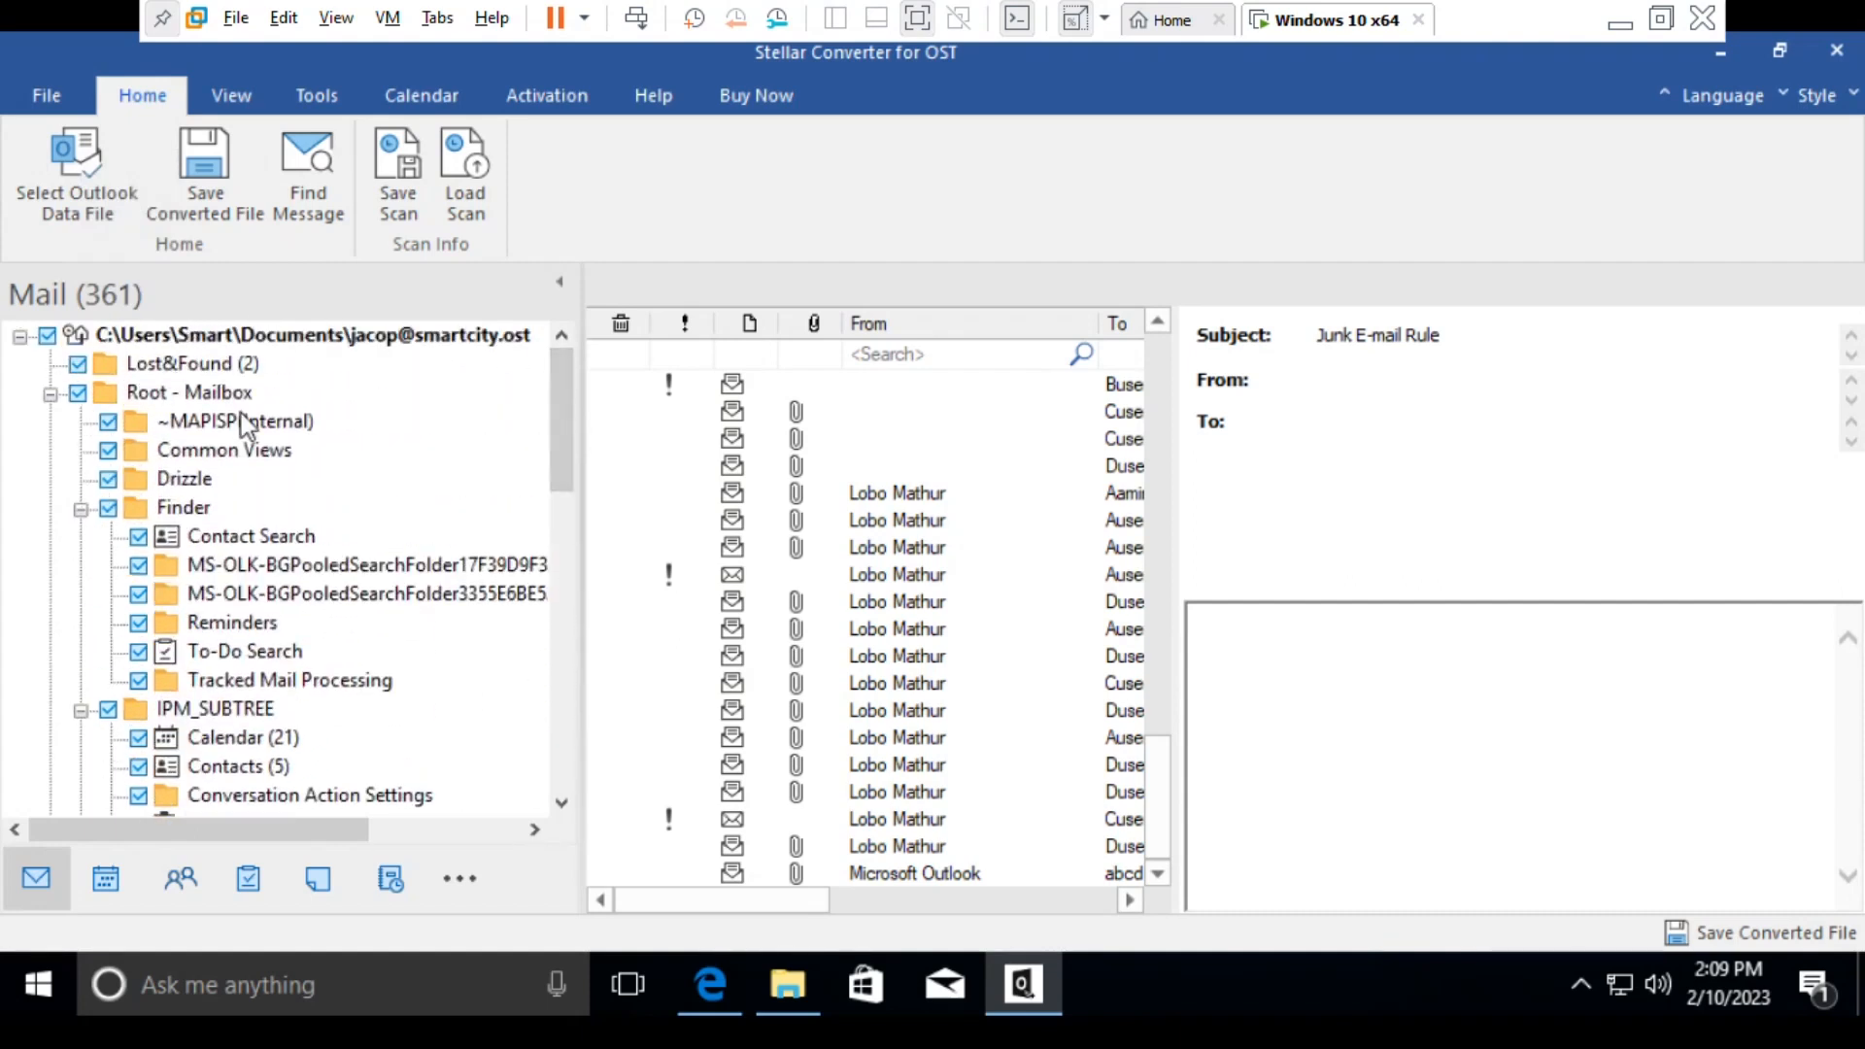
- Preview the converted mailbox by checking the search folders, Outbox, Conflicts and USA.gov Updates folders and reading some RSS messages
click(245, 566)
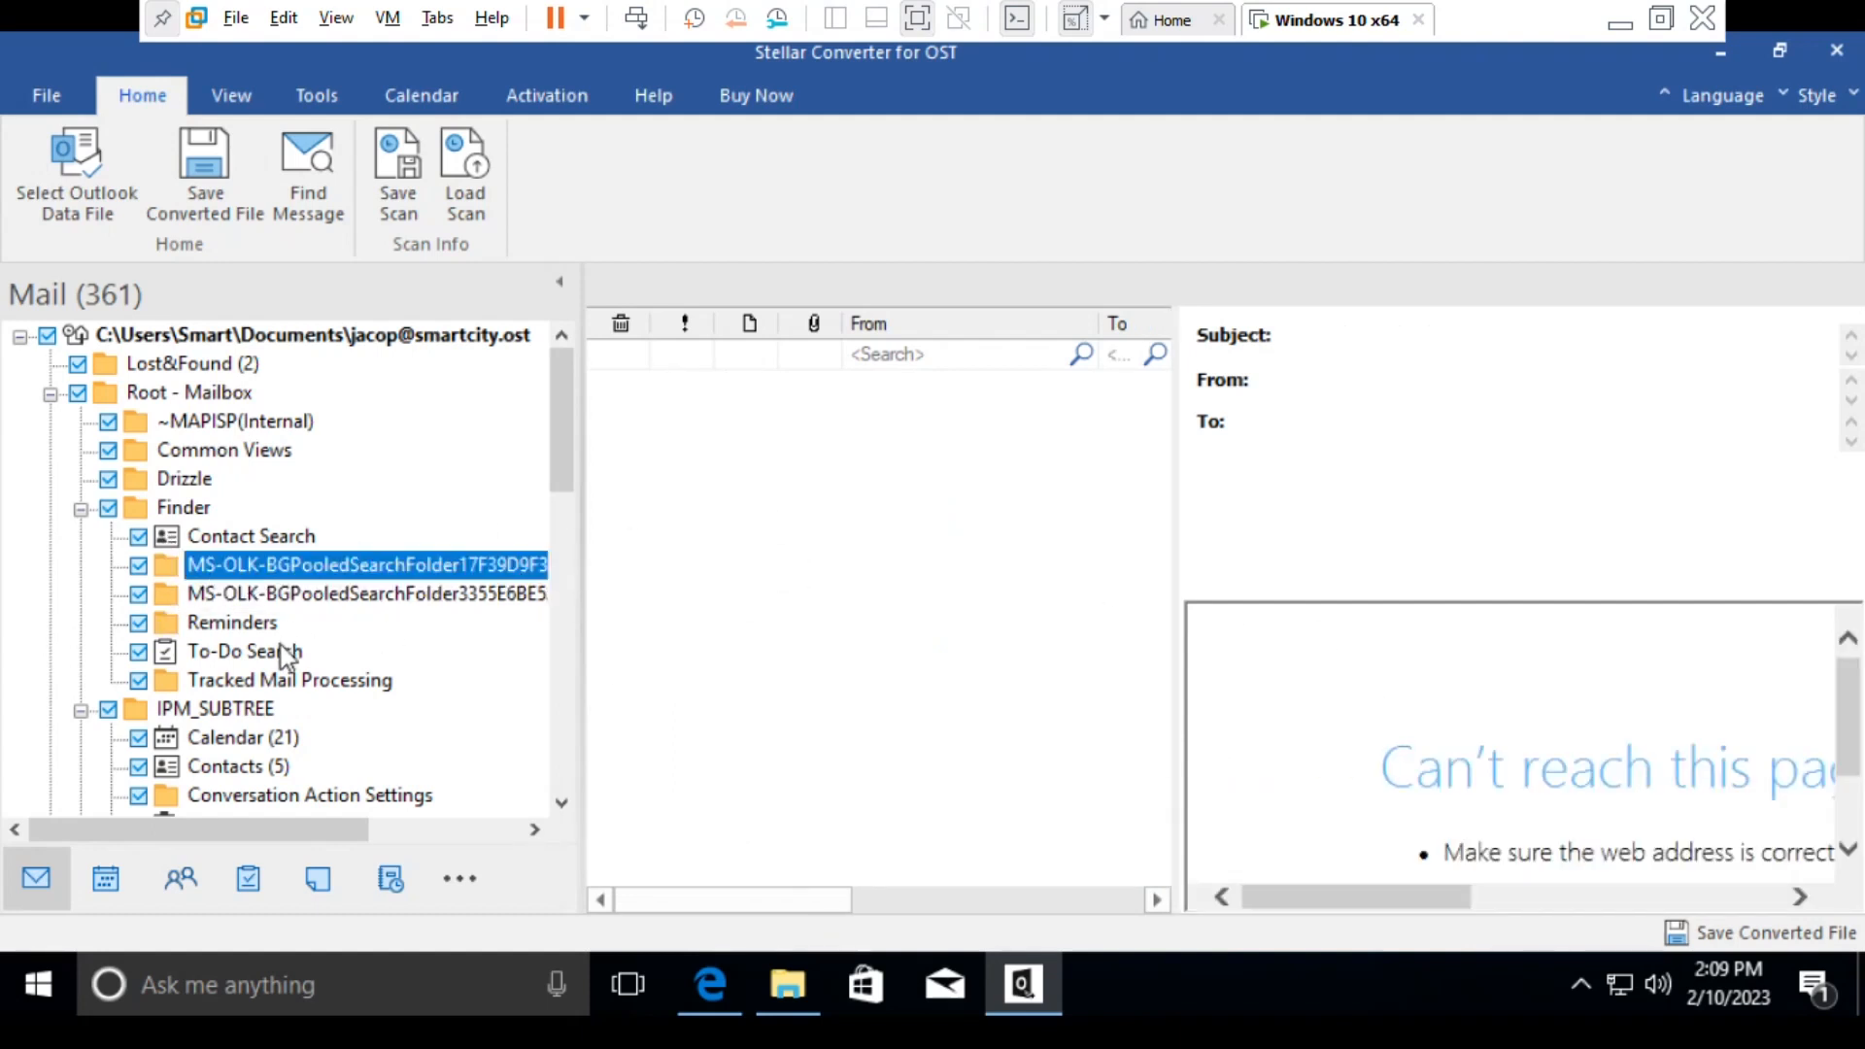
click(280, 596)
scroll(282, 602, down, 5)
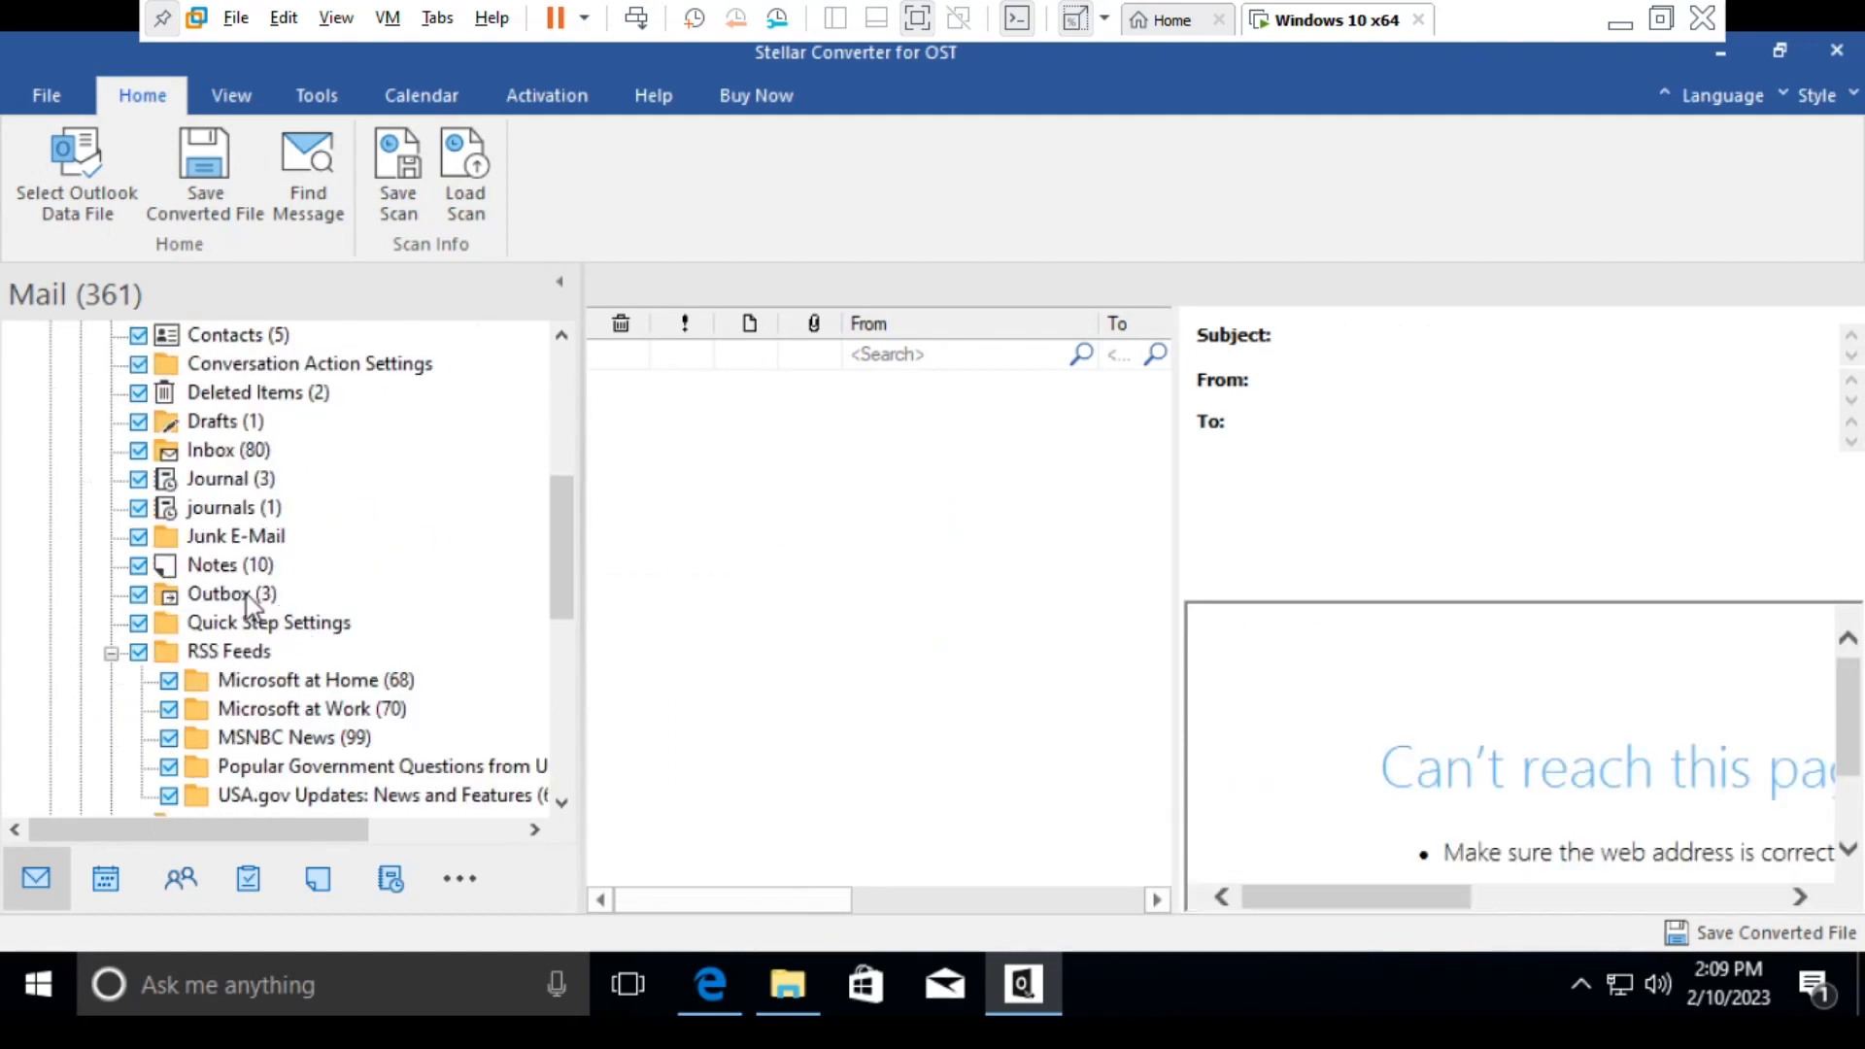
click(261, 594)
scroll(281, 613, down, 3)
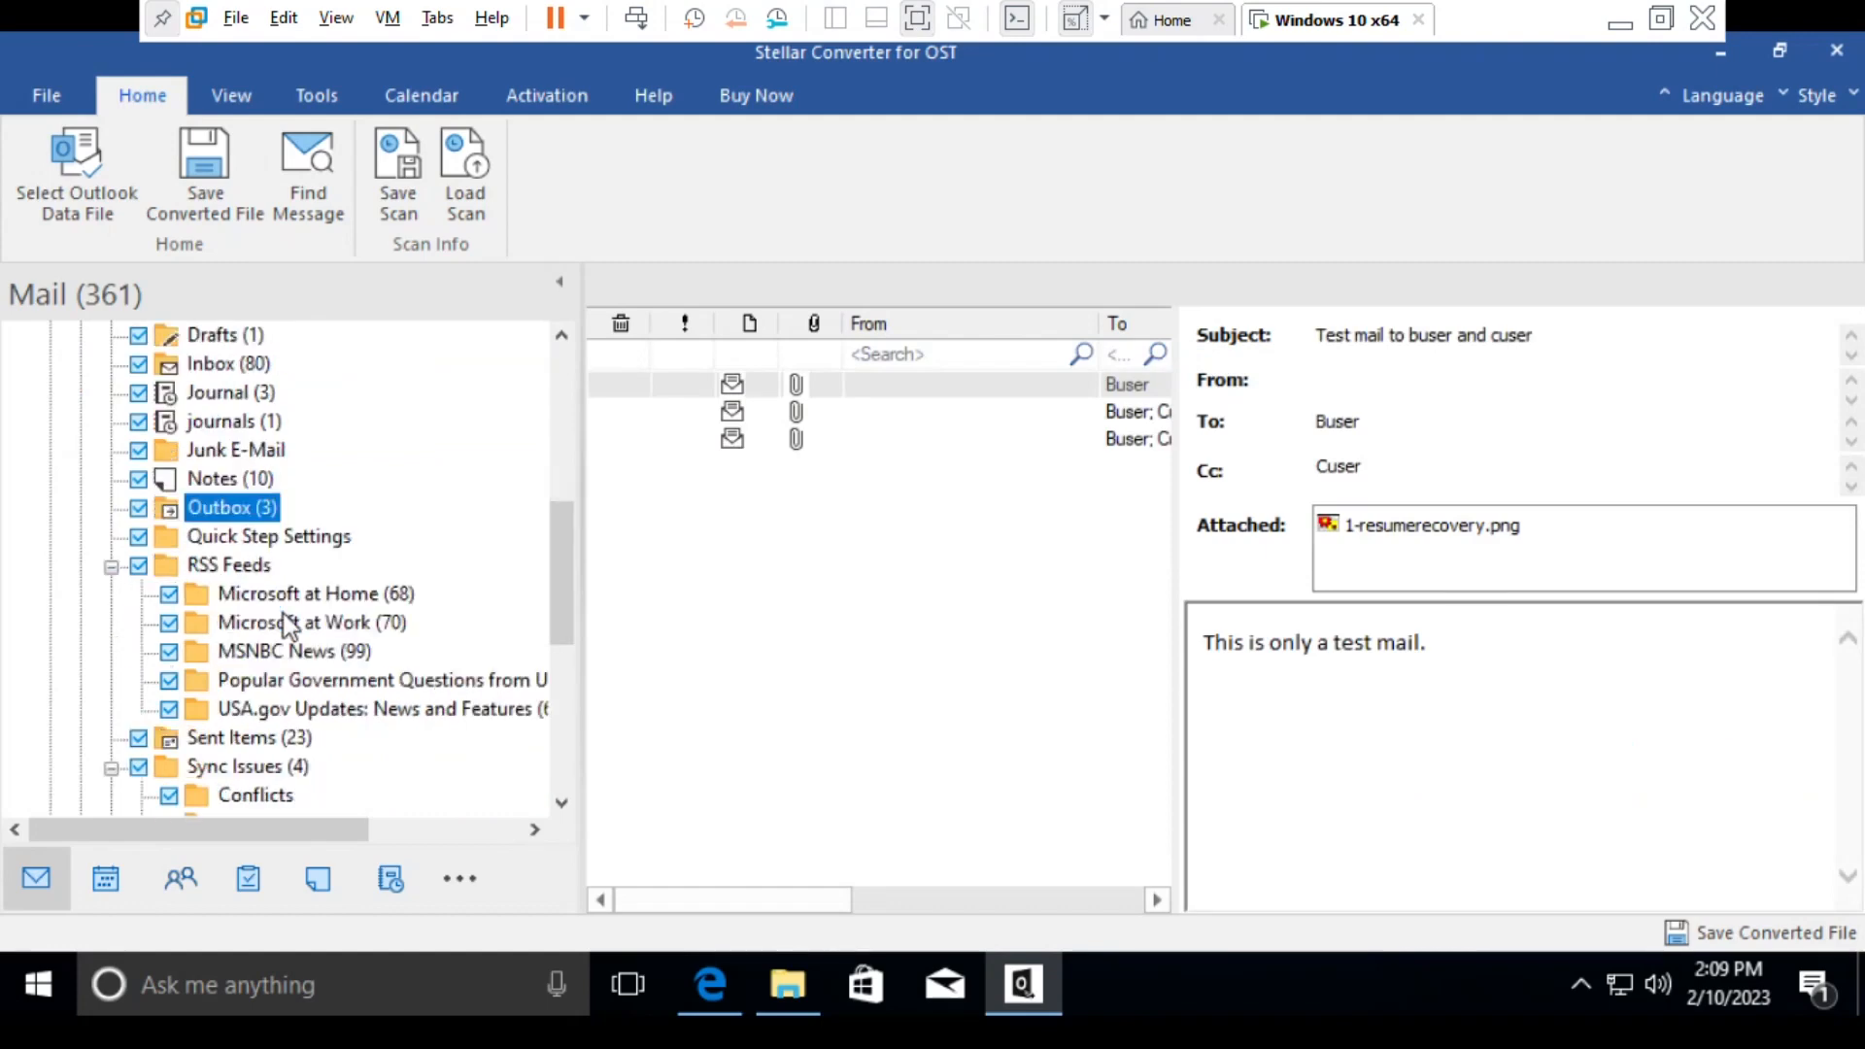
click(258, 626)
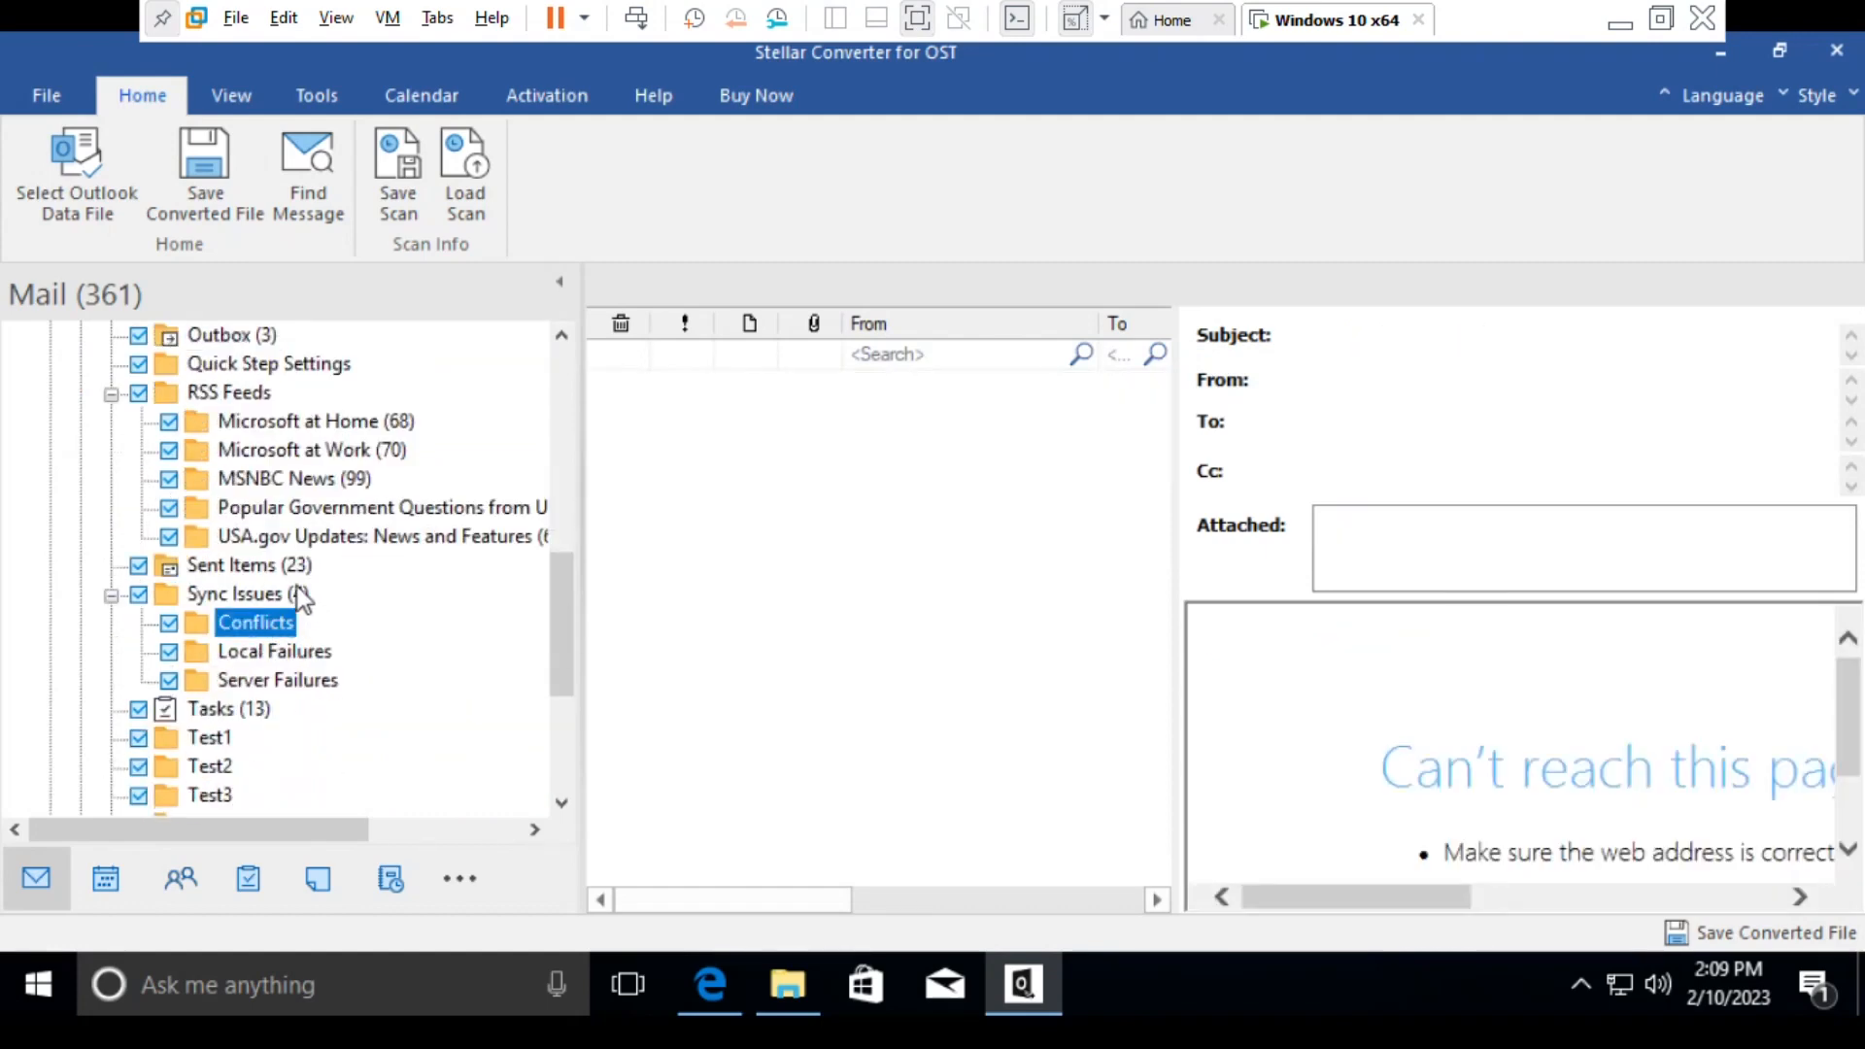
click(278, 538)
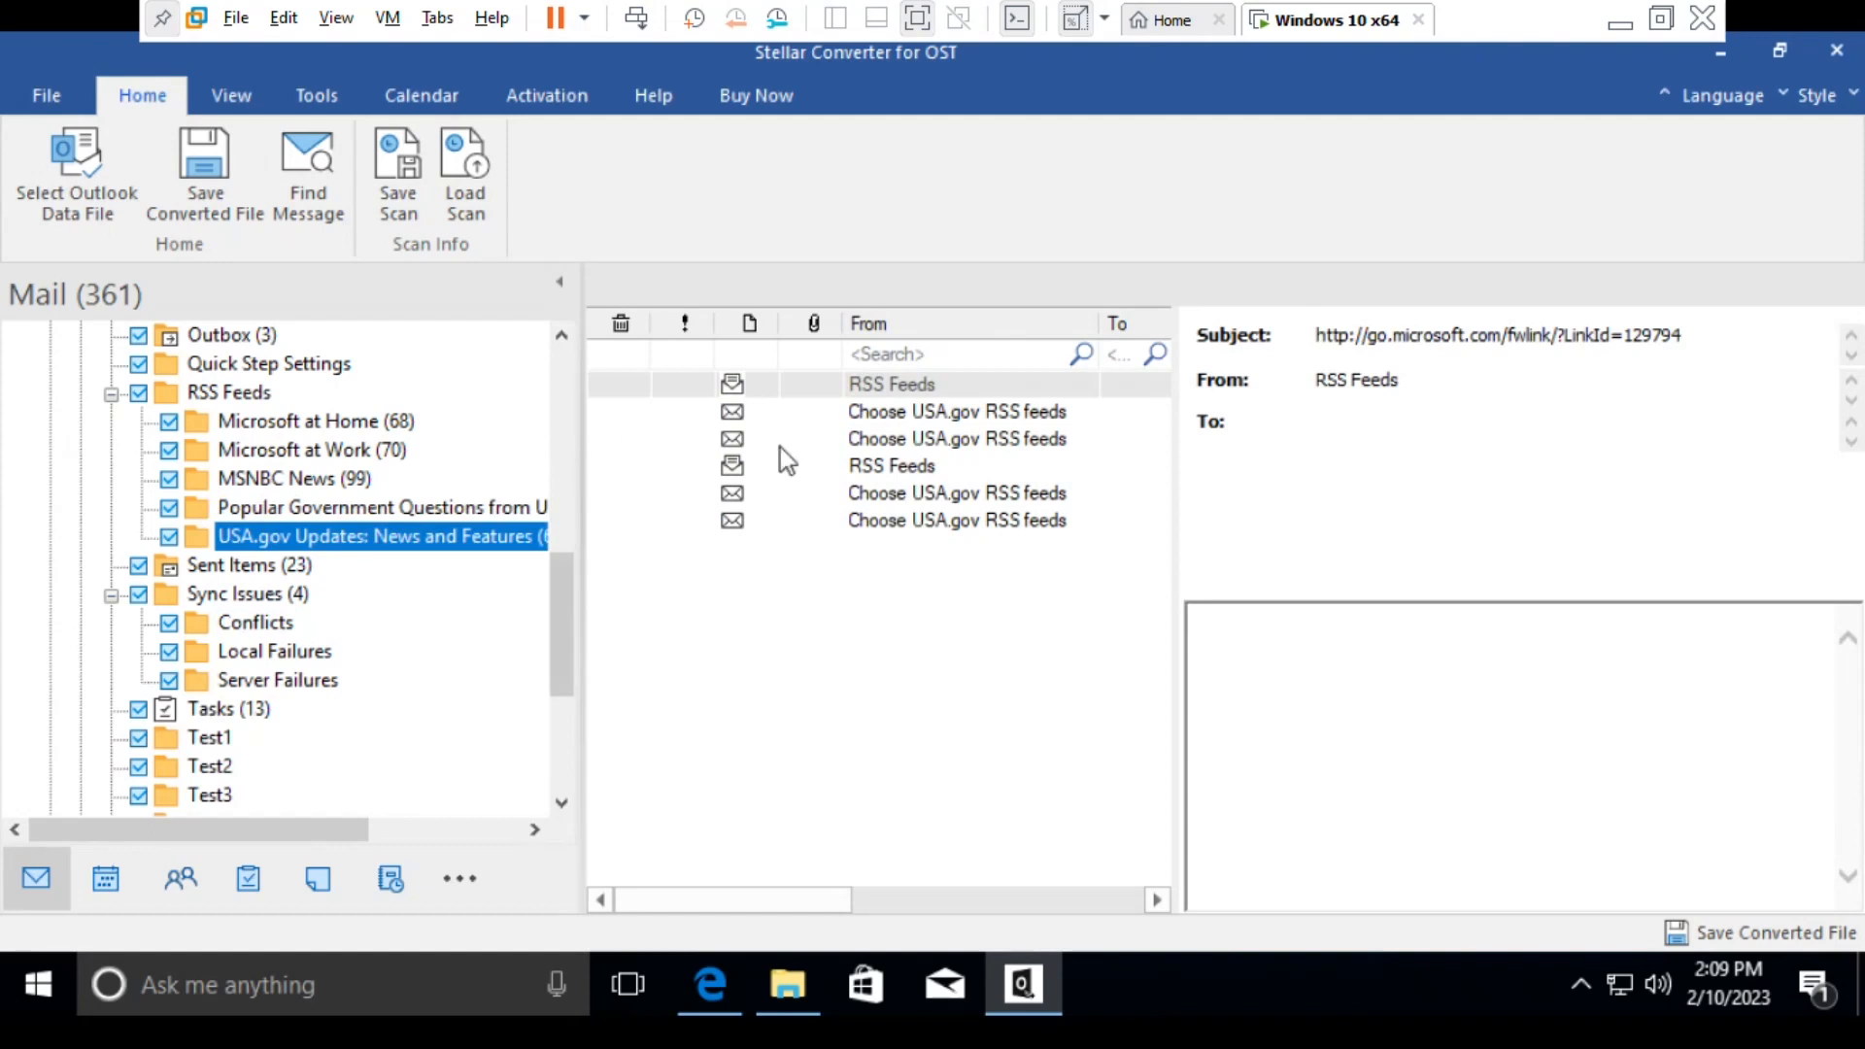
click(862, 467)
click(869, 492)
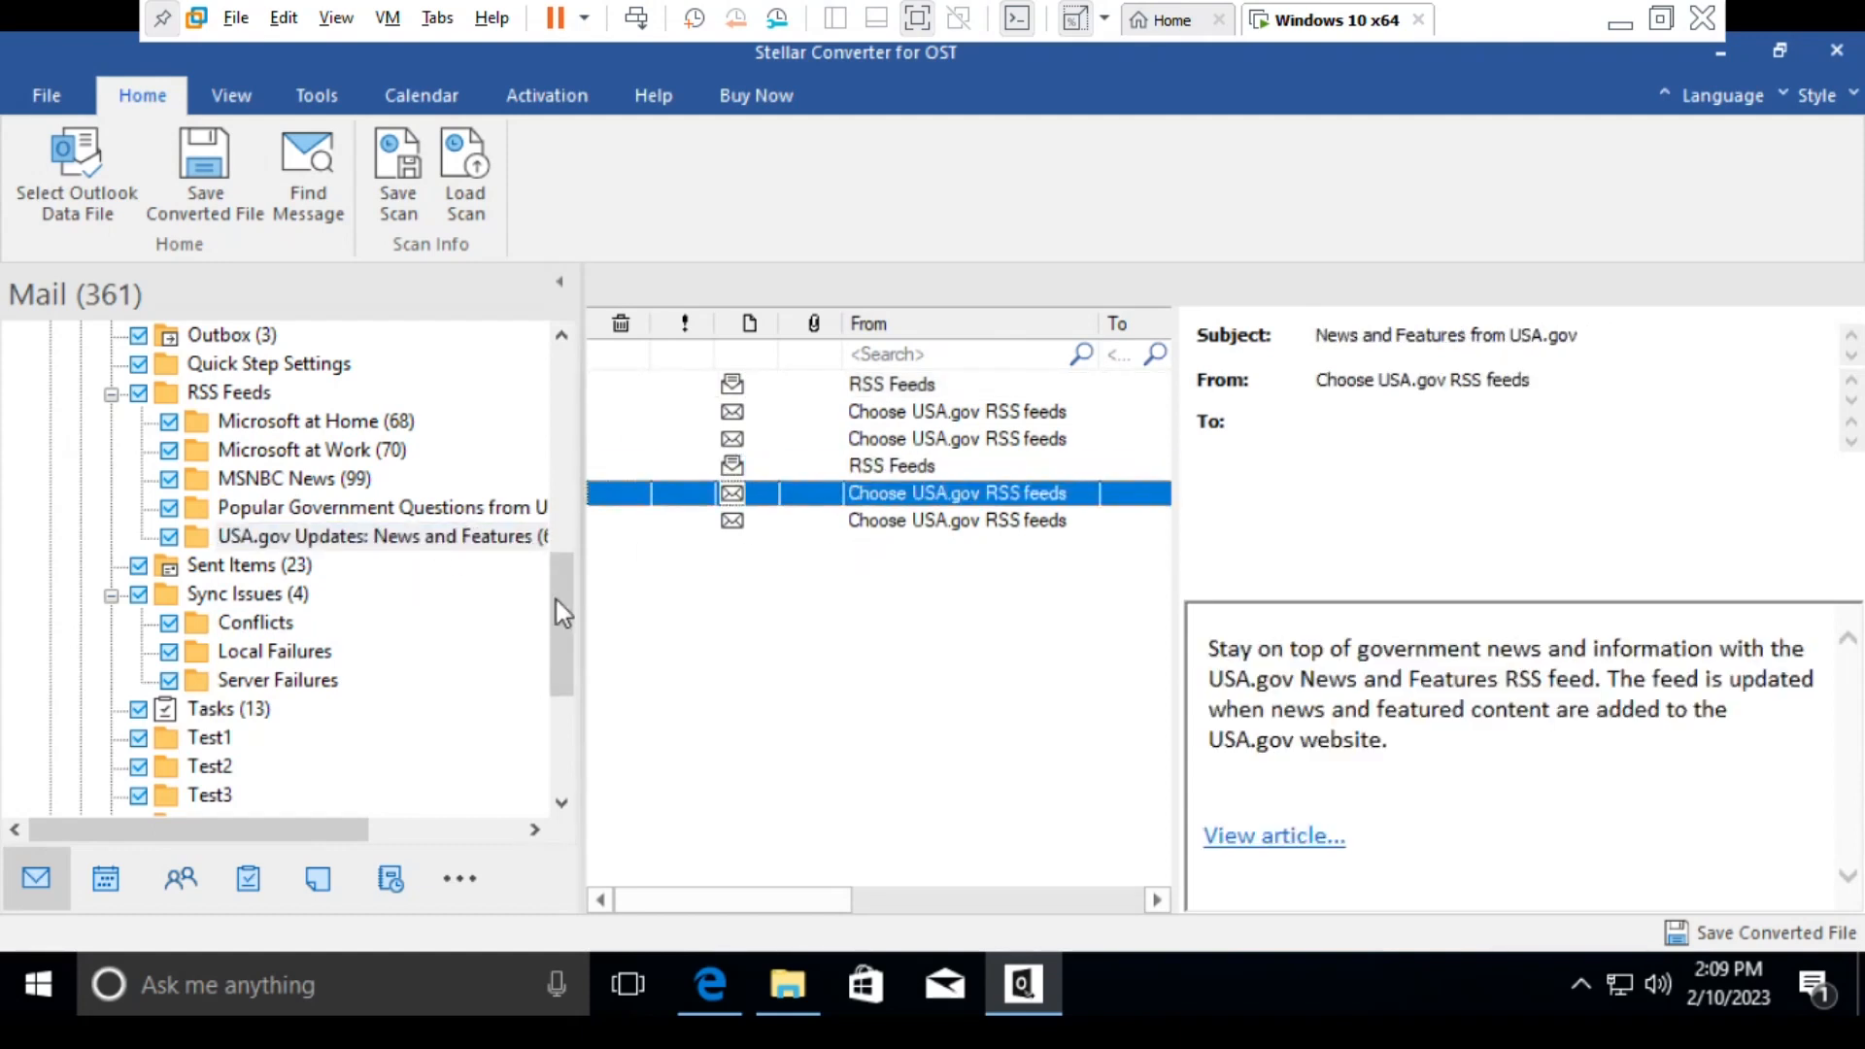
drag(583, 595, 672, 325)
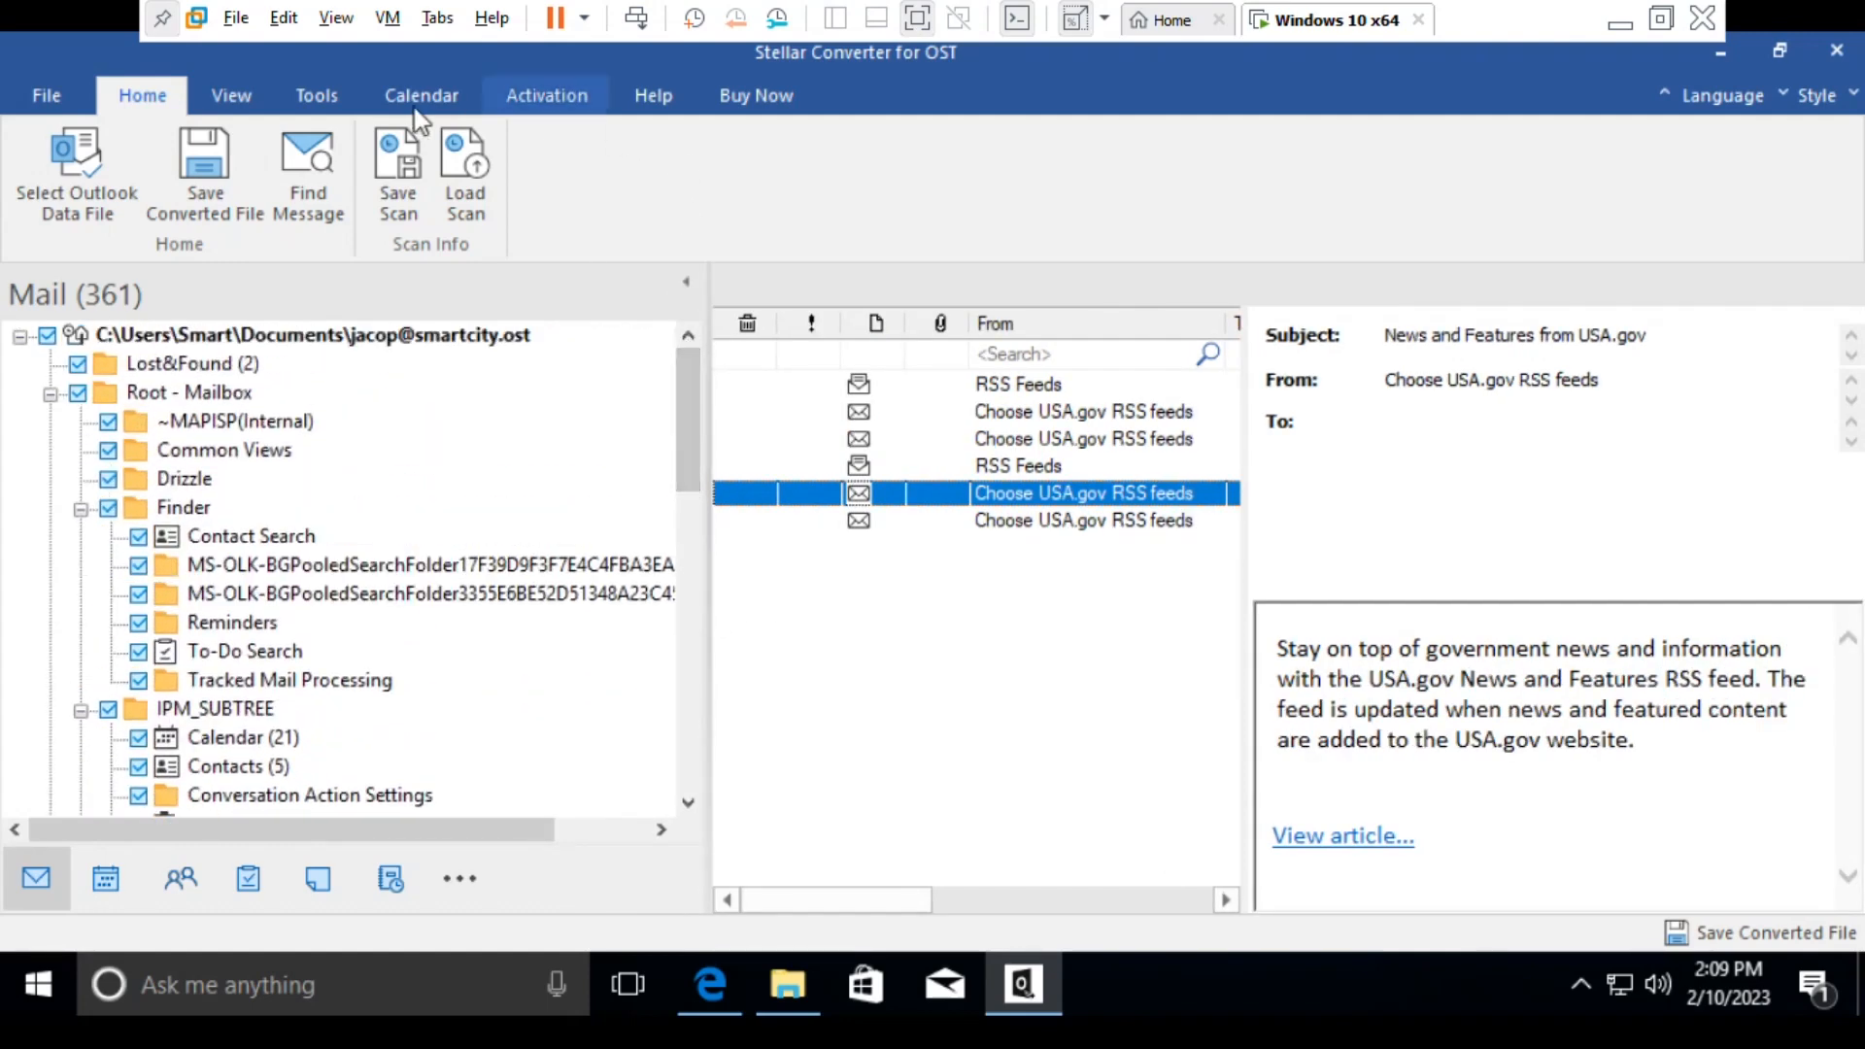
- Start saving the converted file and choose PST as the output format
click(40, 98)
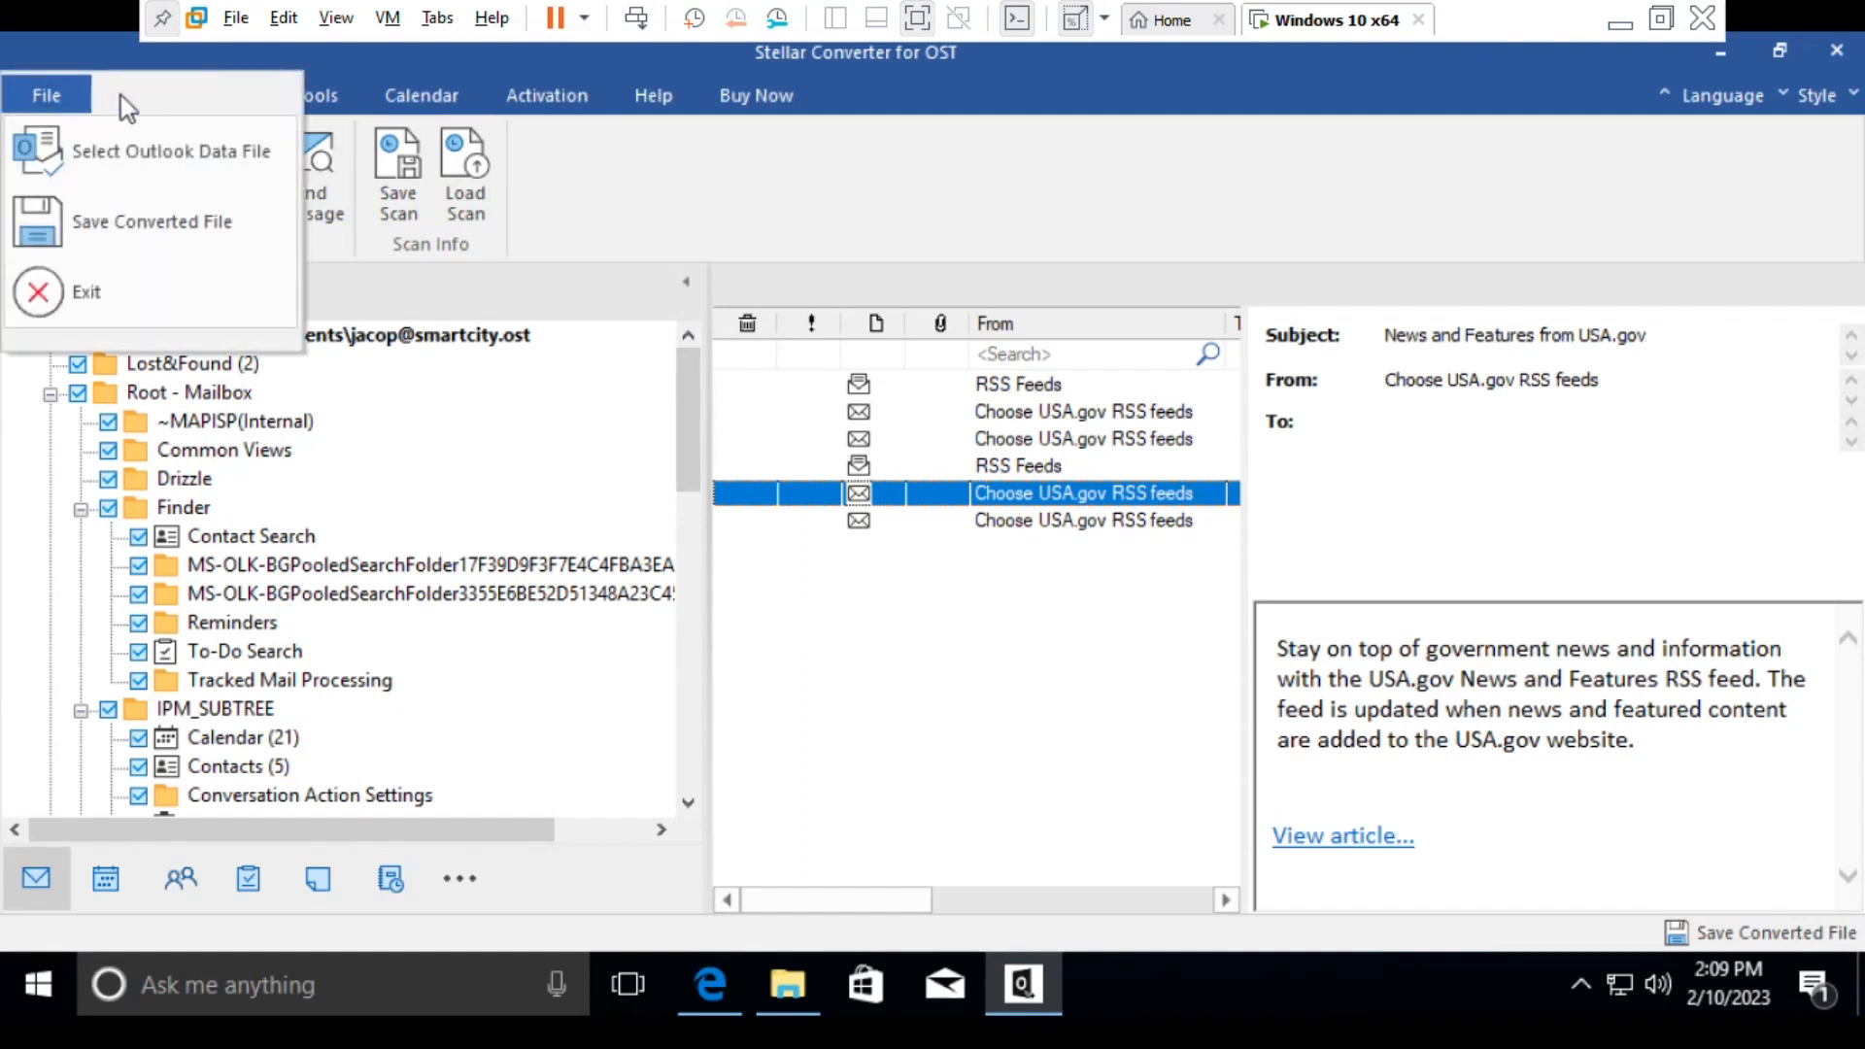
mouse_move(123, 205)
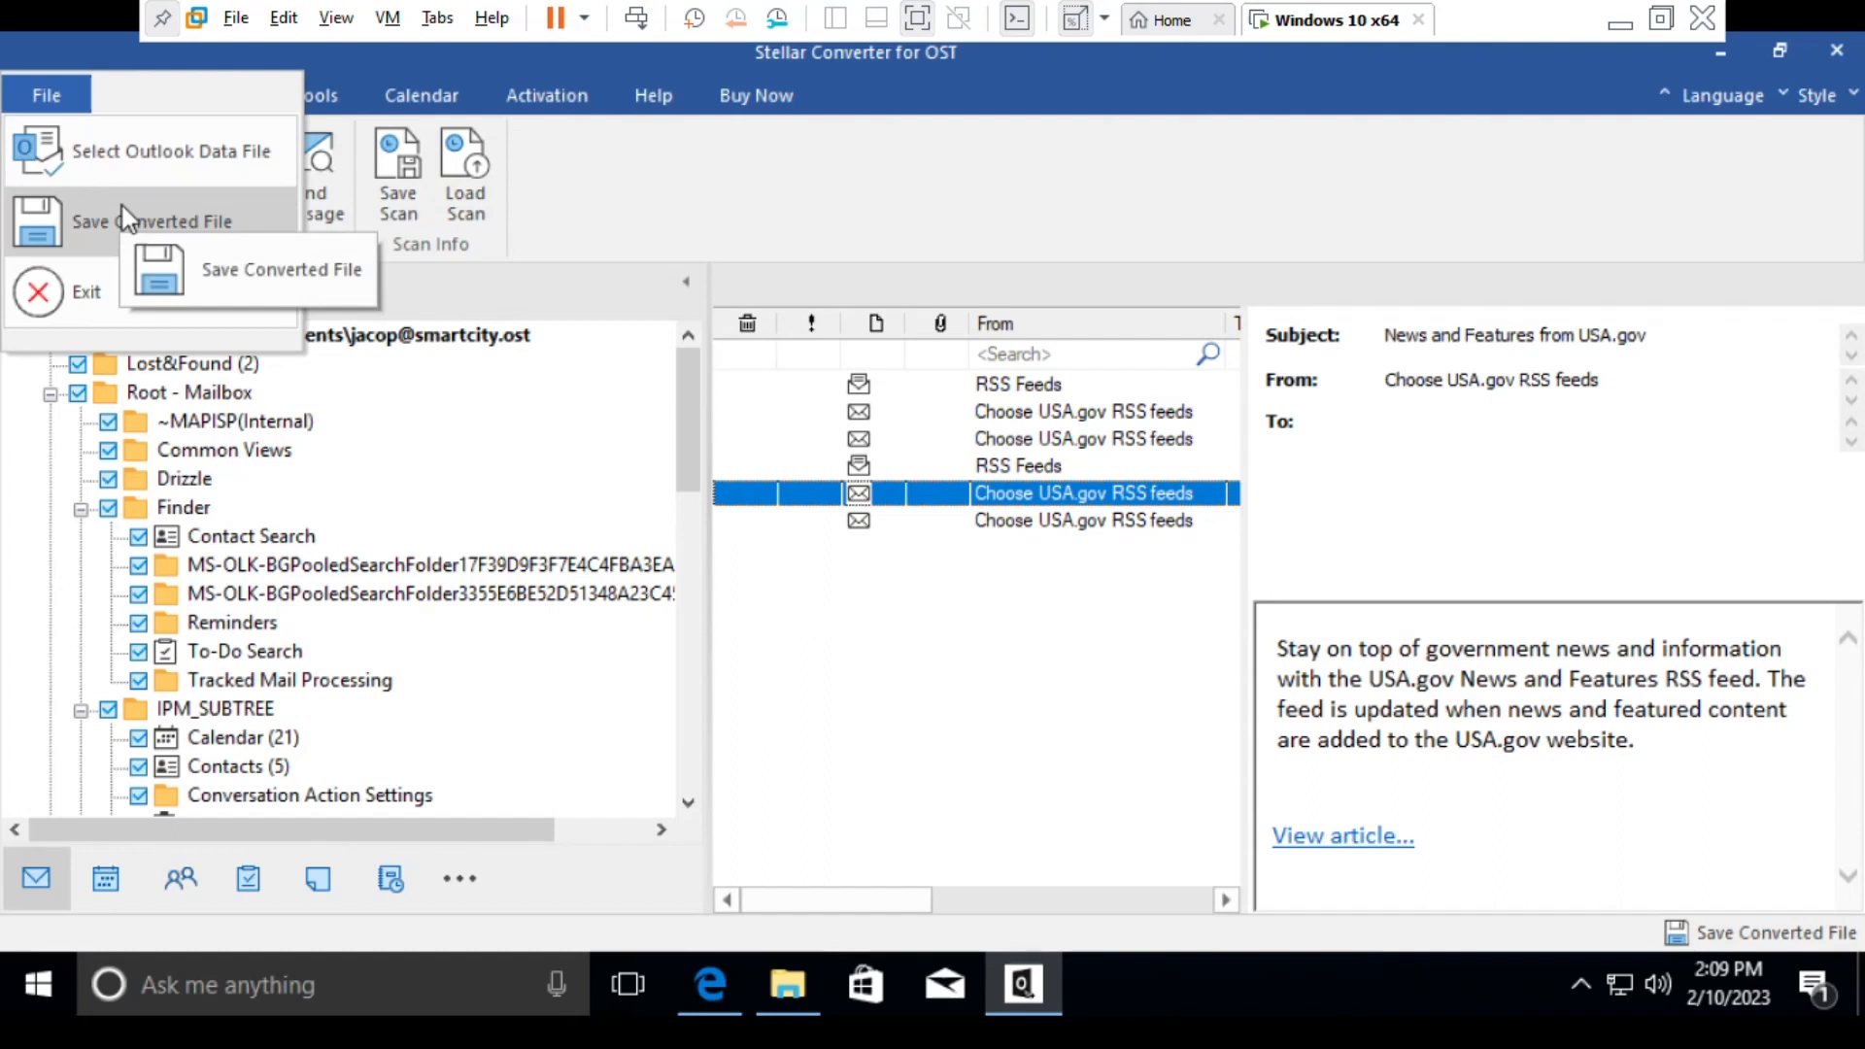
click(709, 172)
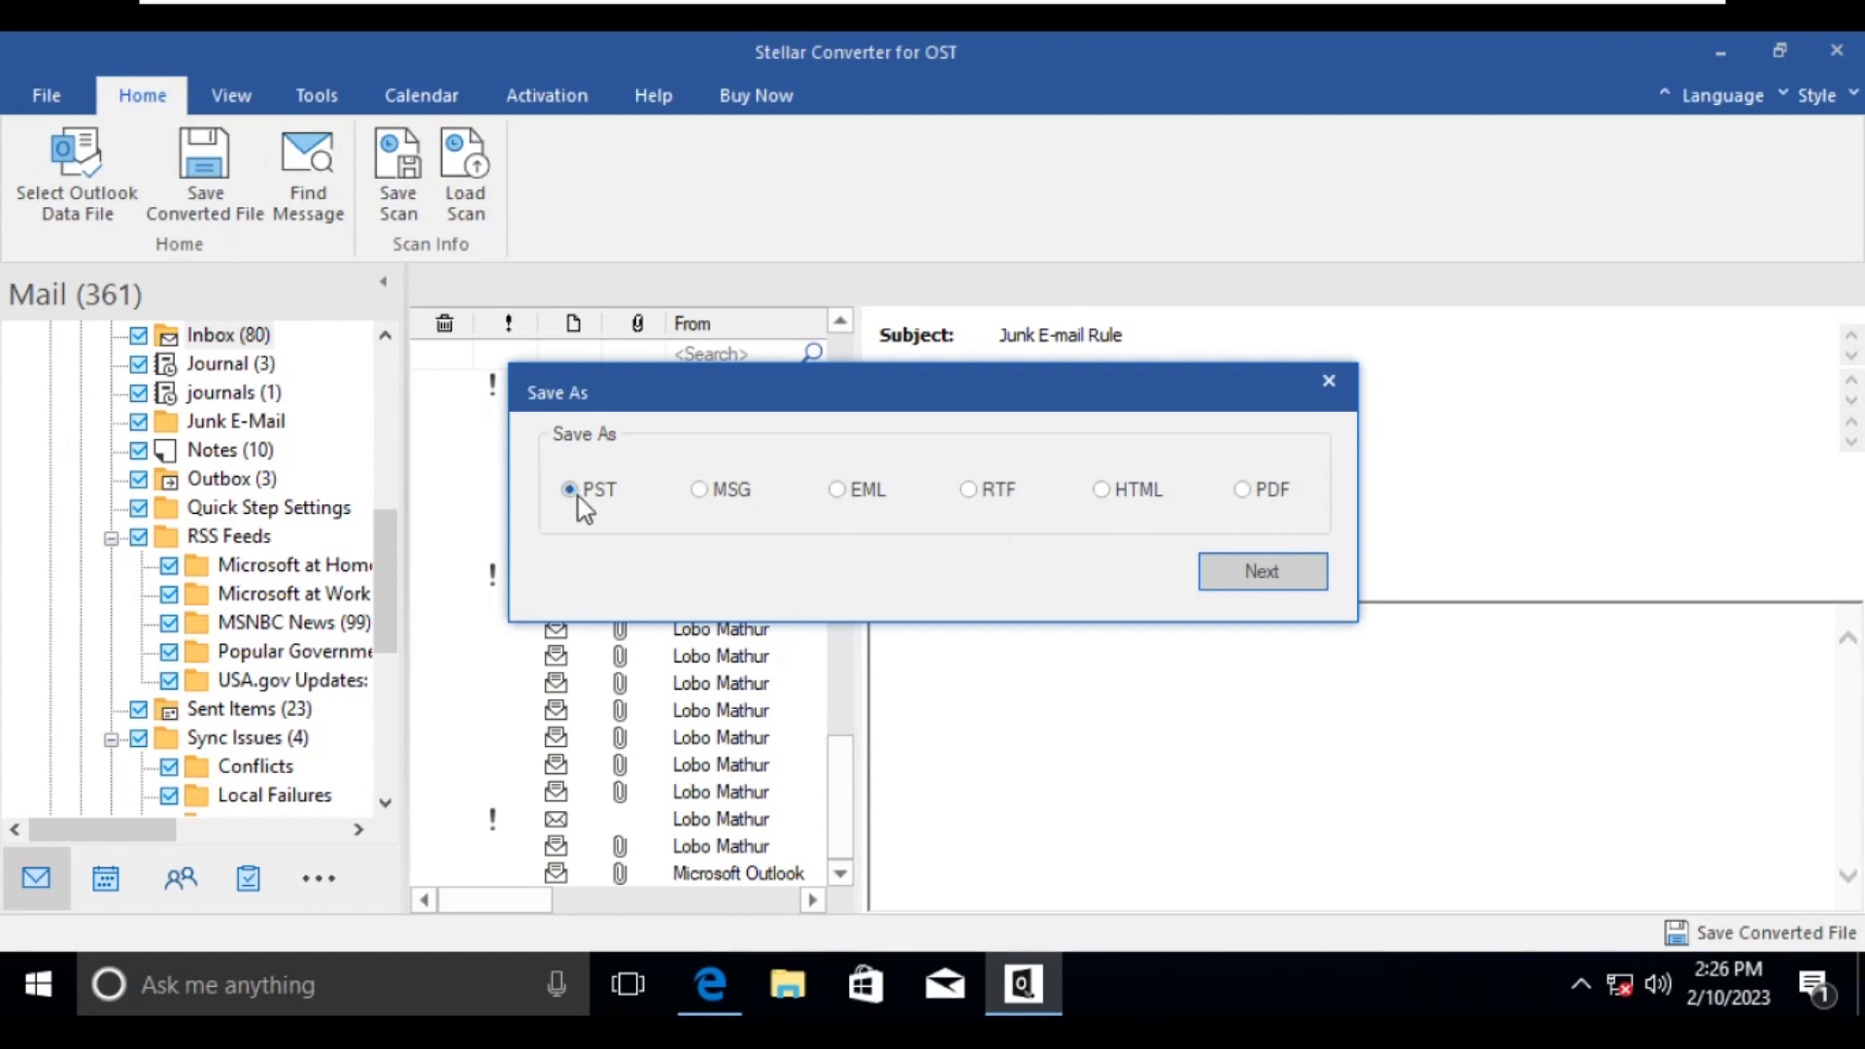
click(1274, 580)
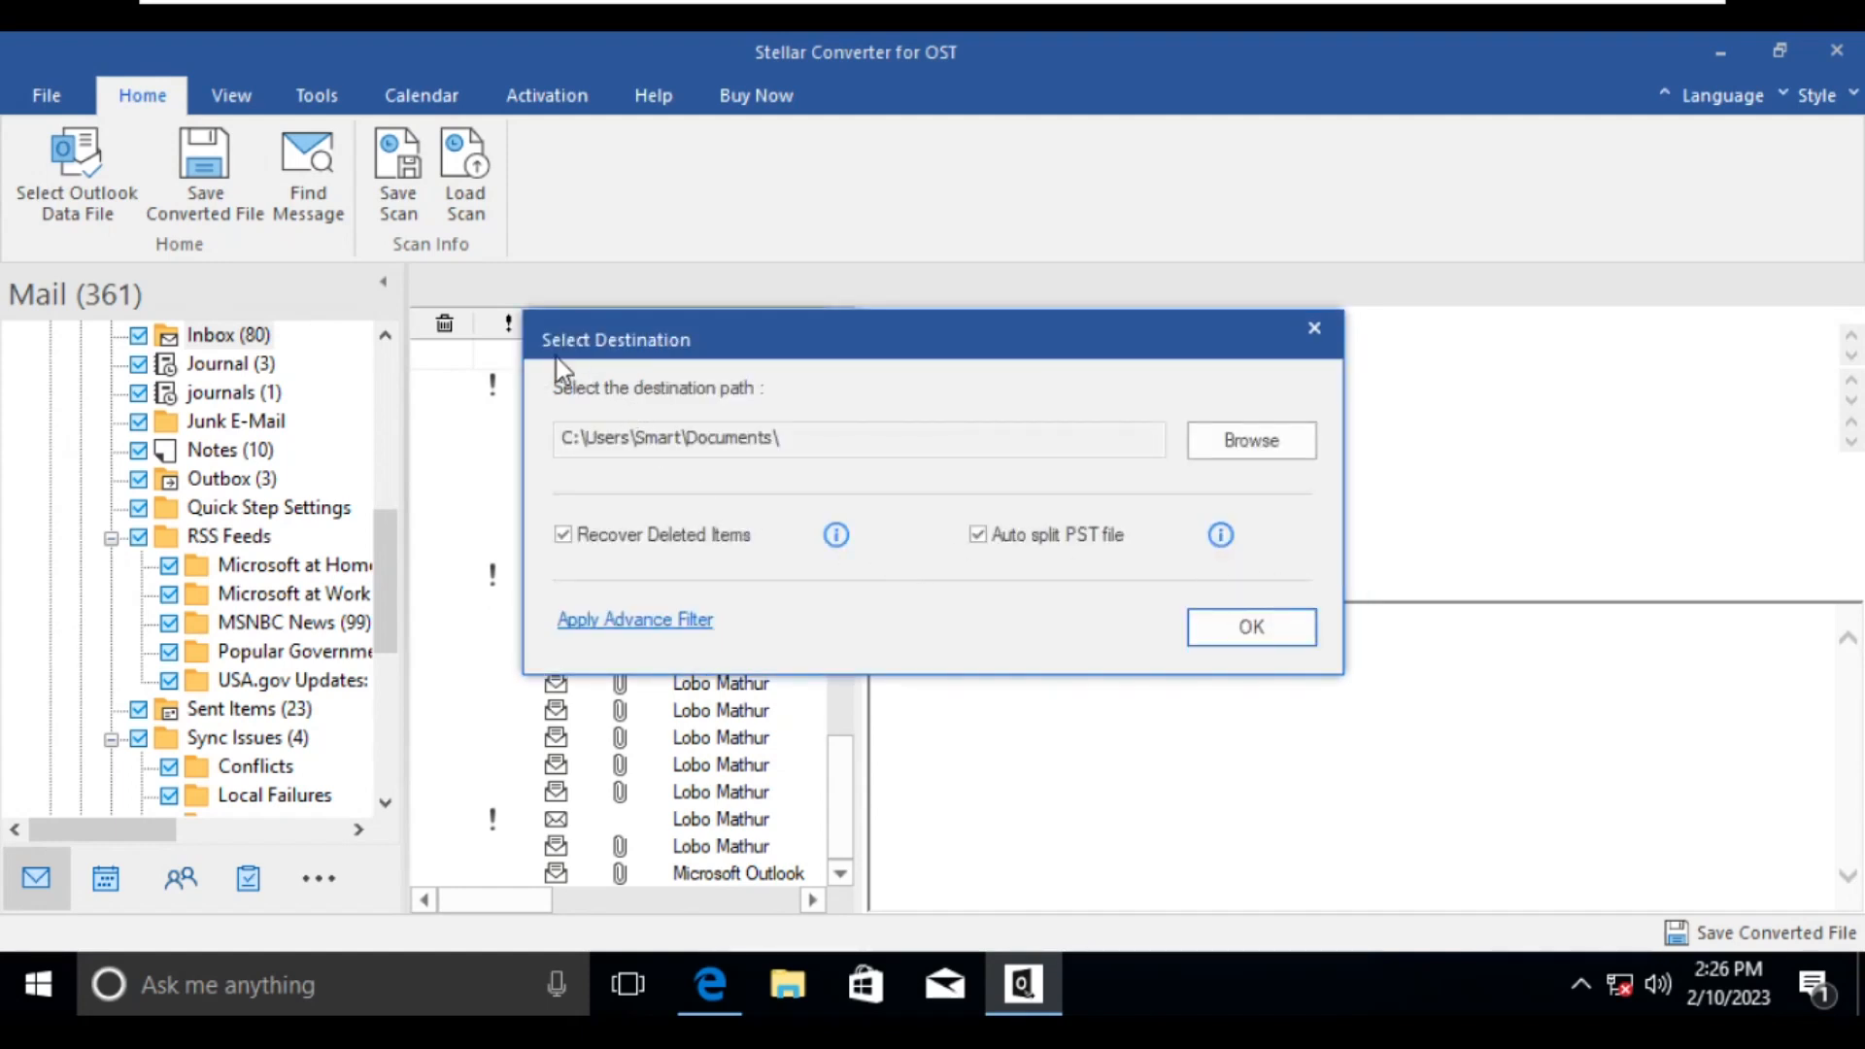
- Create a folder named Output PST inside Documents and set it as the destination path
click(1260, 452)
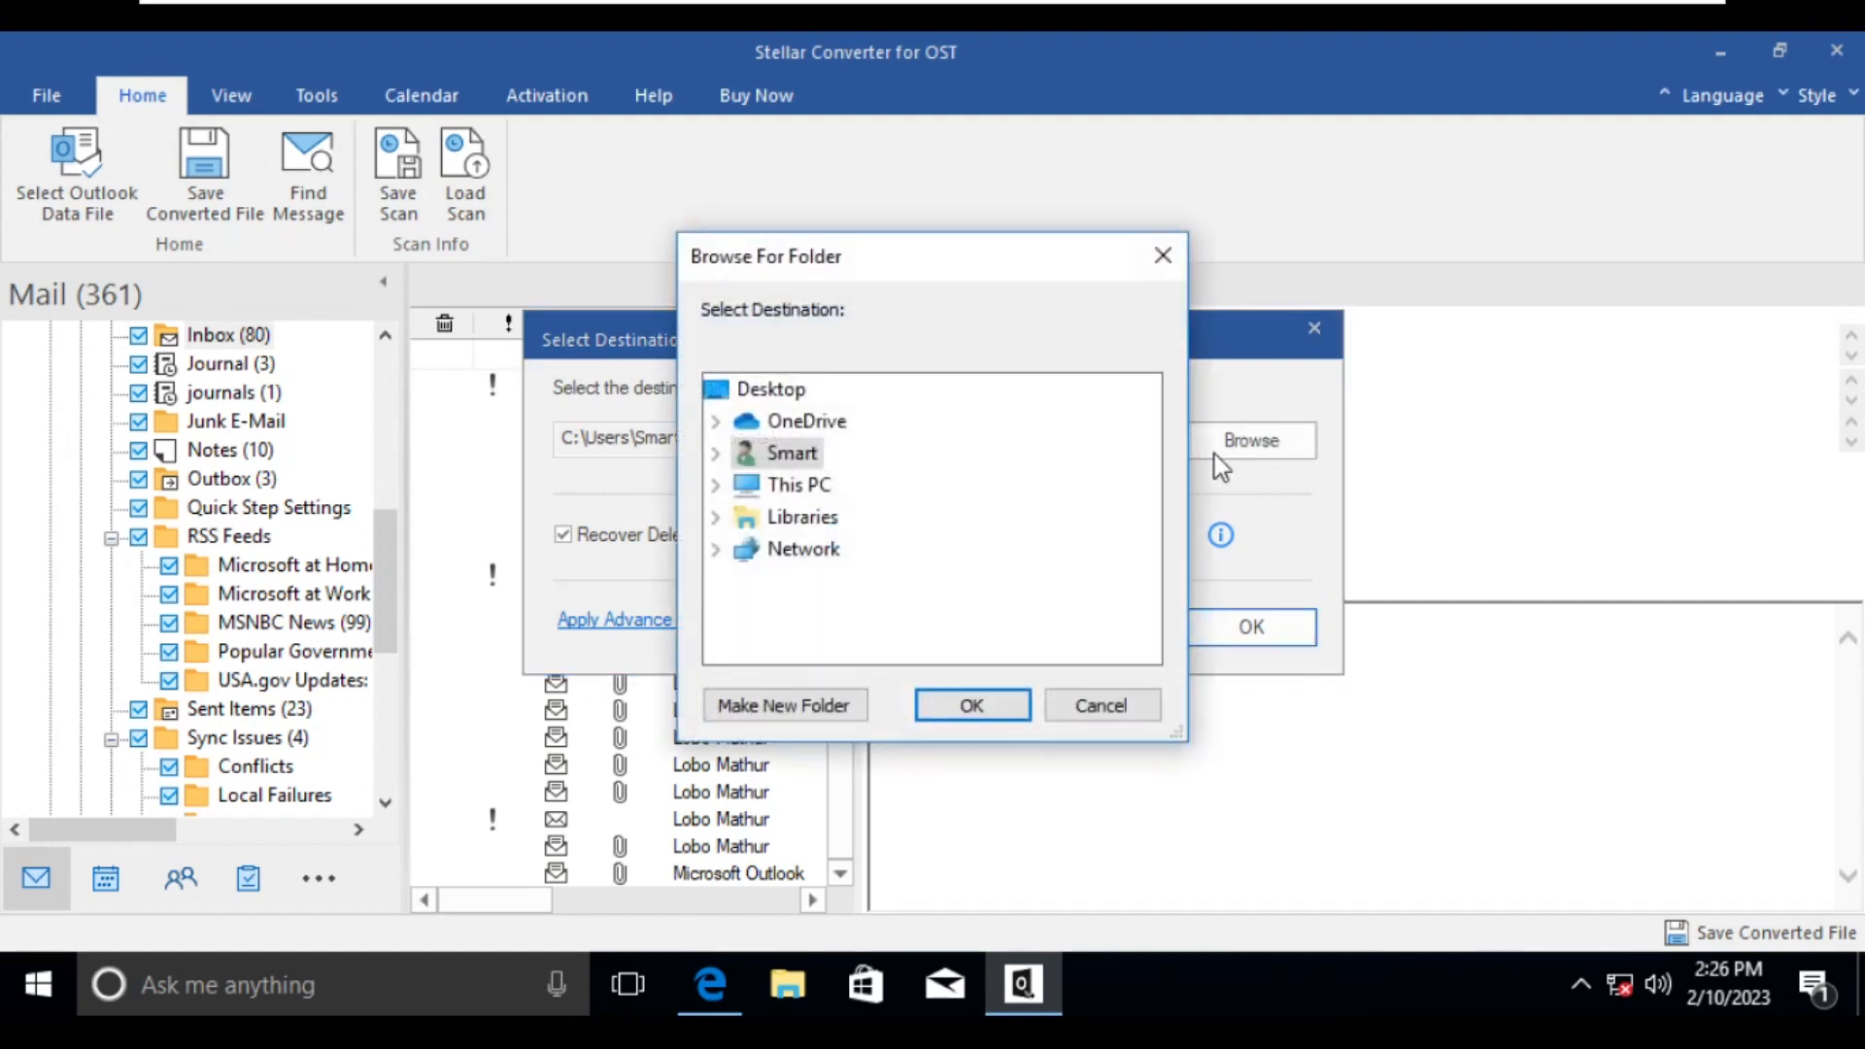
click(725, 485)
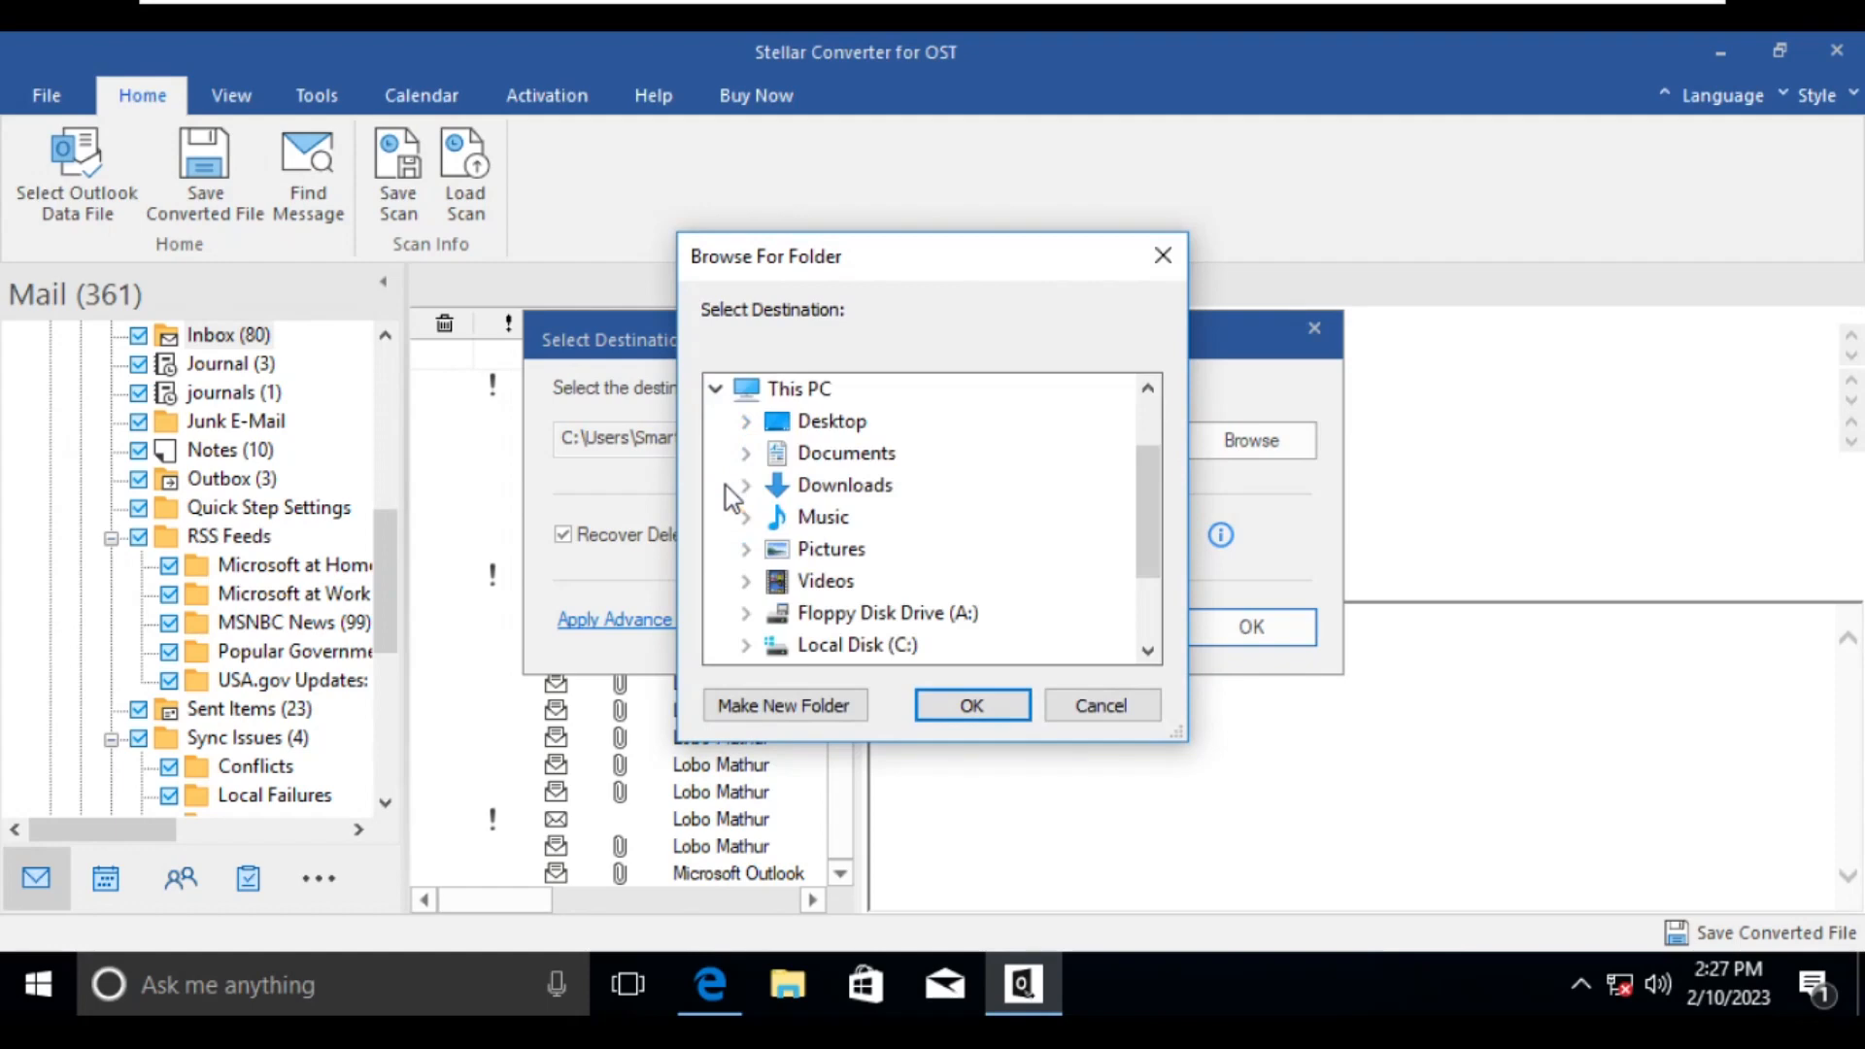
double_click(824, 457)
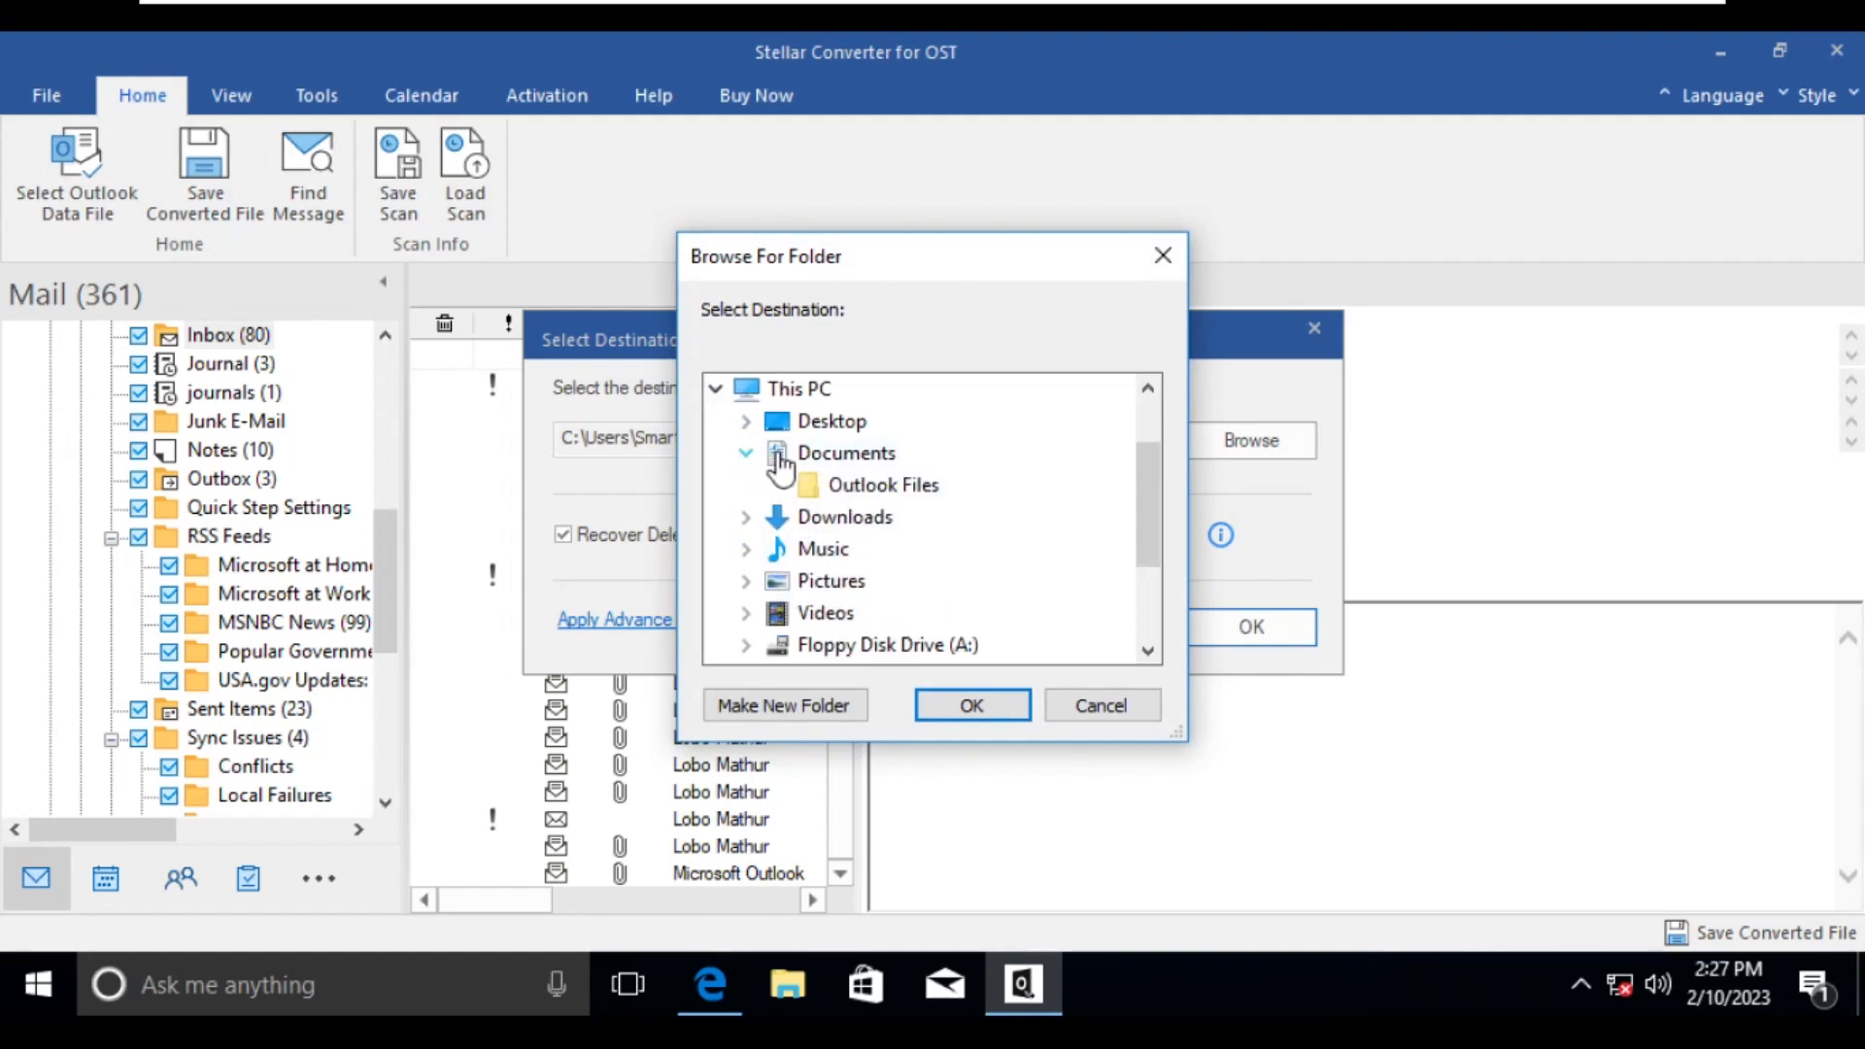
click(795, 707)
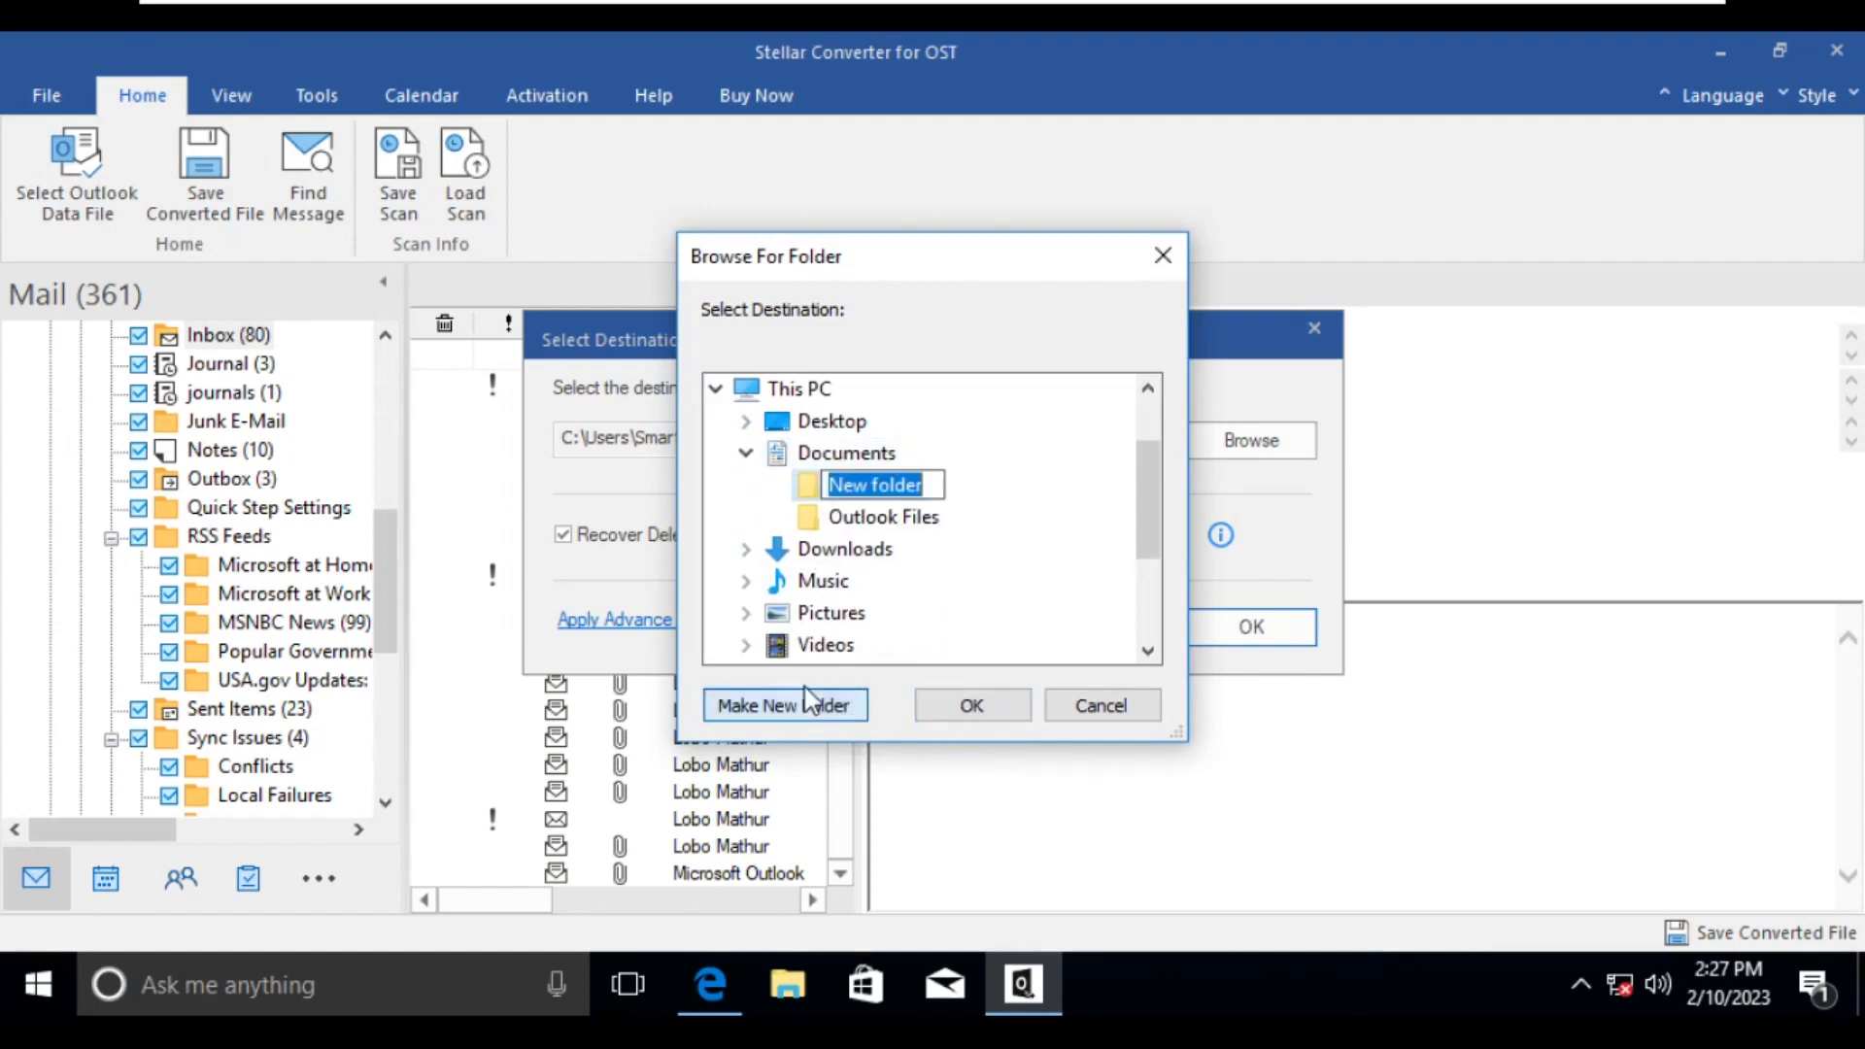
text(O)
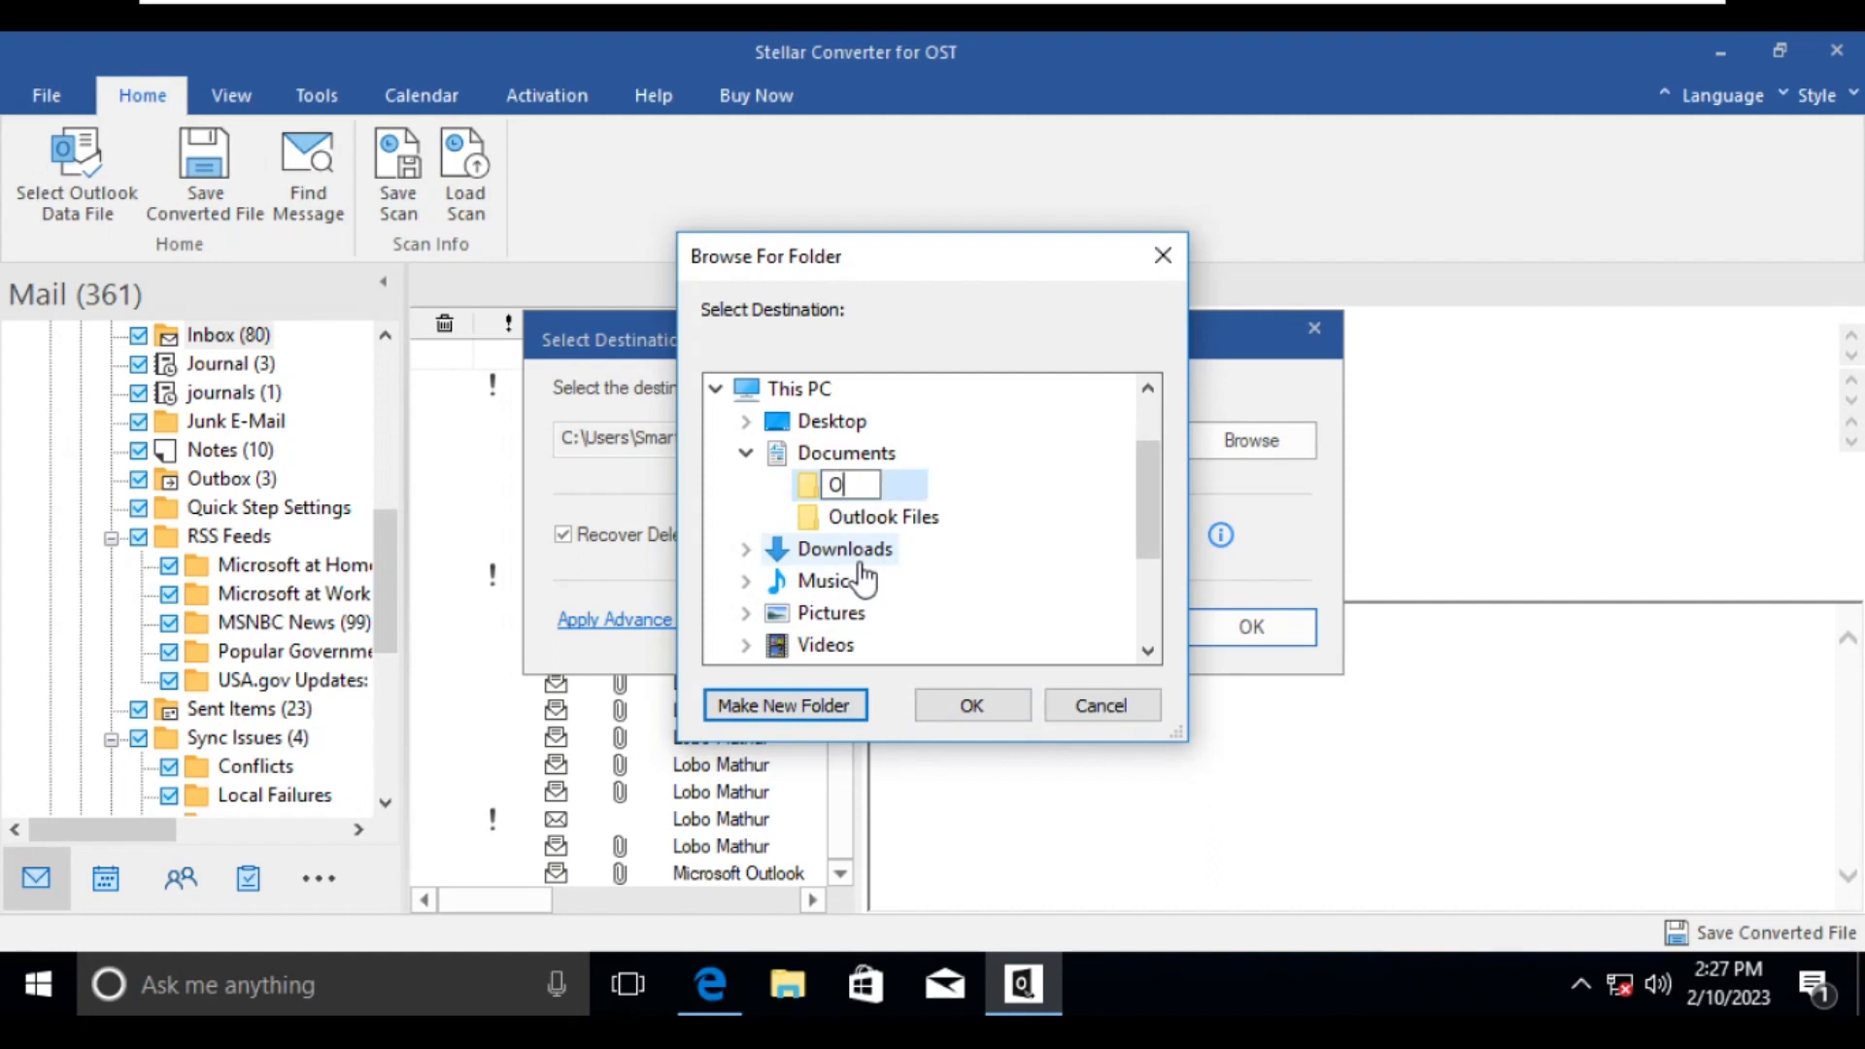
text(utput PST)
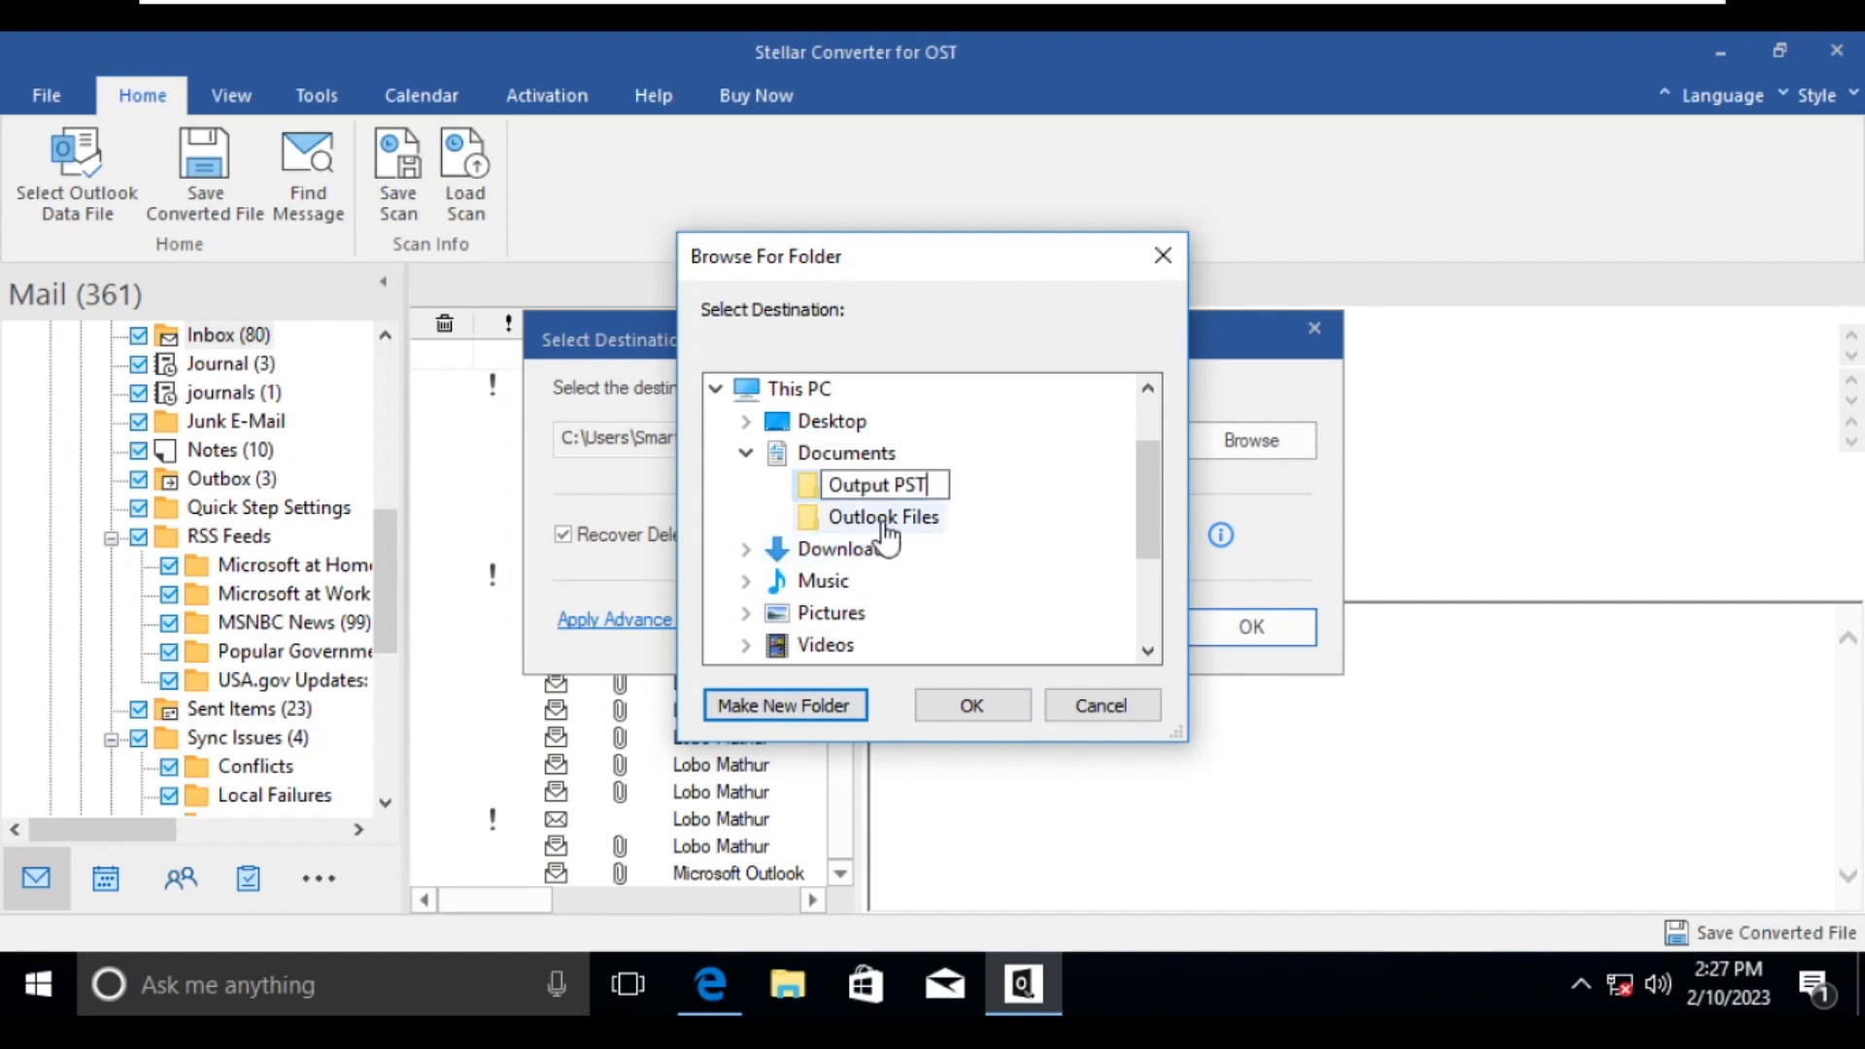
key(Return)
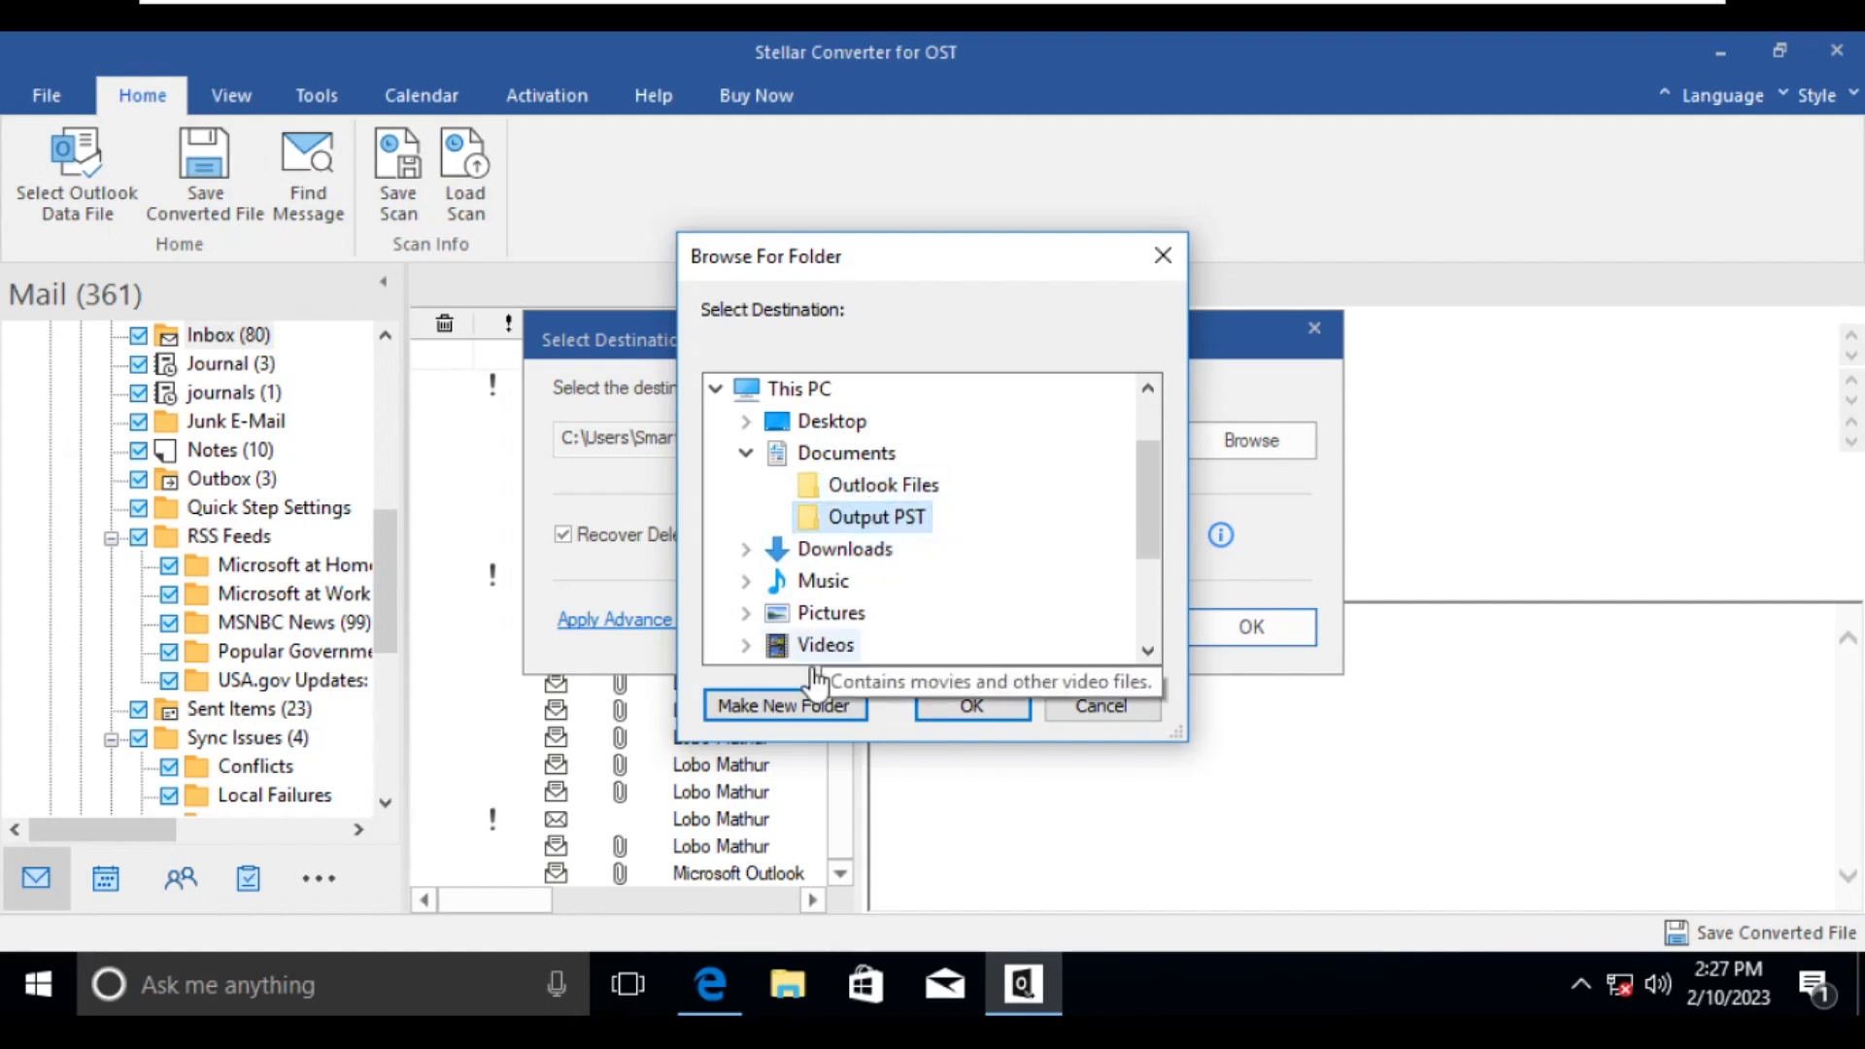
click(947, 703)
drag(894, 439, 479, 433)
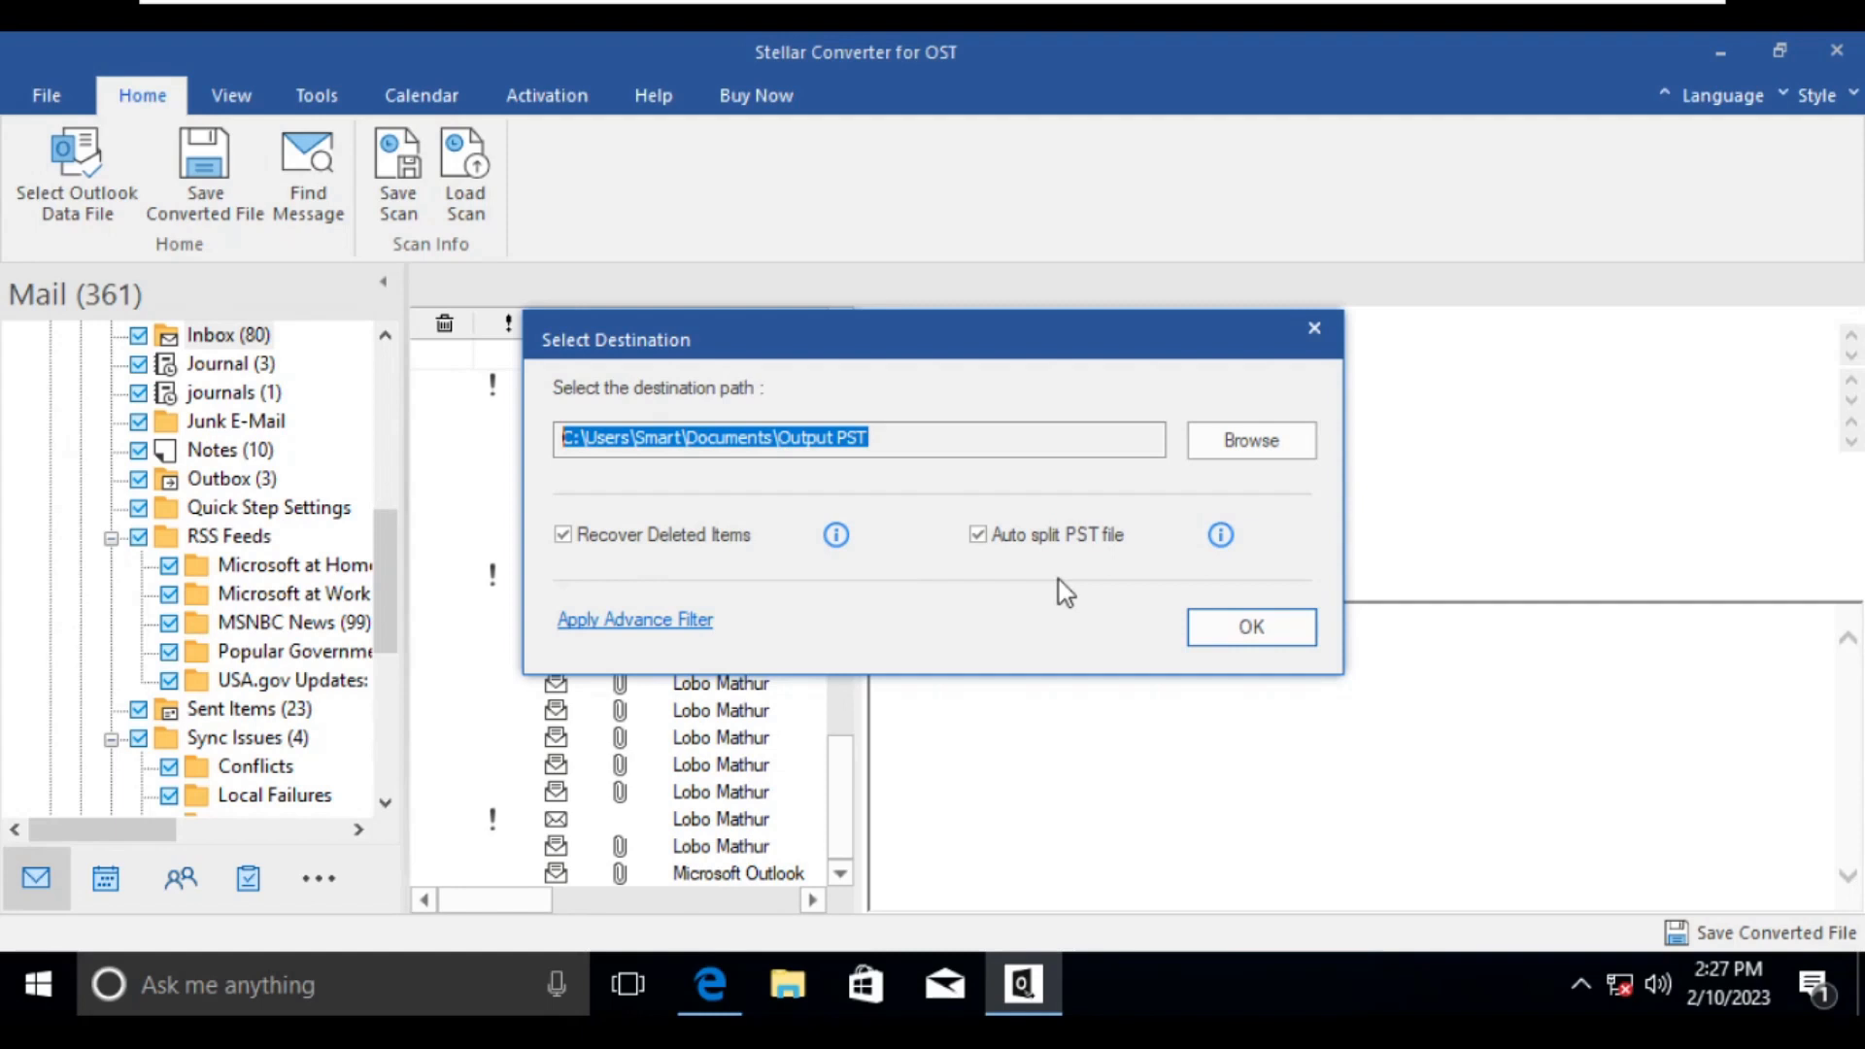
- Save the converted PST file with Recover Deleted Items and Auto split PST file enabled, and dismiss the completion message
click(1214, 624)
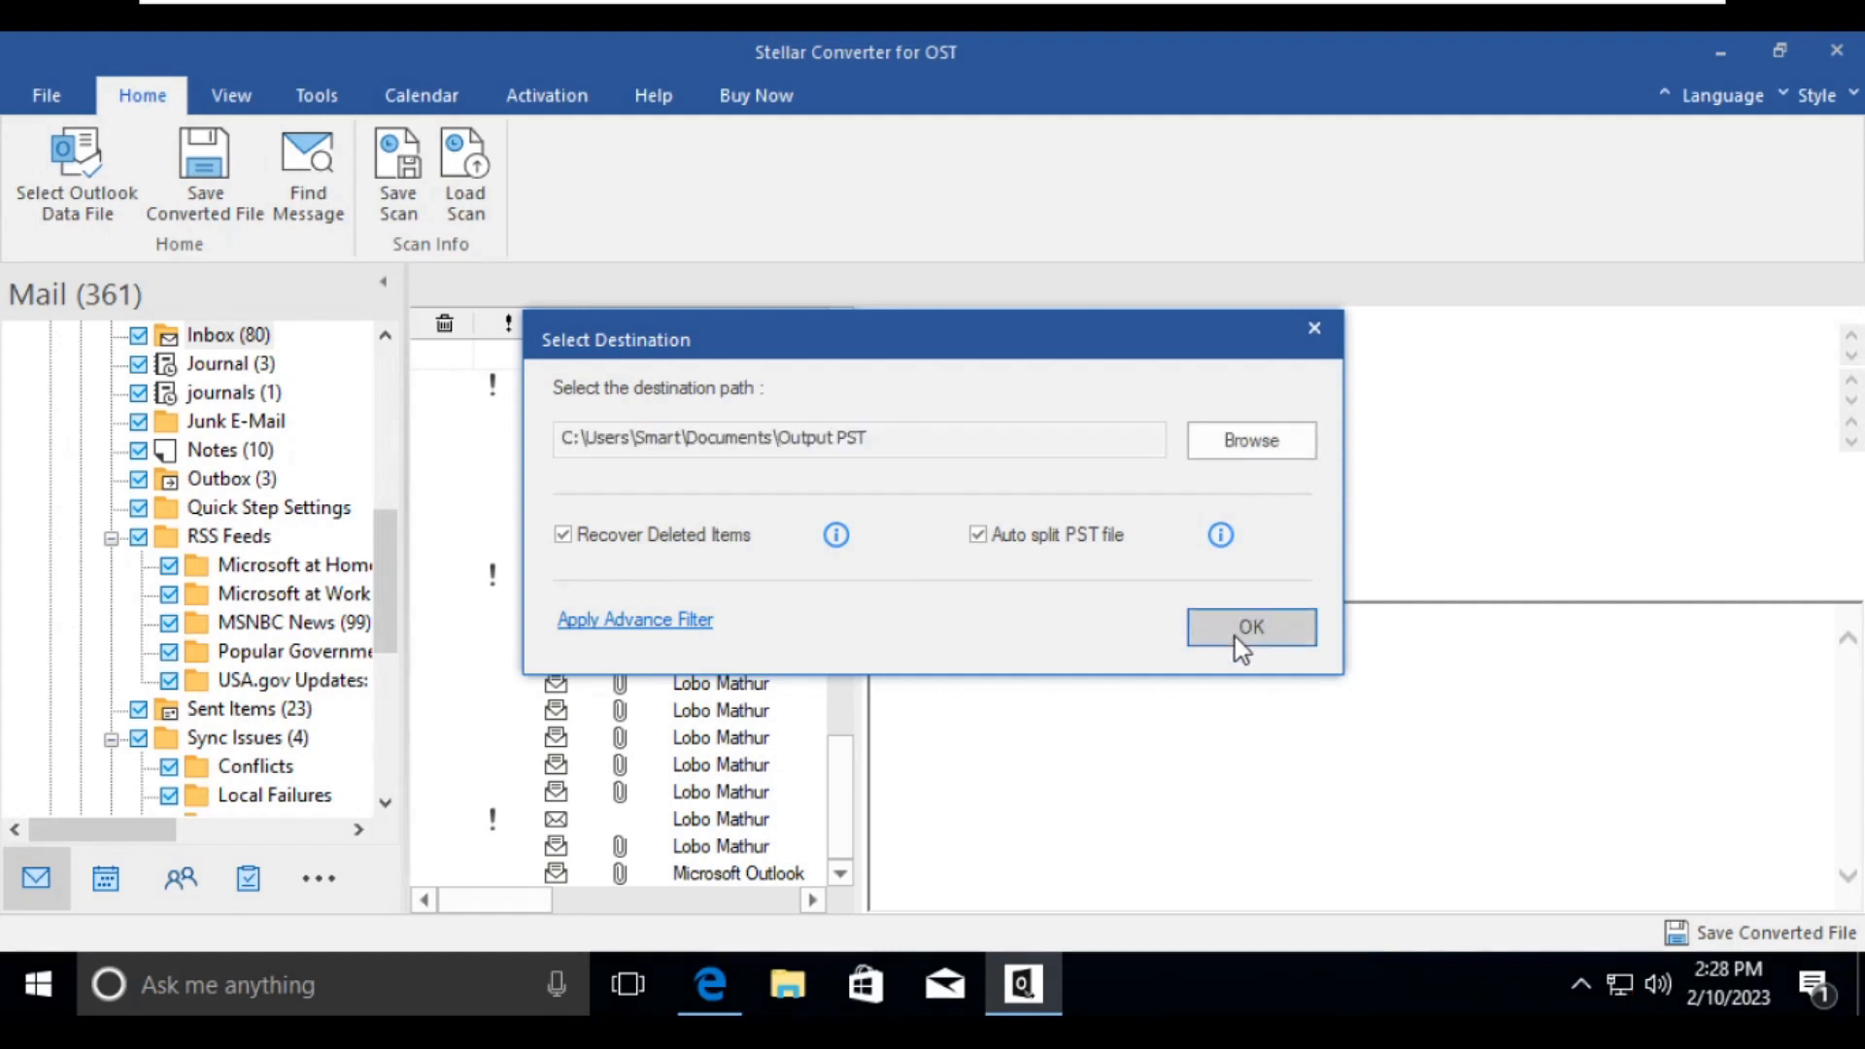
click(1234, 637)
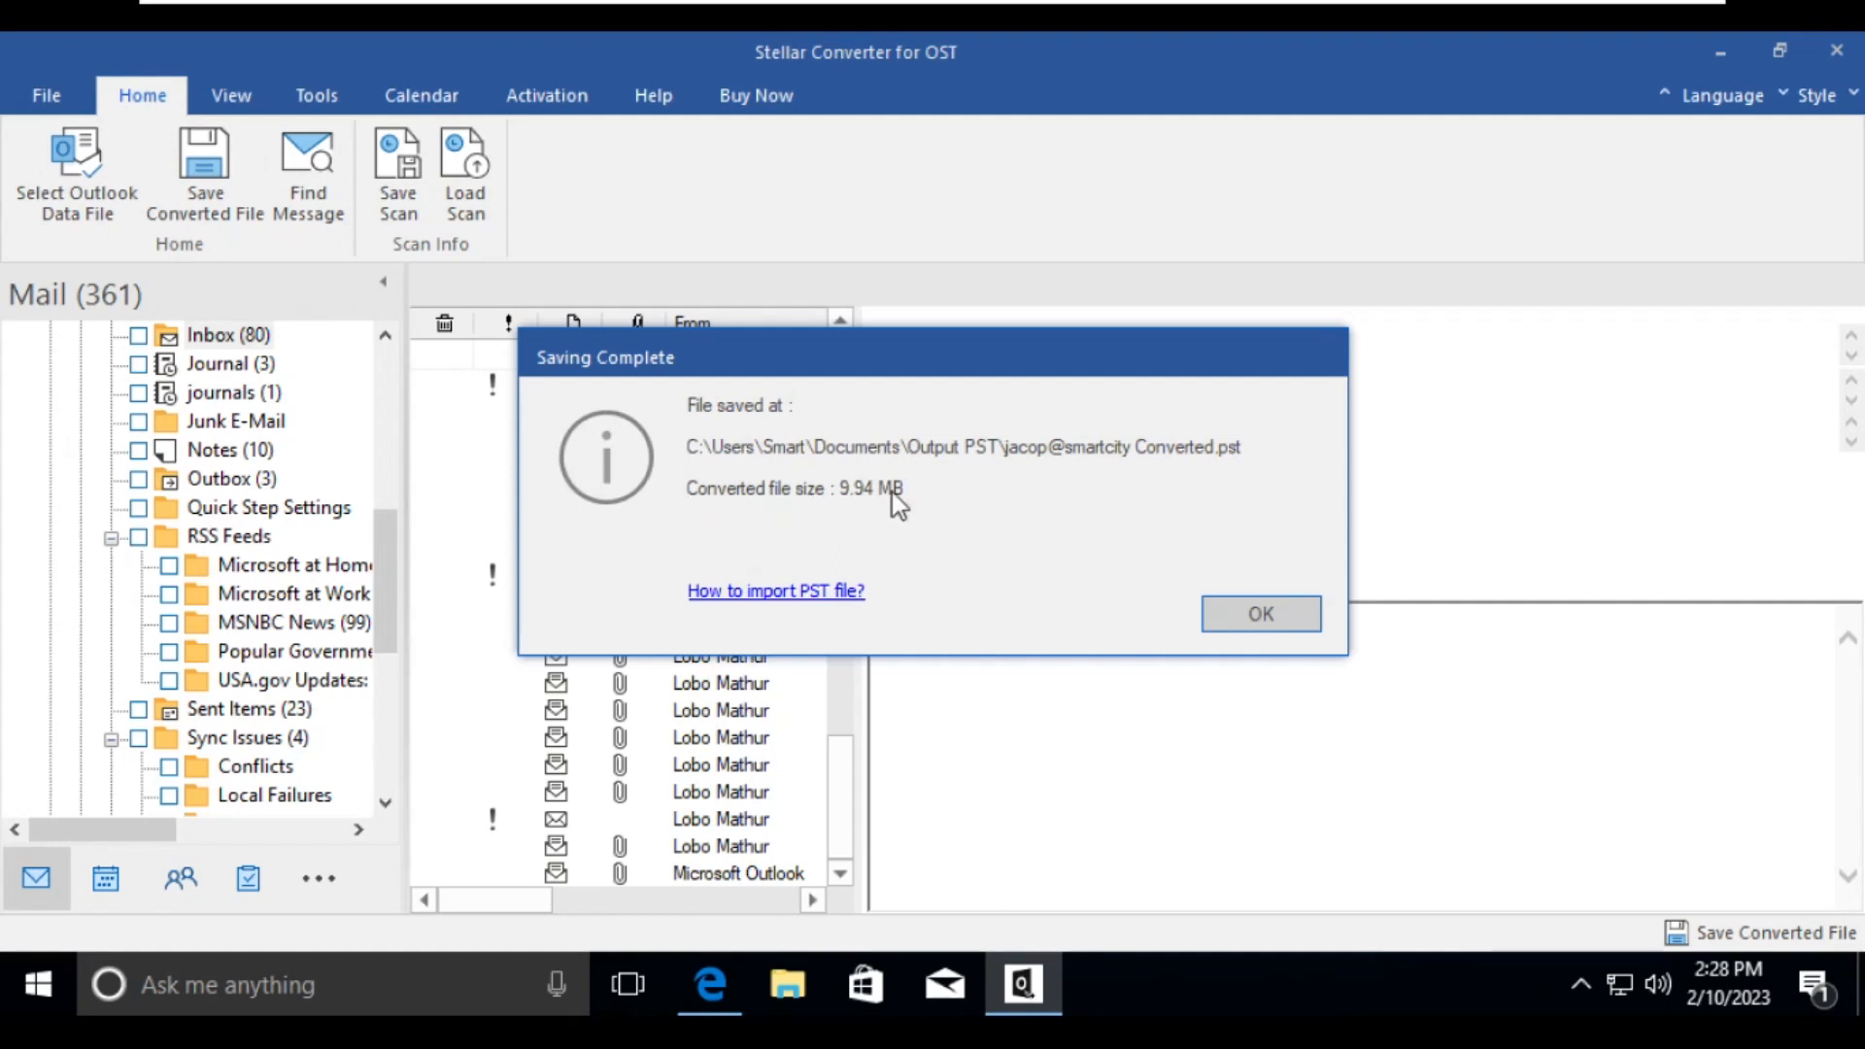
click(1275, 614)
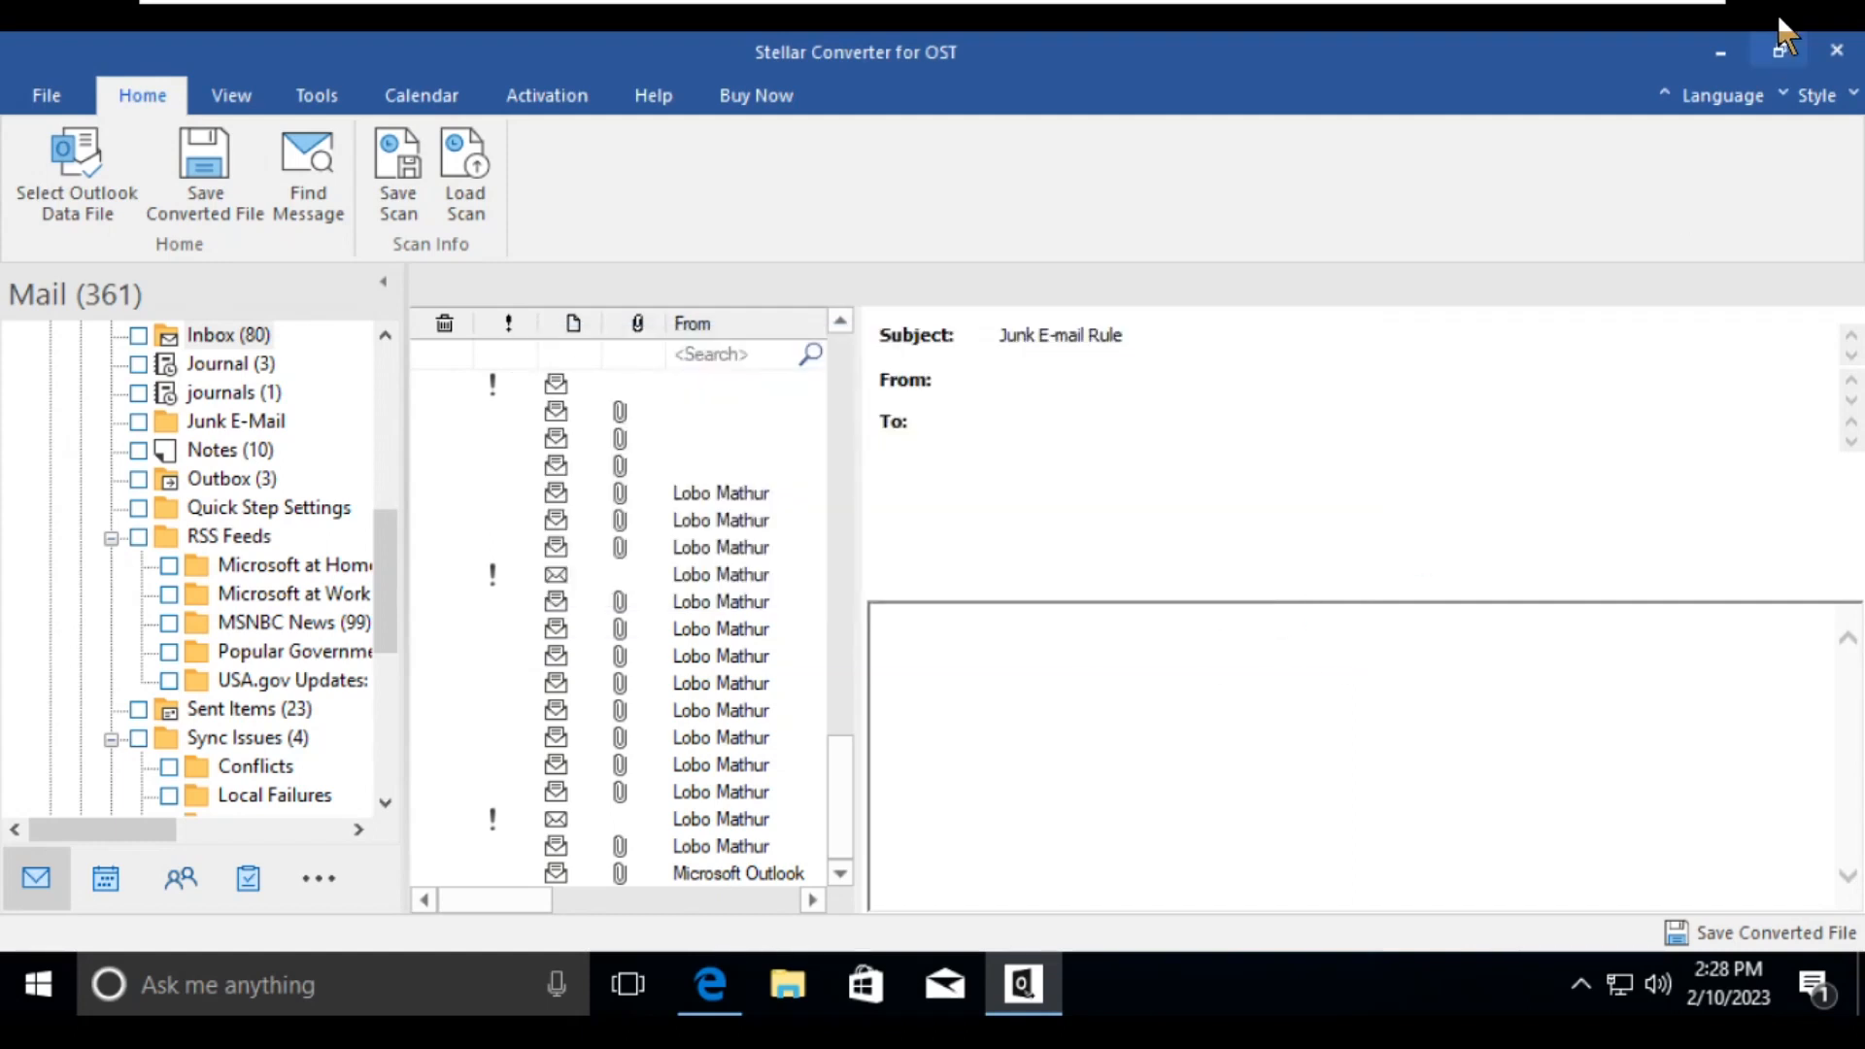
- Exit the converter without saving the scan info and close the browser window that opens
click(1839, 54)
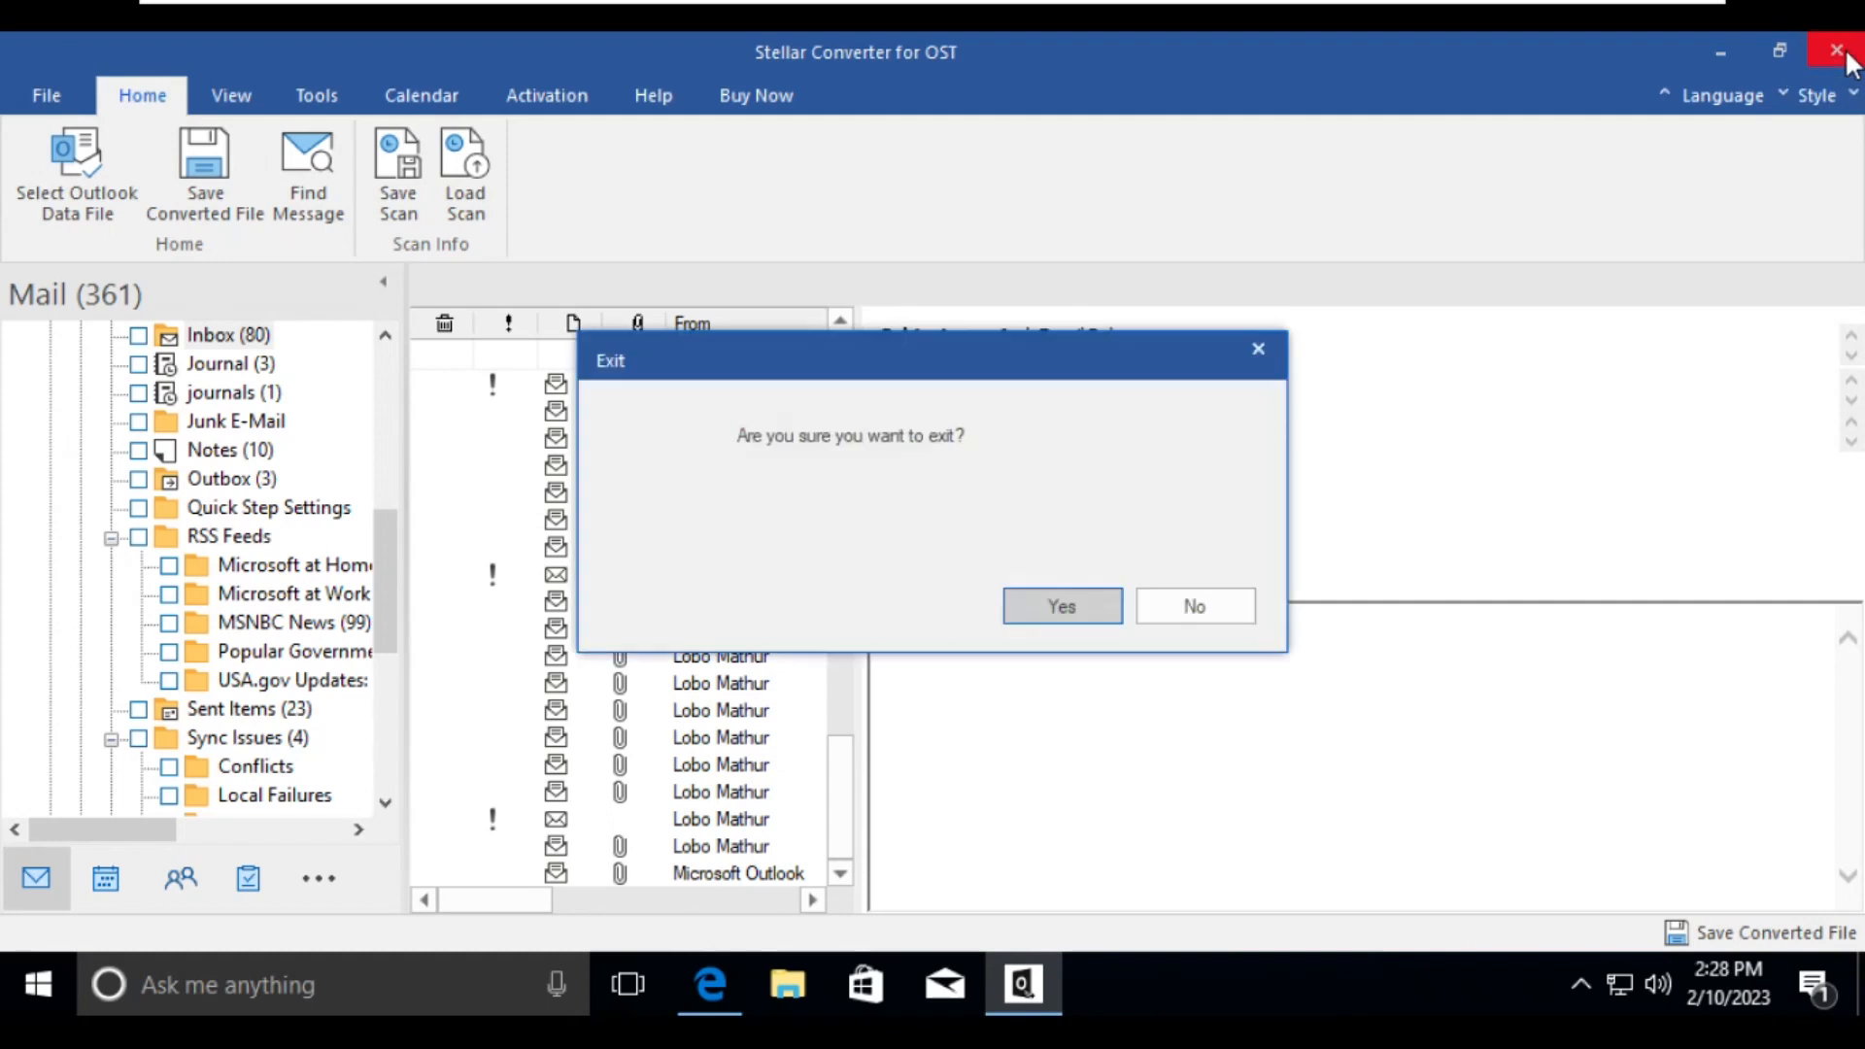
click(1062, 615)
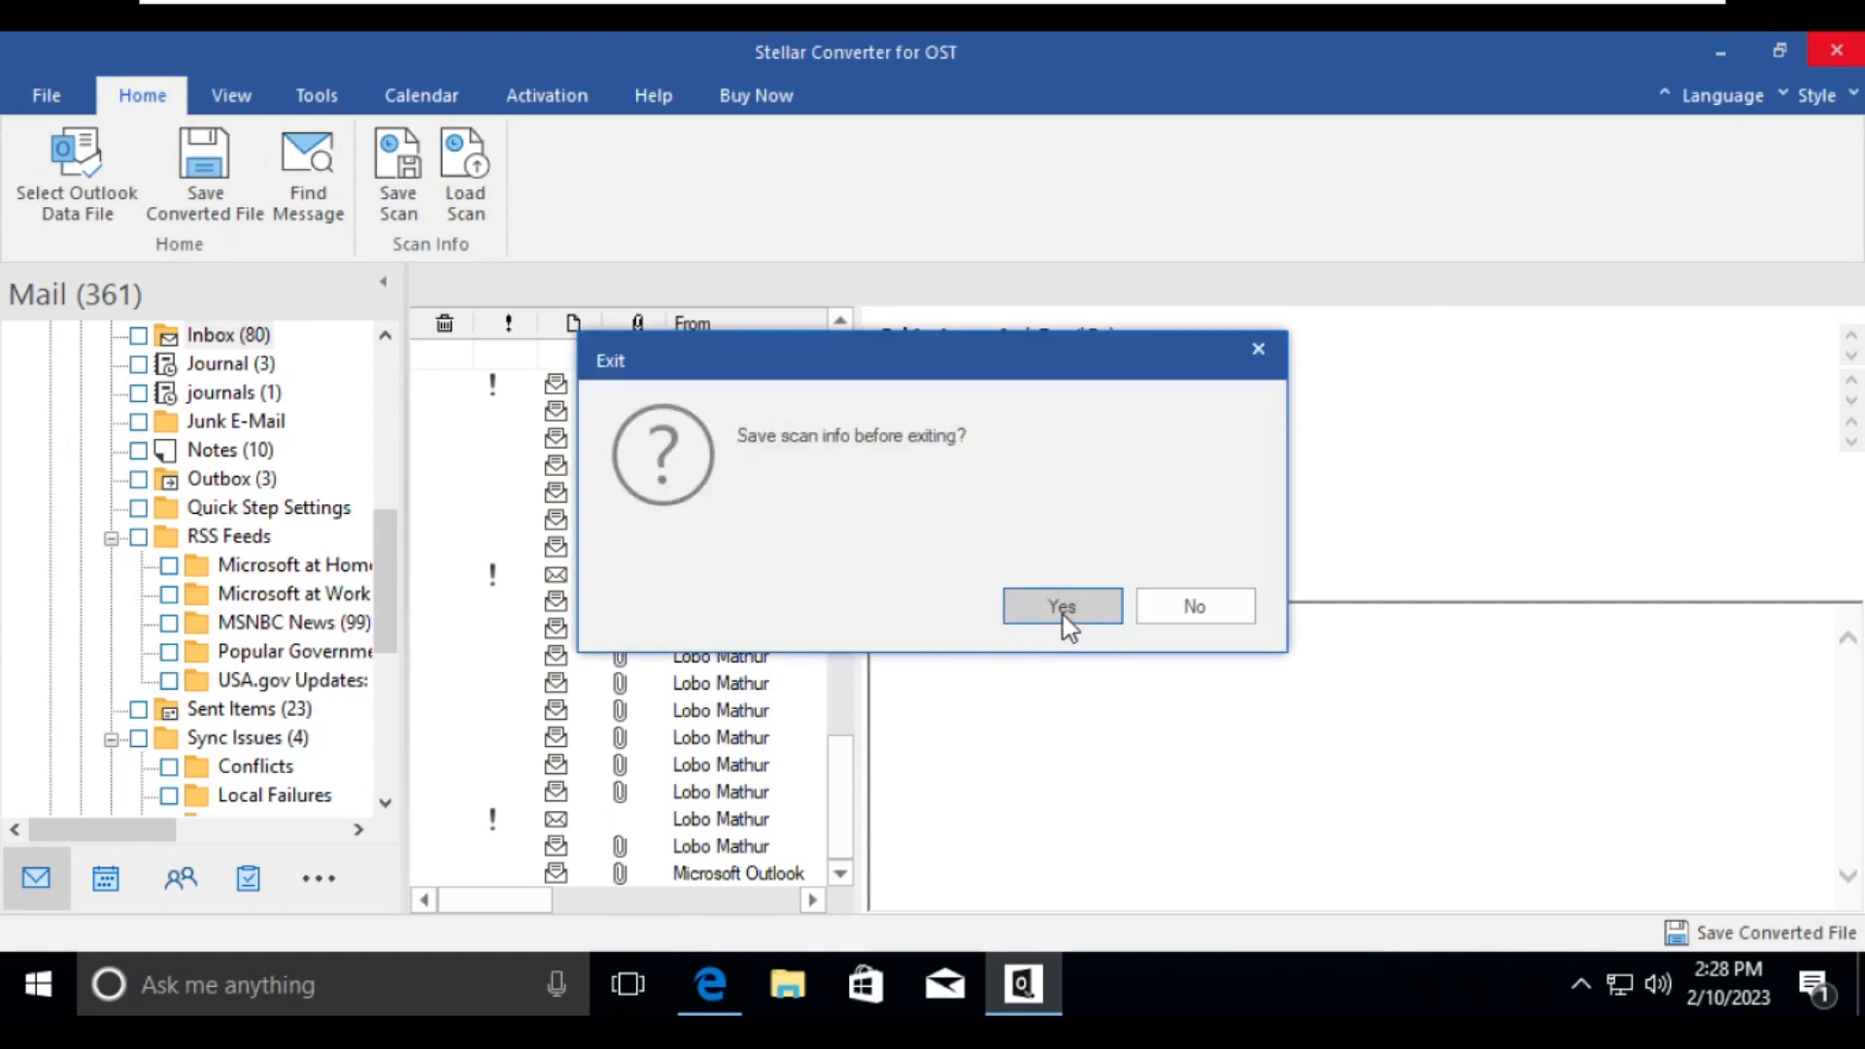
click(1162, 608)
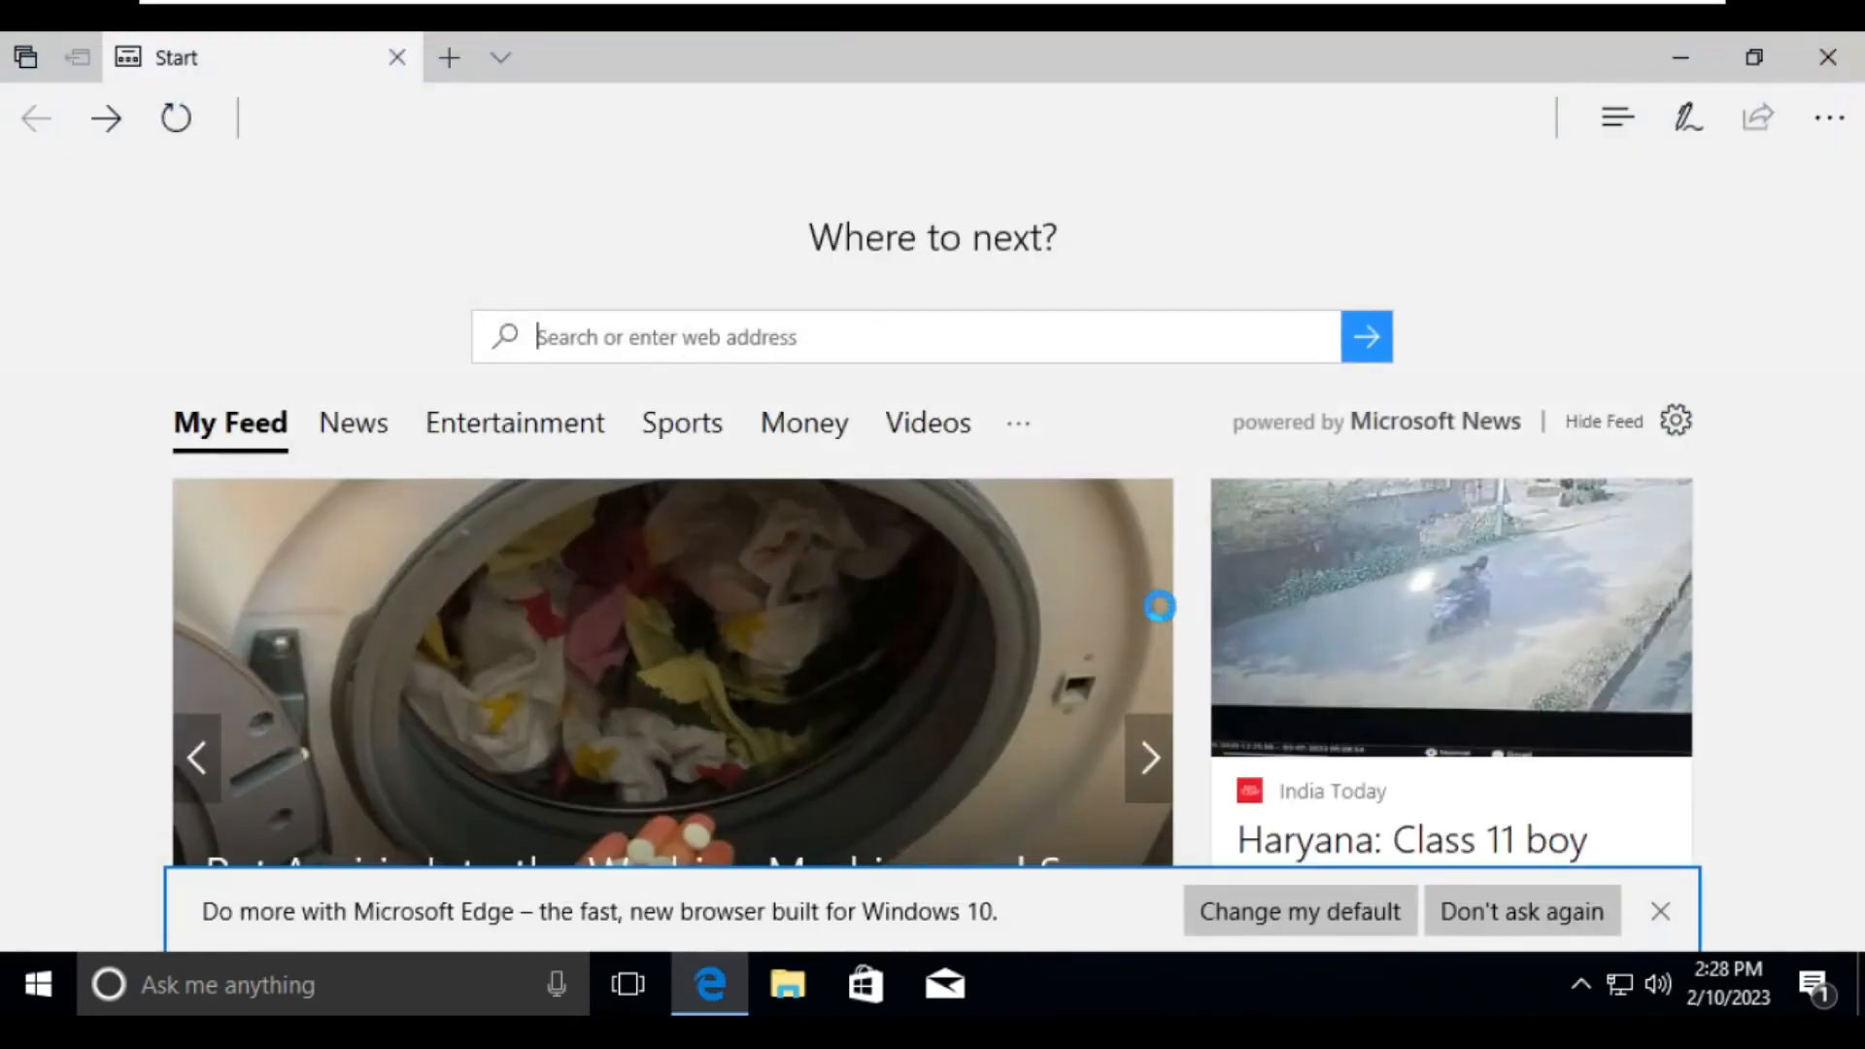
click(1824, 41)
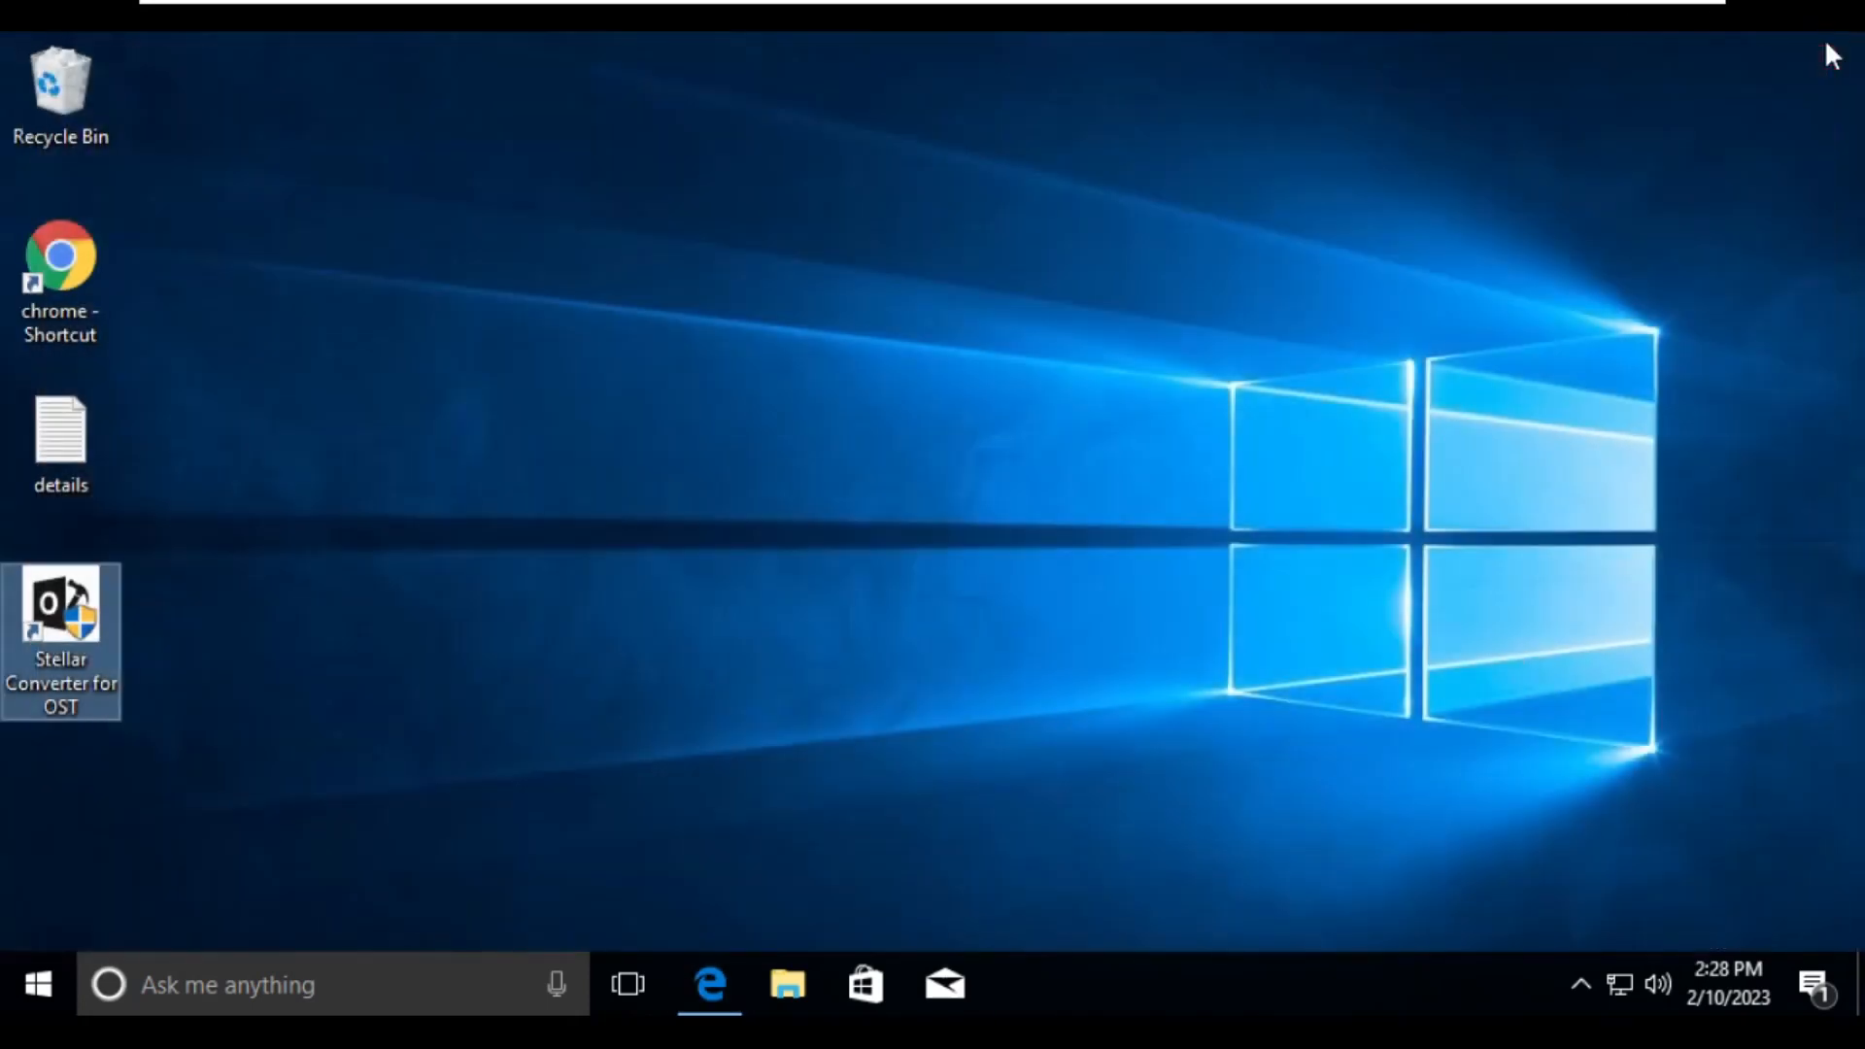
- Switch to File Explorer and open the Output PST folder inside Documents
click(938, 447)
click(803, 975)
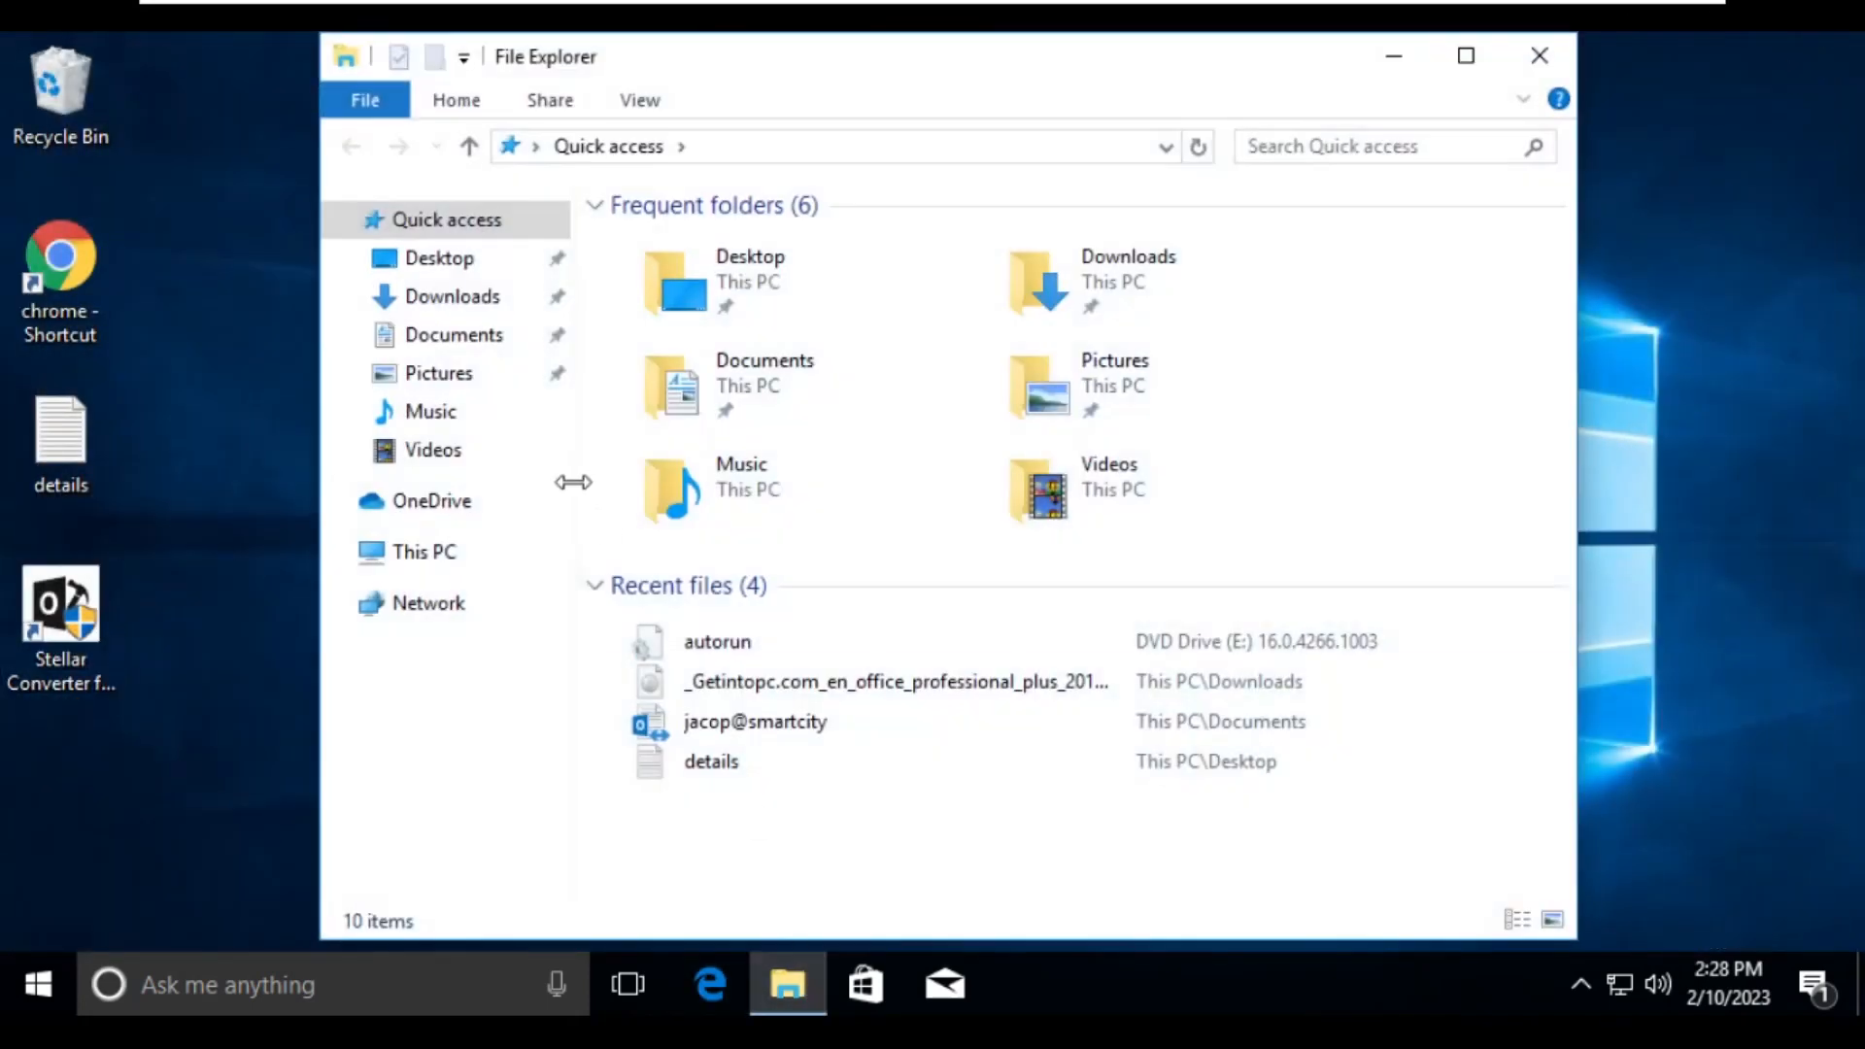
click(445, 340)
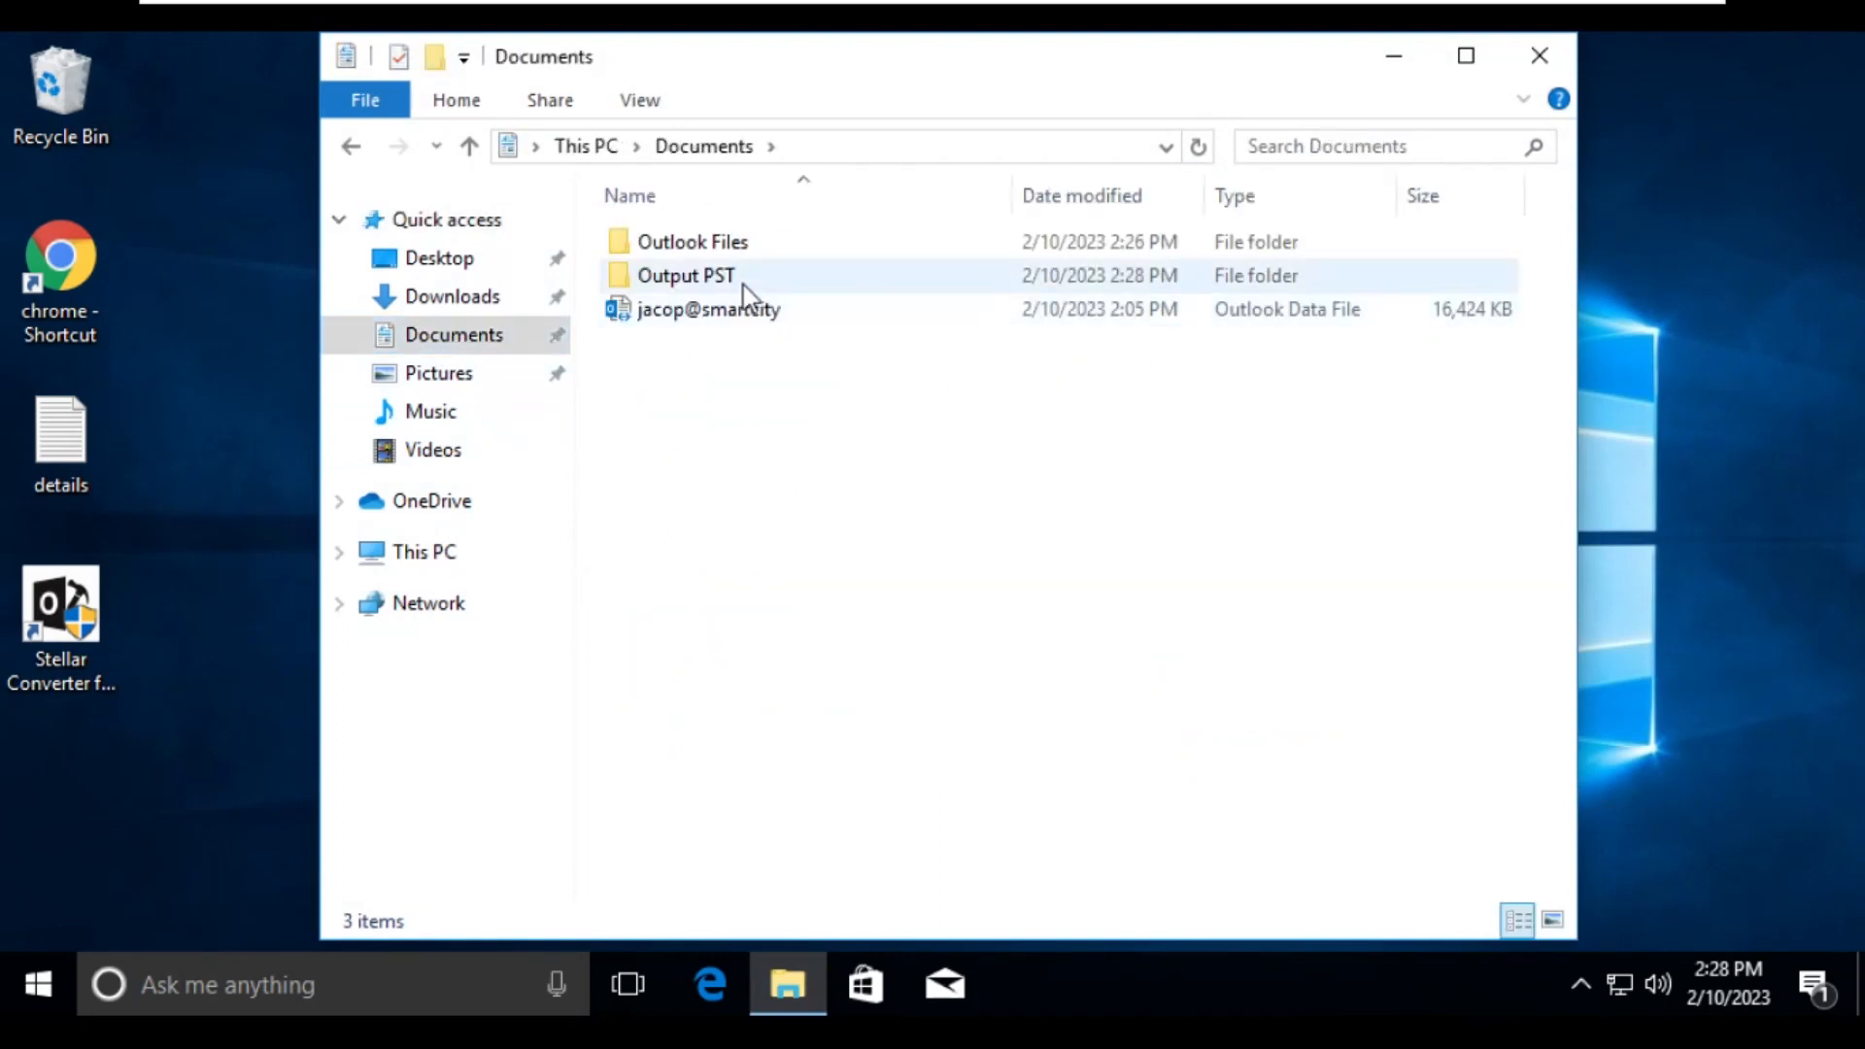
double_click(733, 280)
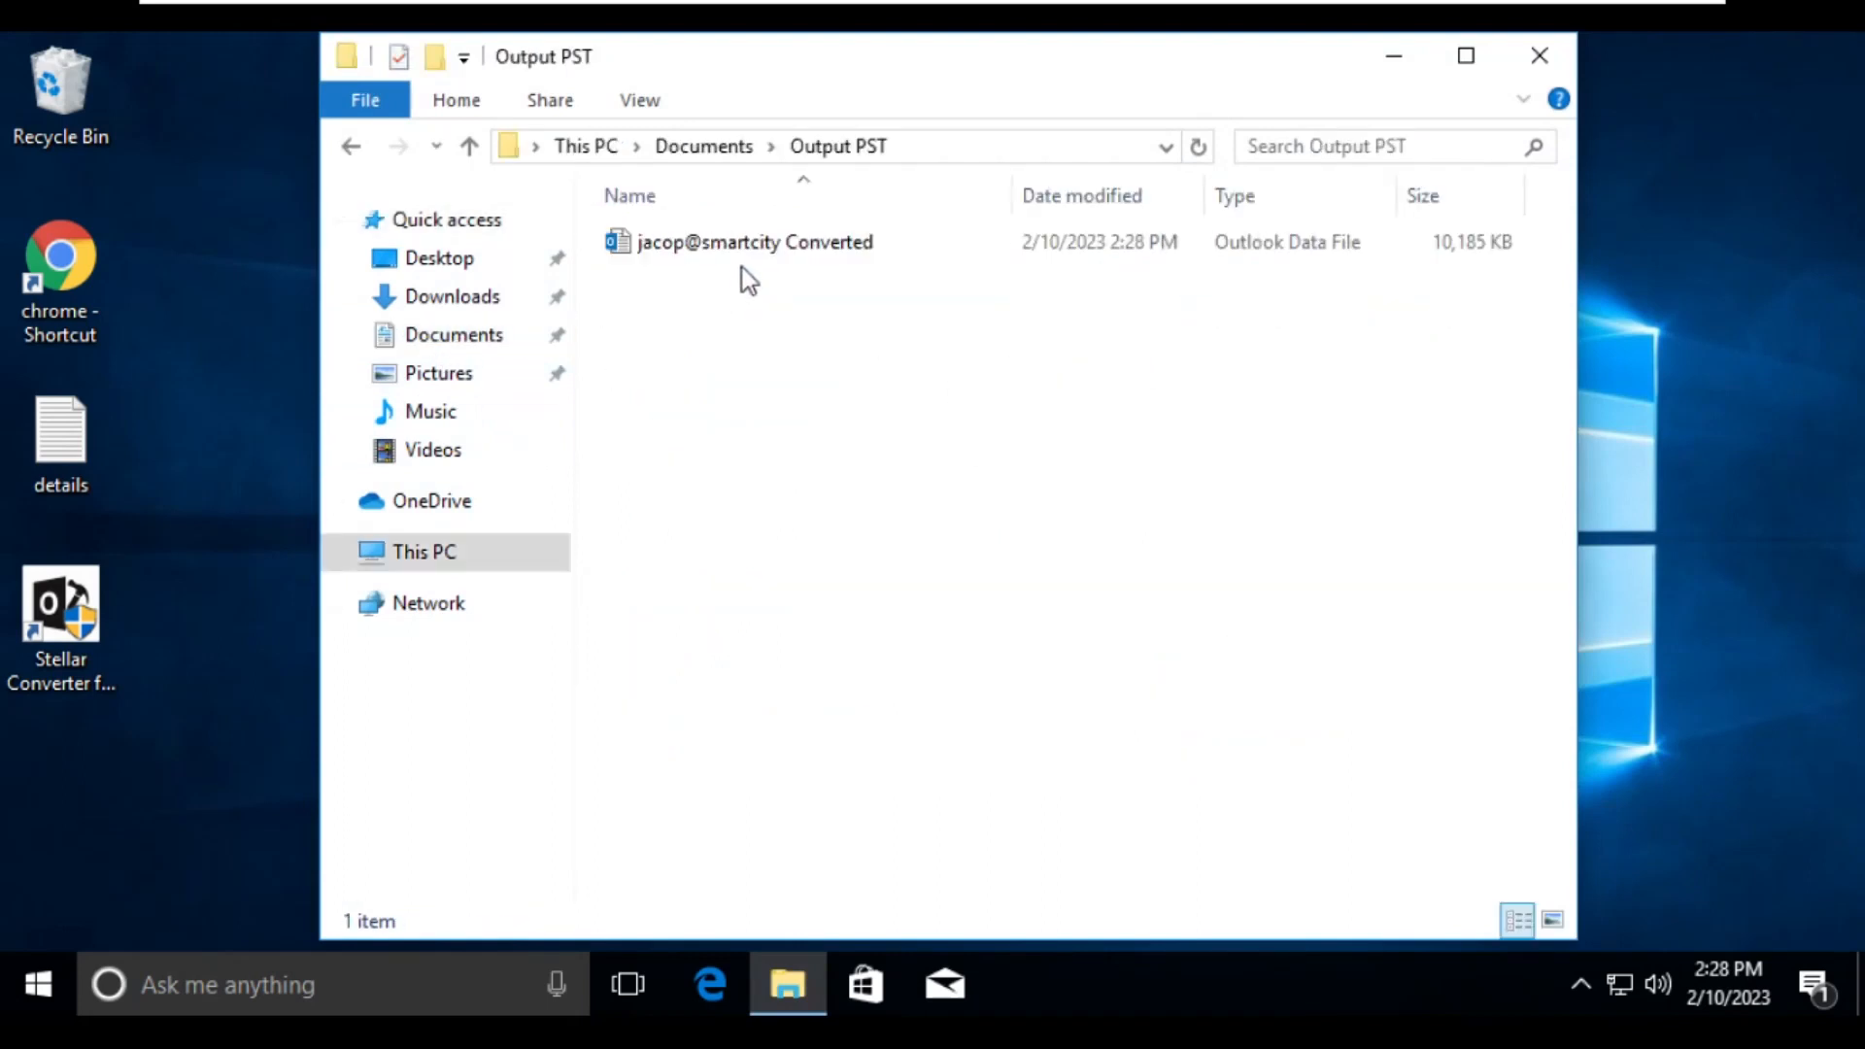
- Check the general and detailed properties of the converted PST file, and close the properties and folder windows
click(794, 244)
right_click(795, 245)
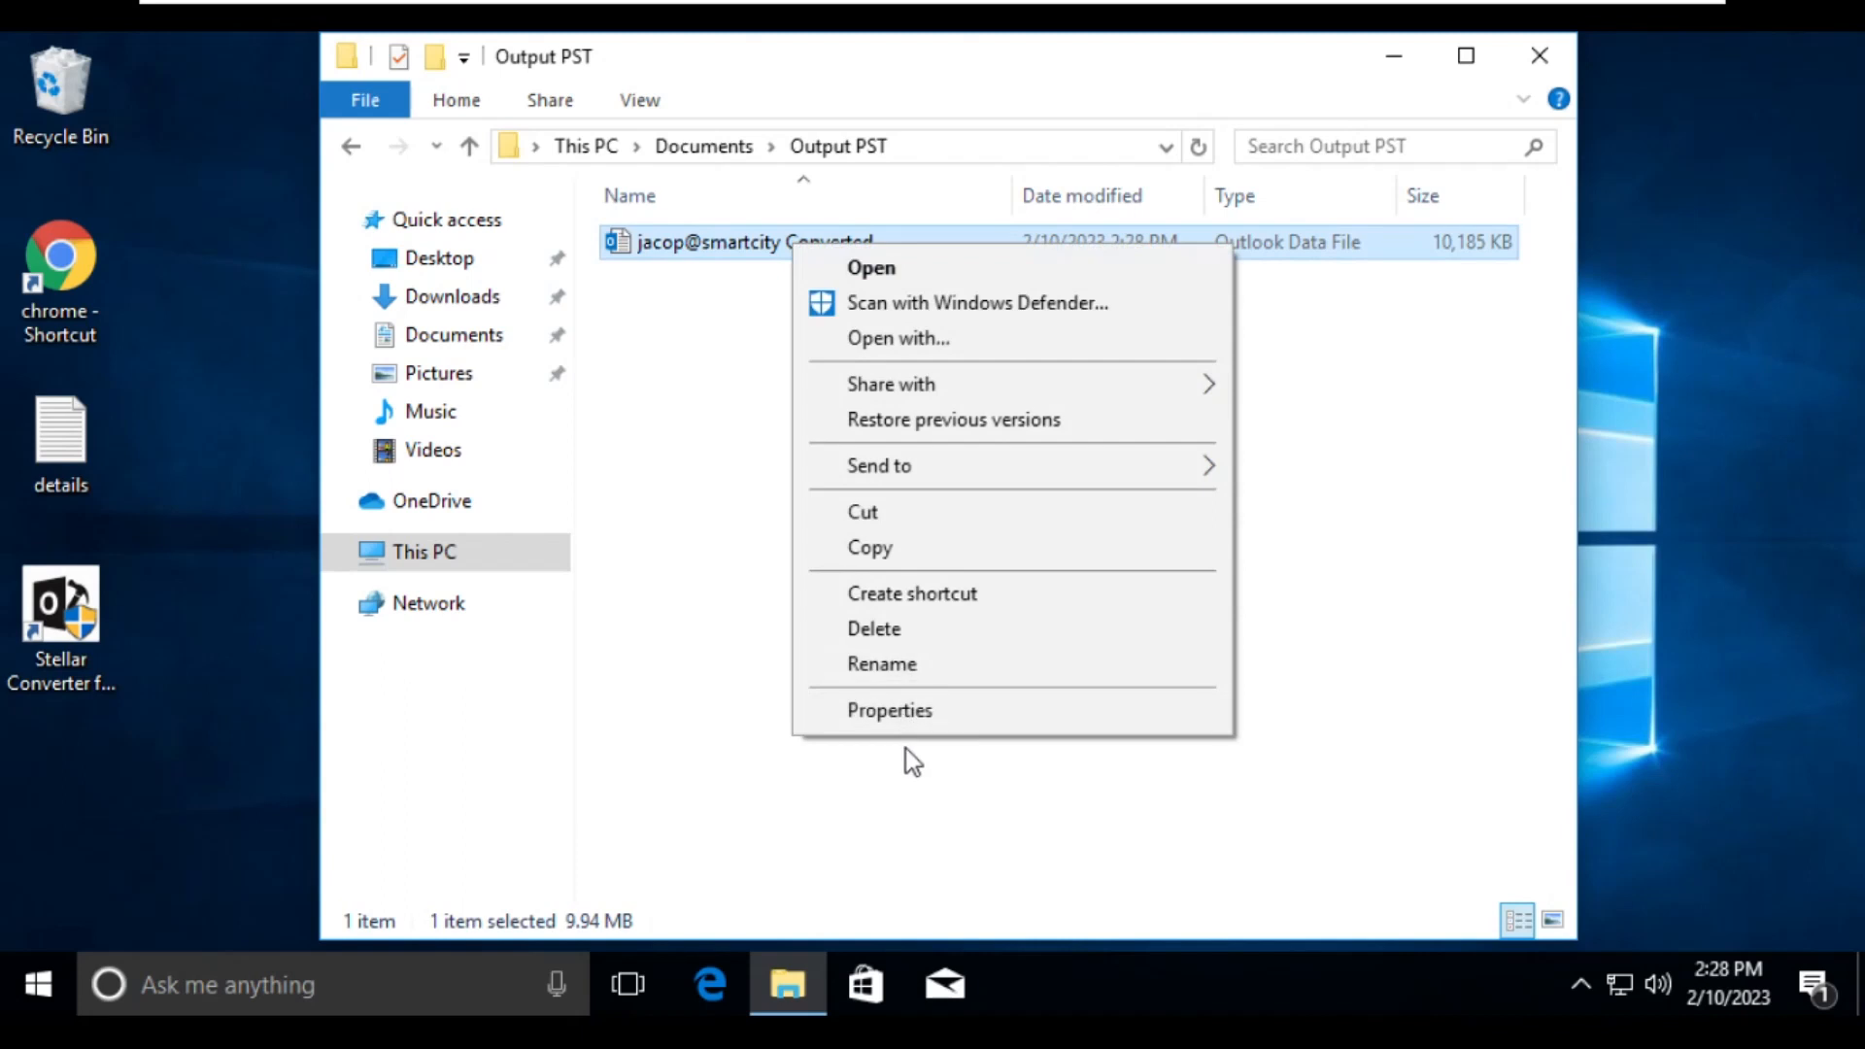
click(911, 720)
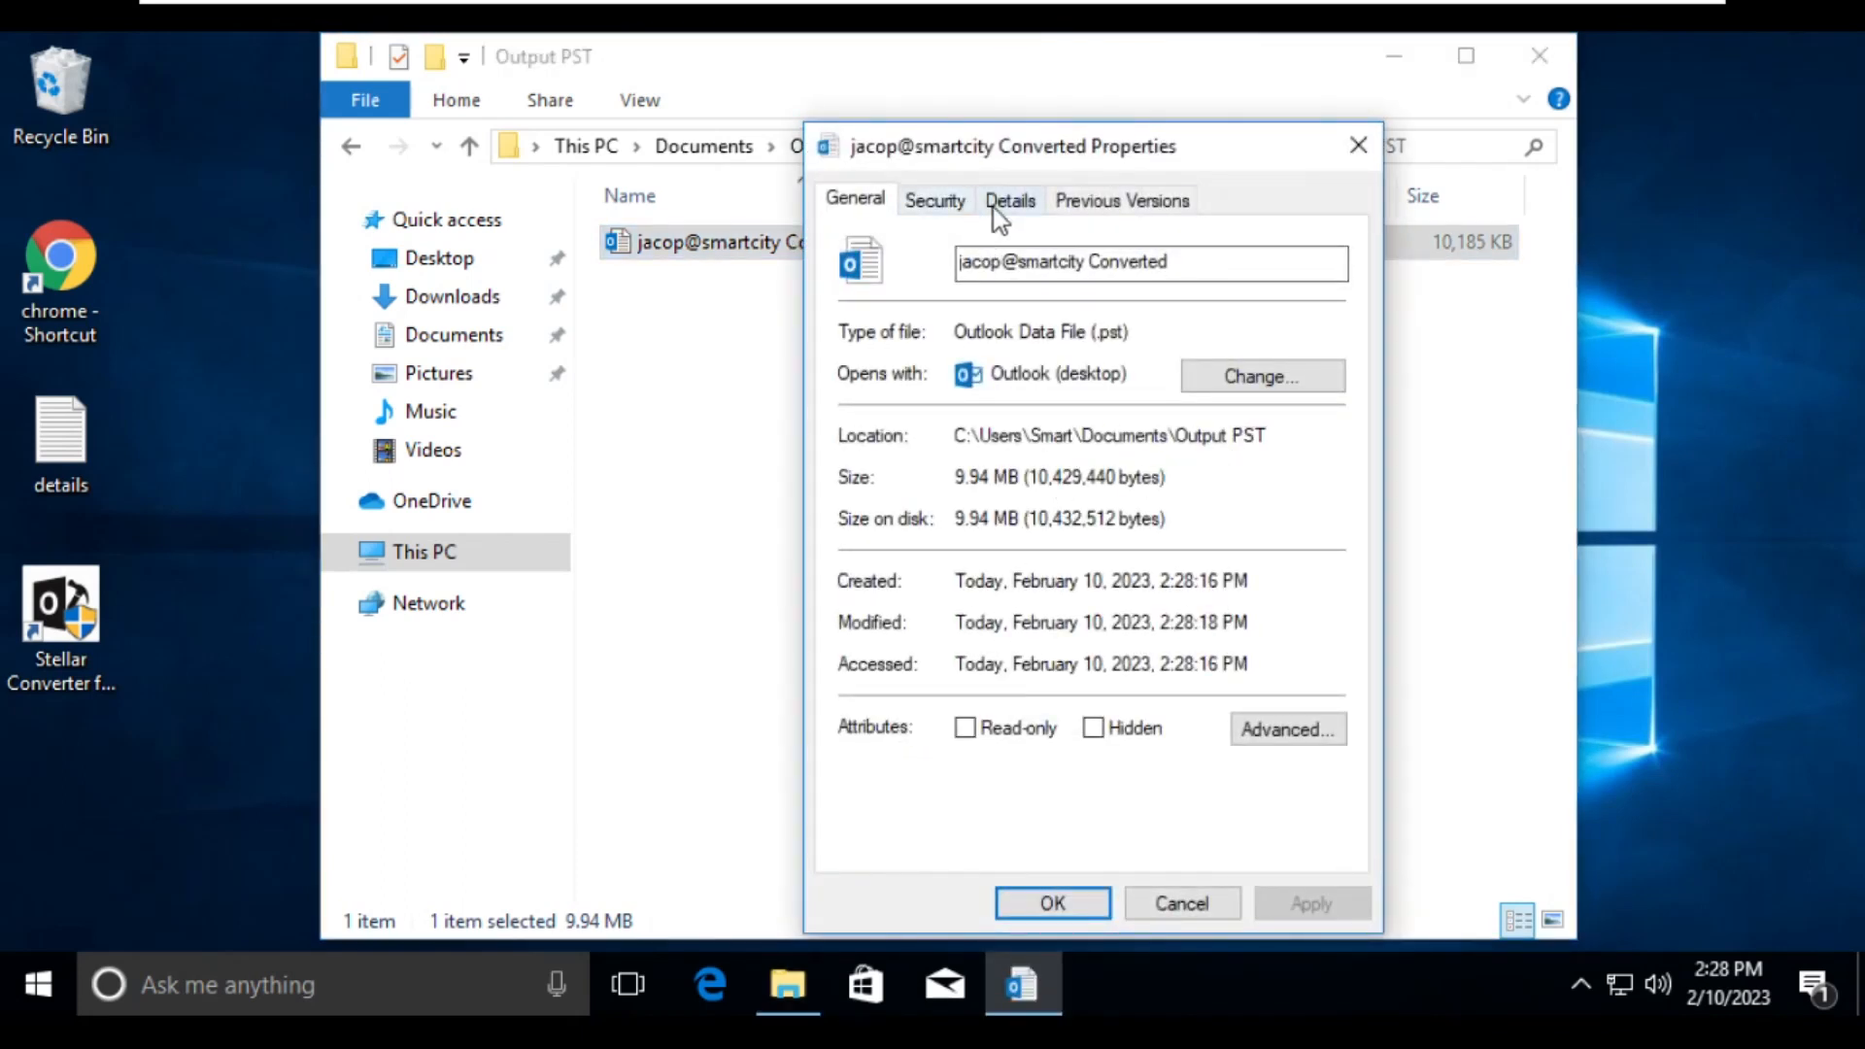
drag(1089, 333, 1146, 332)
click(1139, 332)
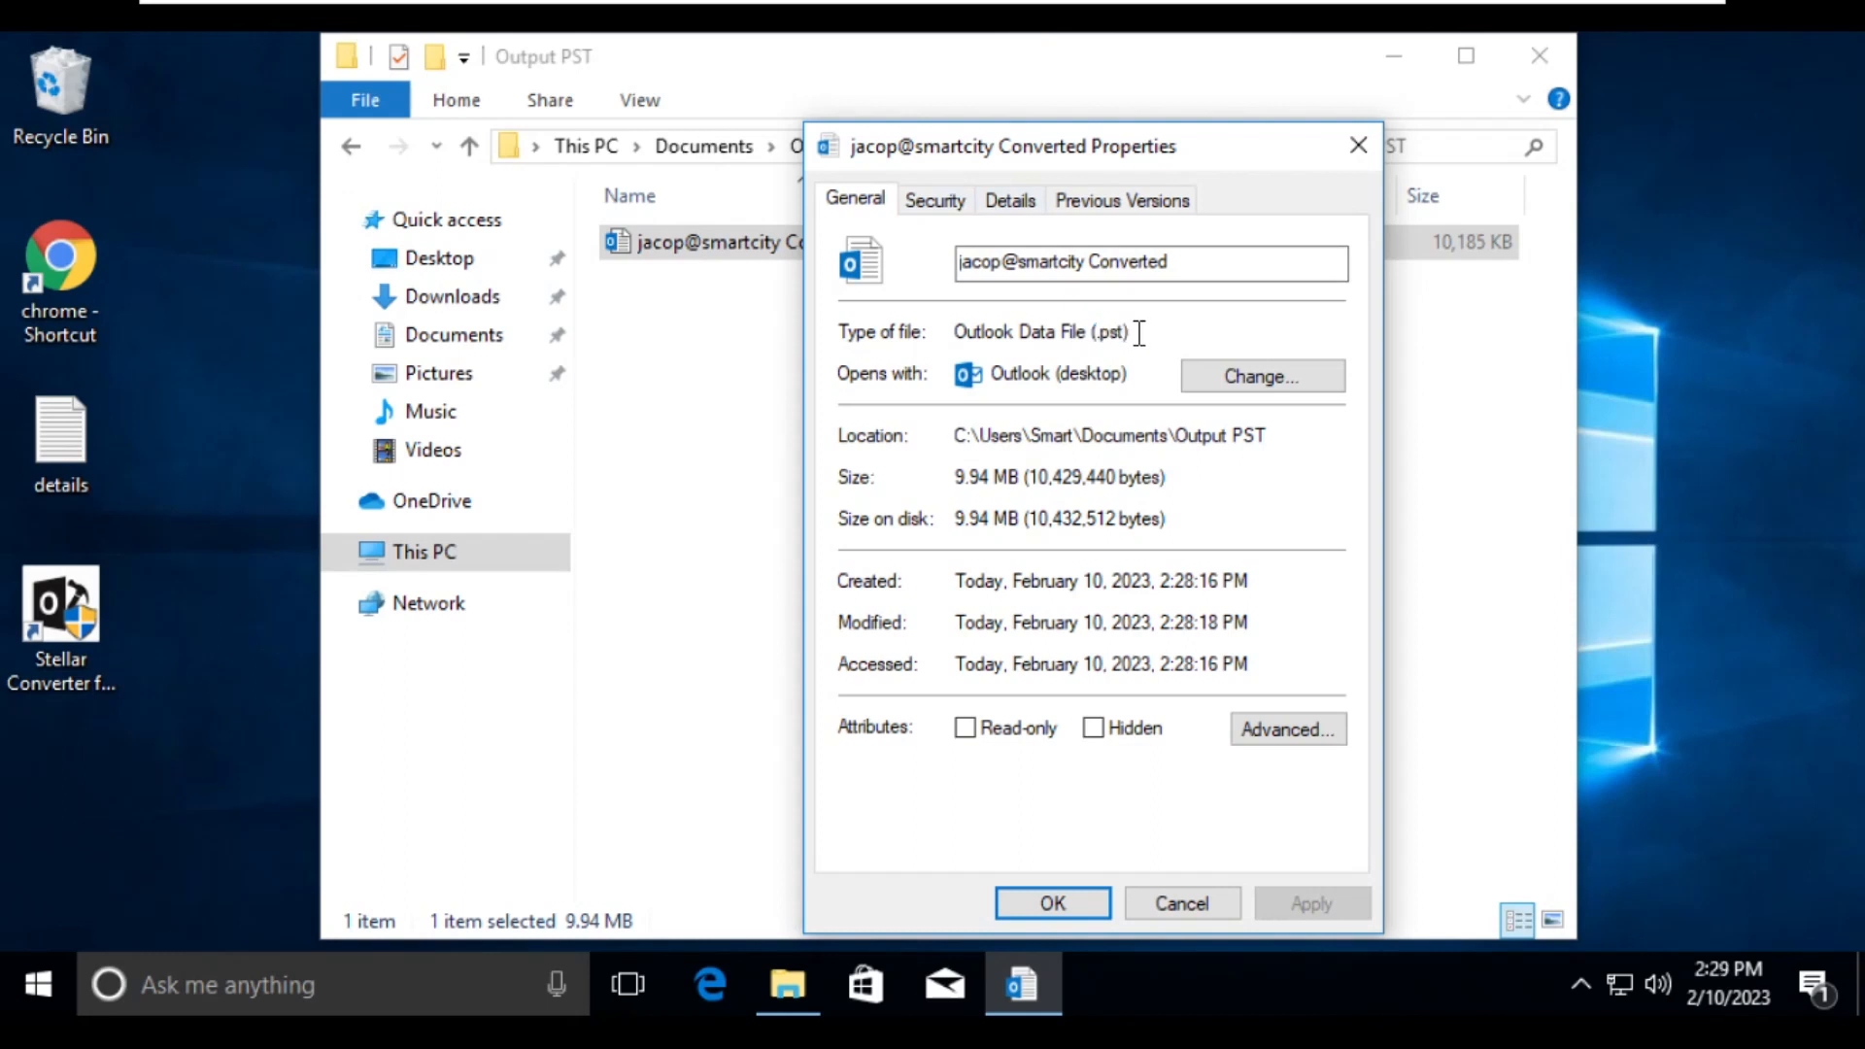
click(1015, 198)
click(1232, 329)
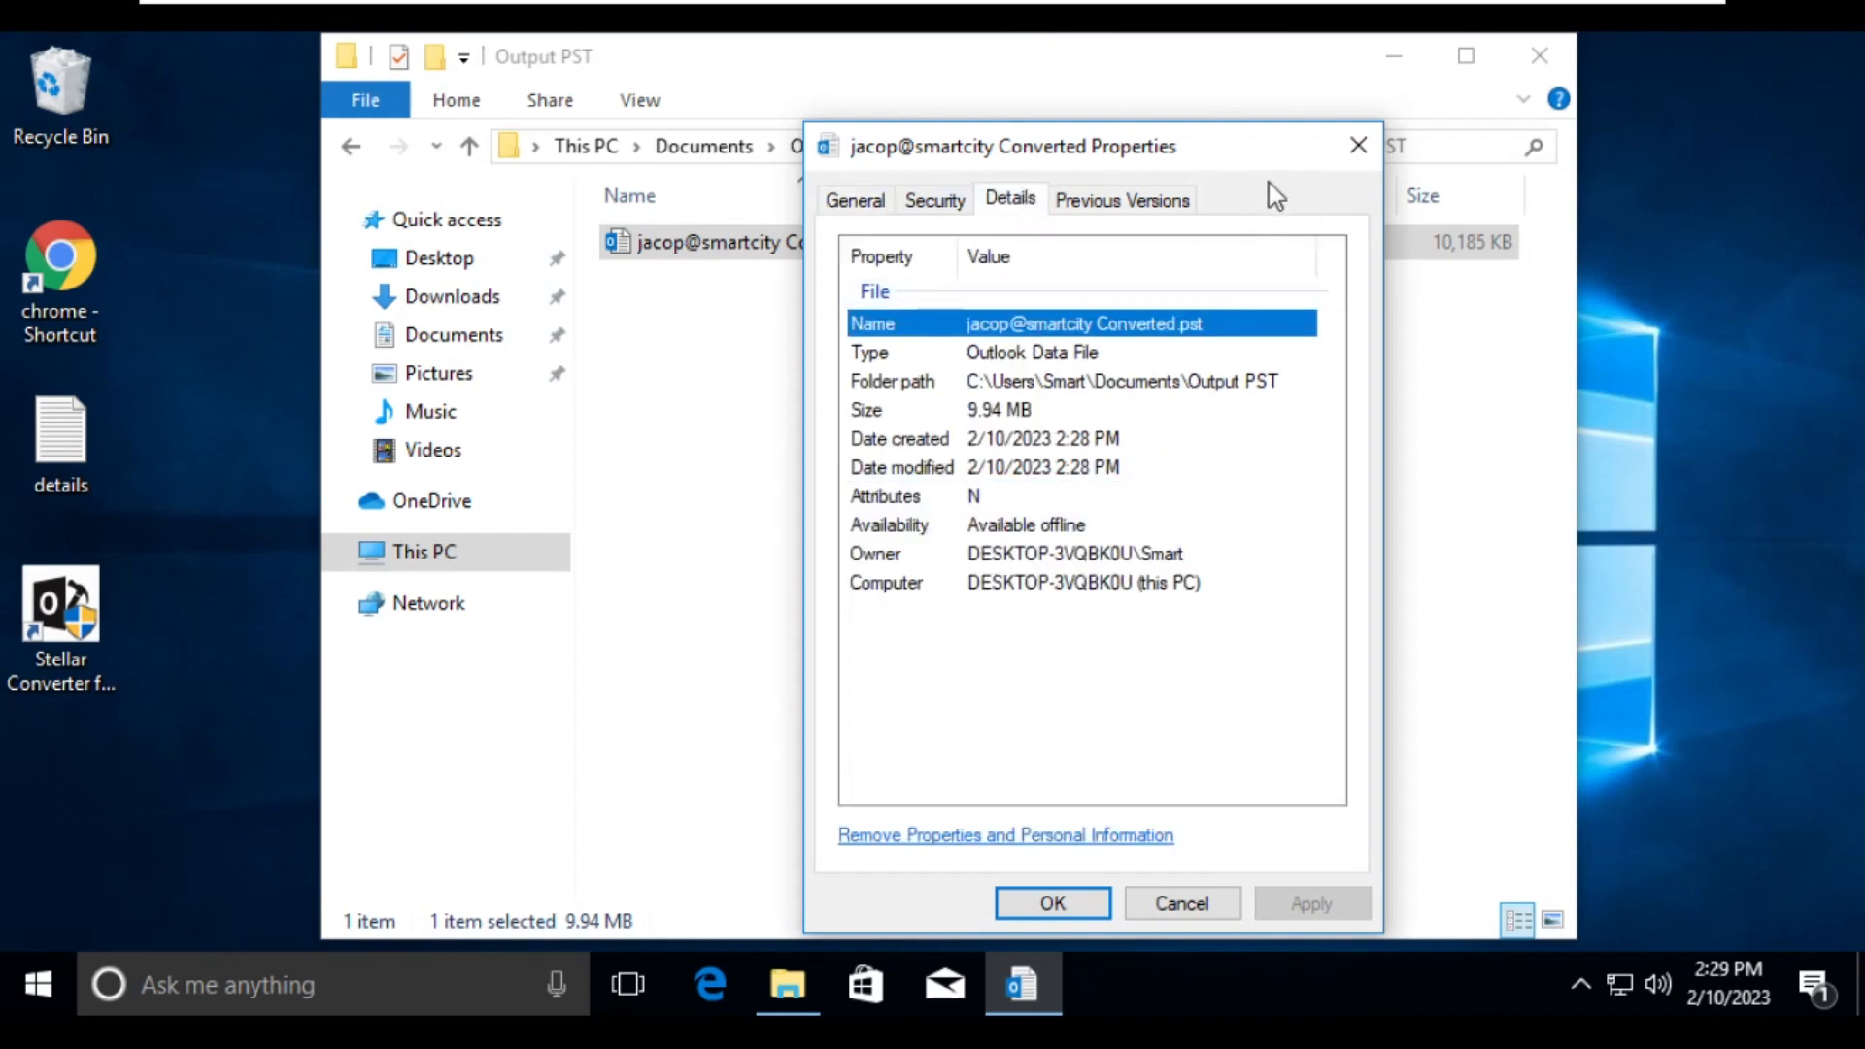
click(1356, 148)
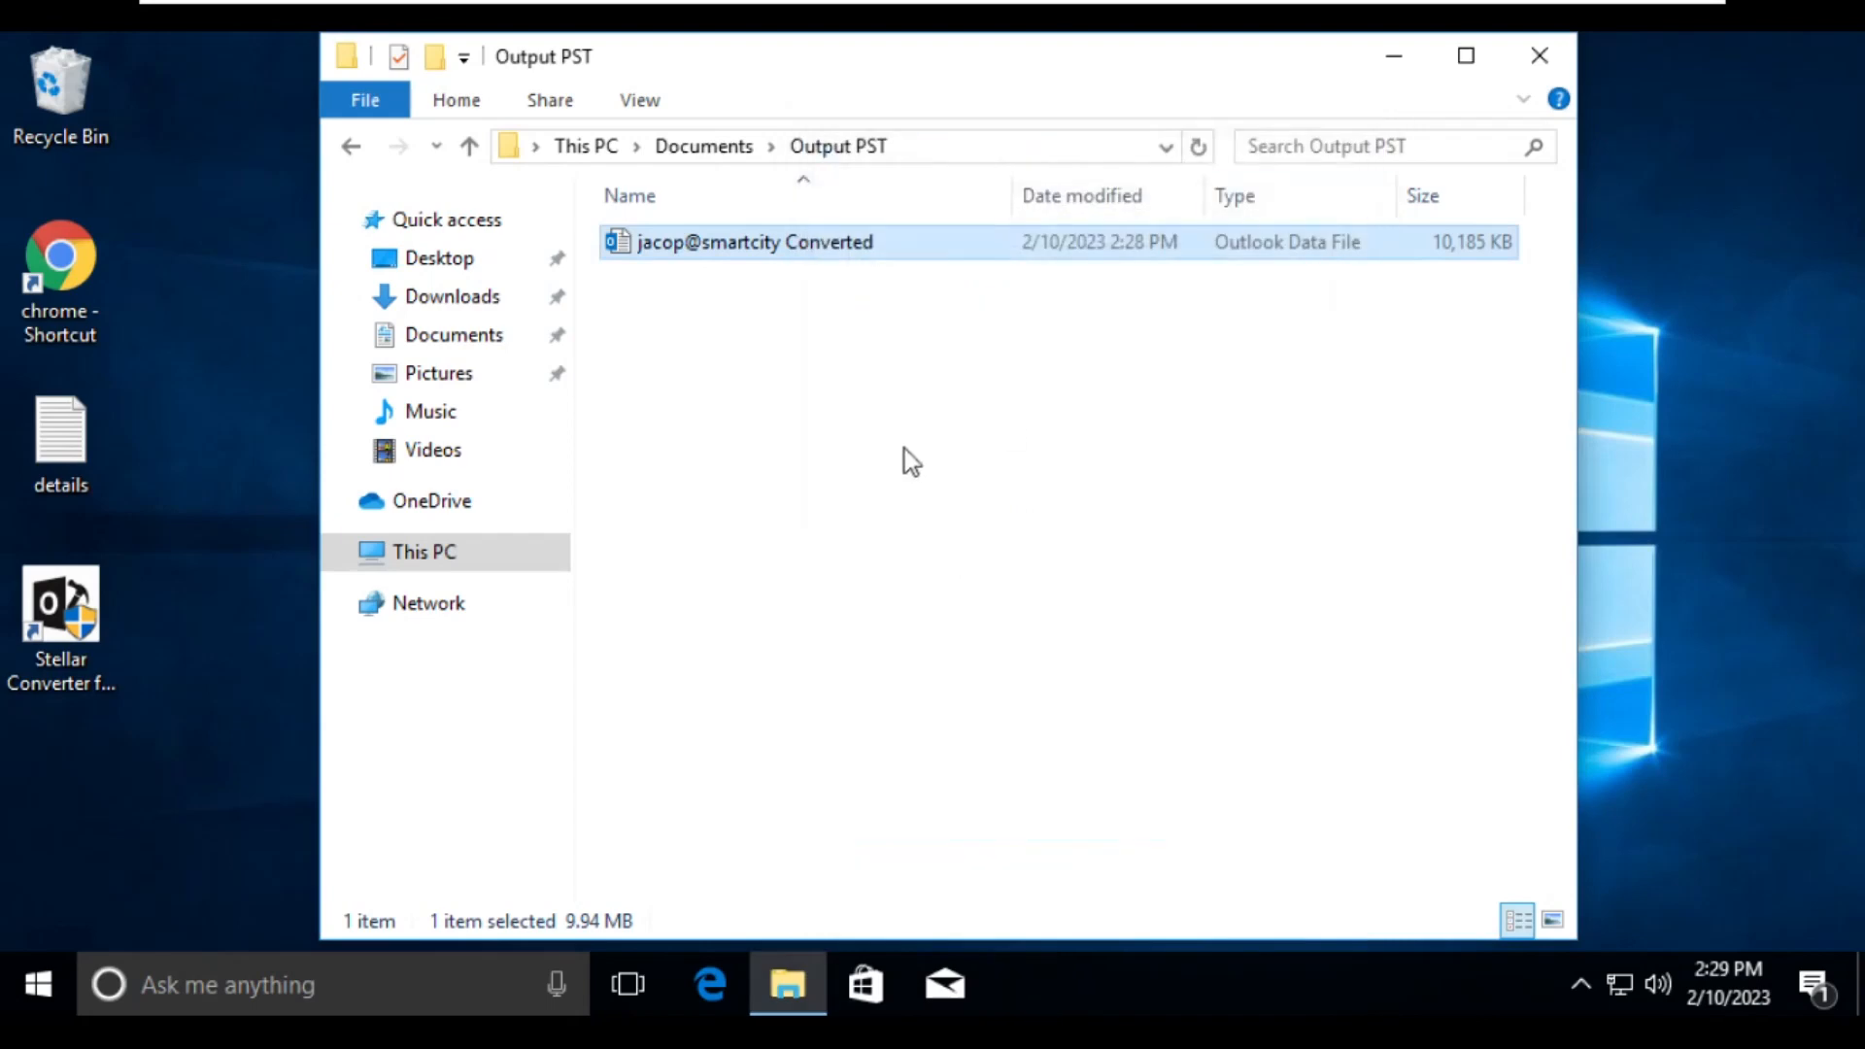
click(1546, 54)
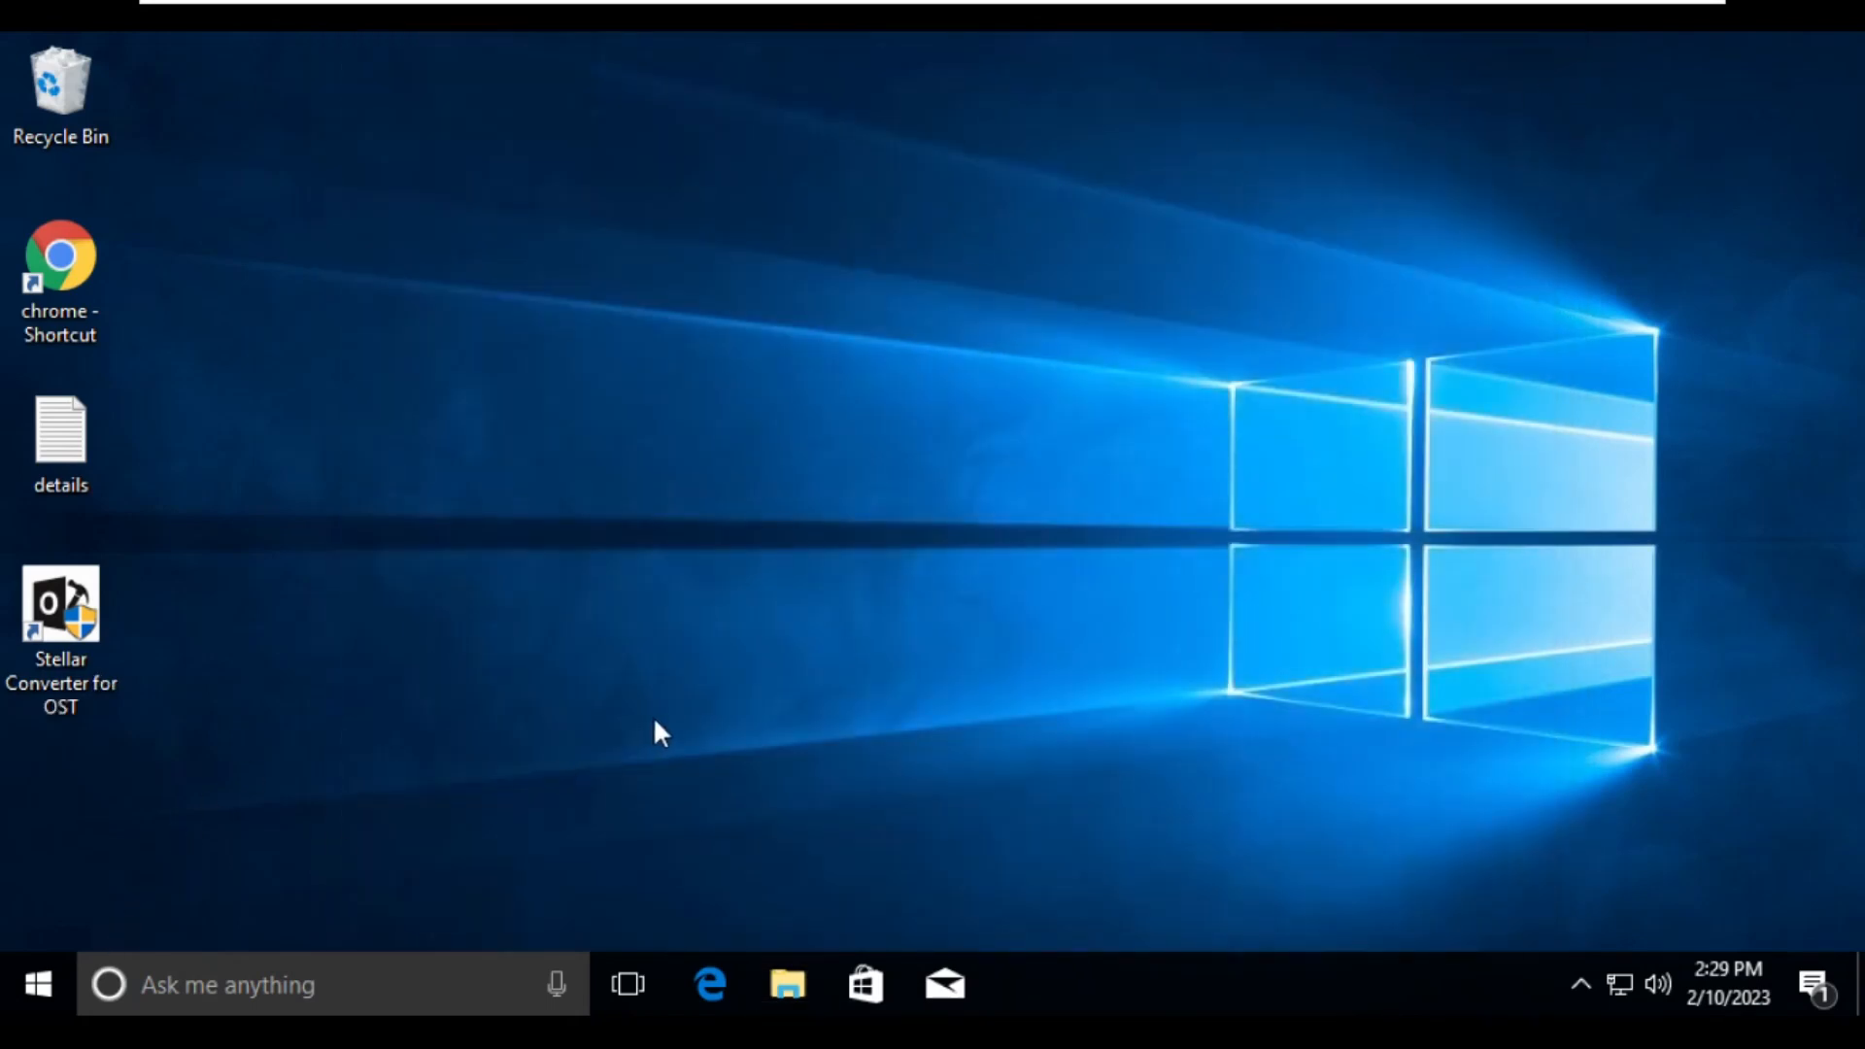
- Switch to Outlook 2016, maximize its window, and dismiss the product key prompt and activation notice
key(super)
text(out)
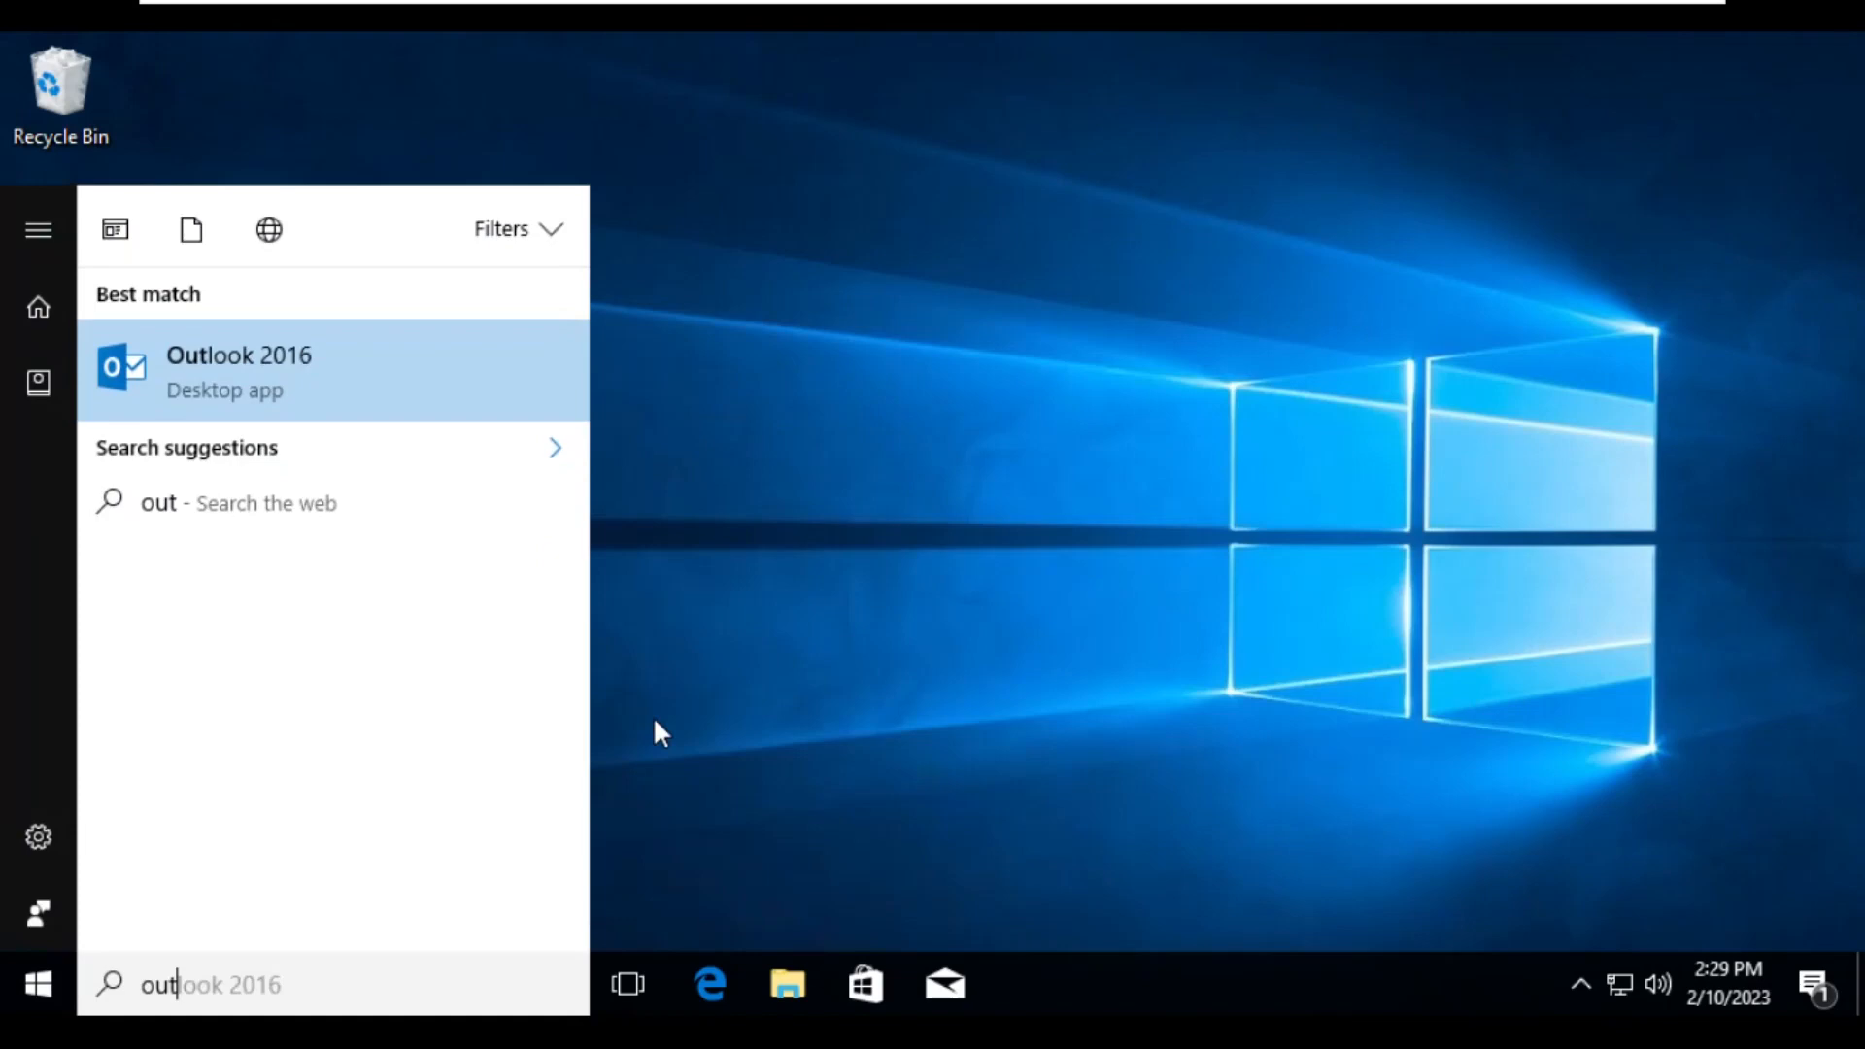
key(Return)
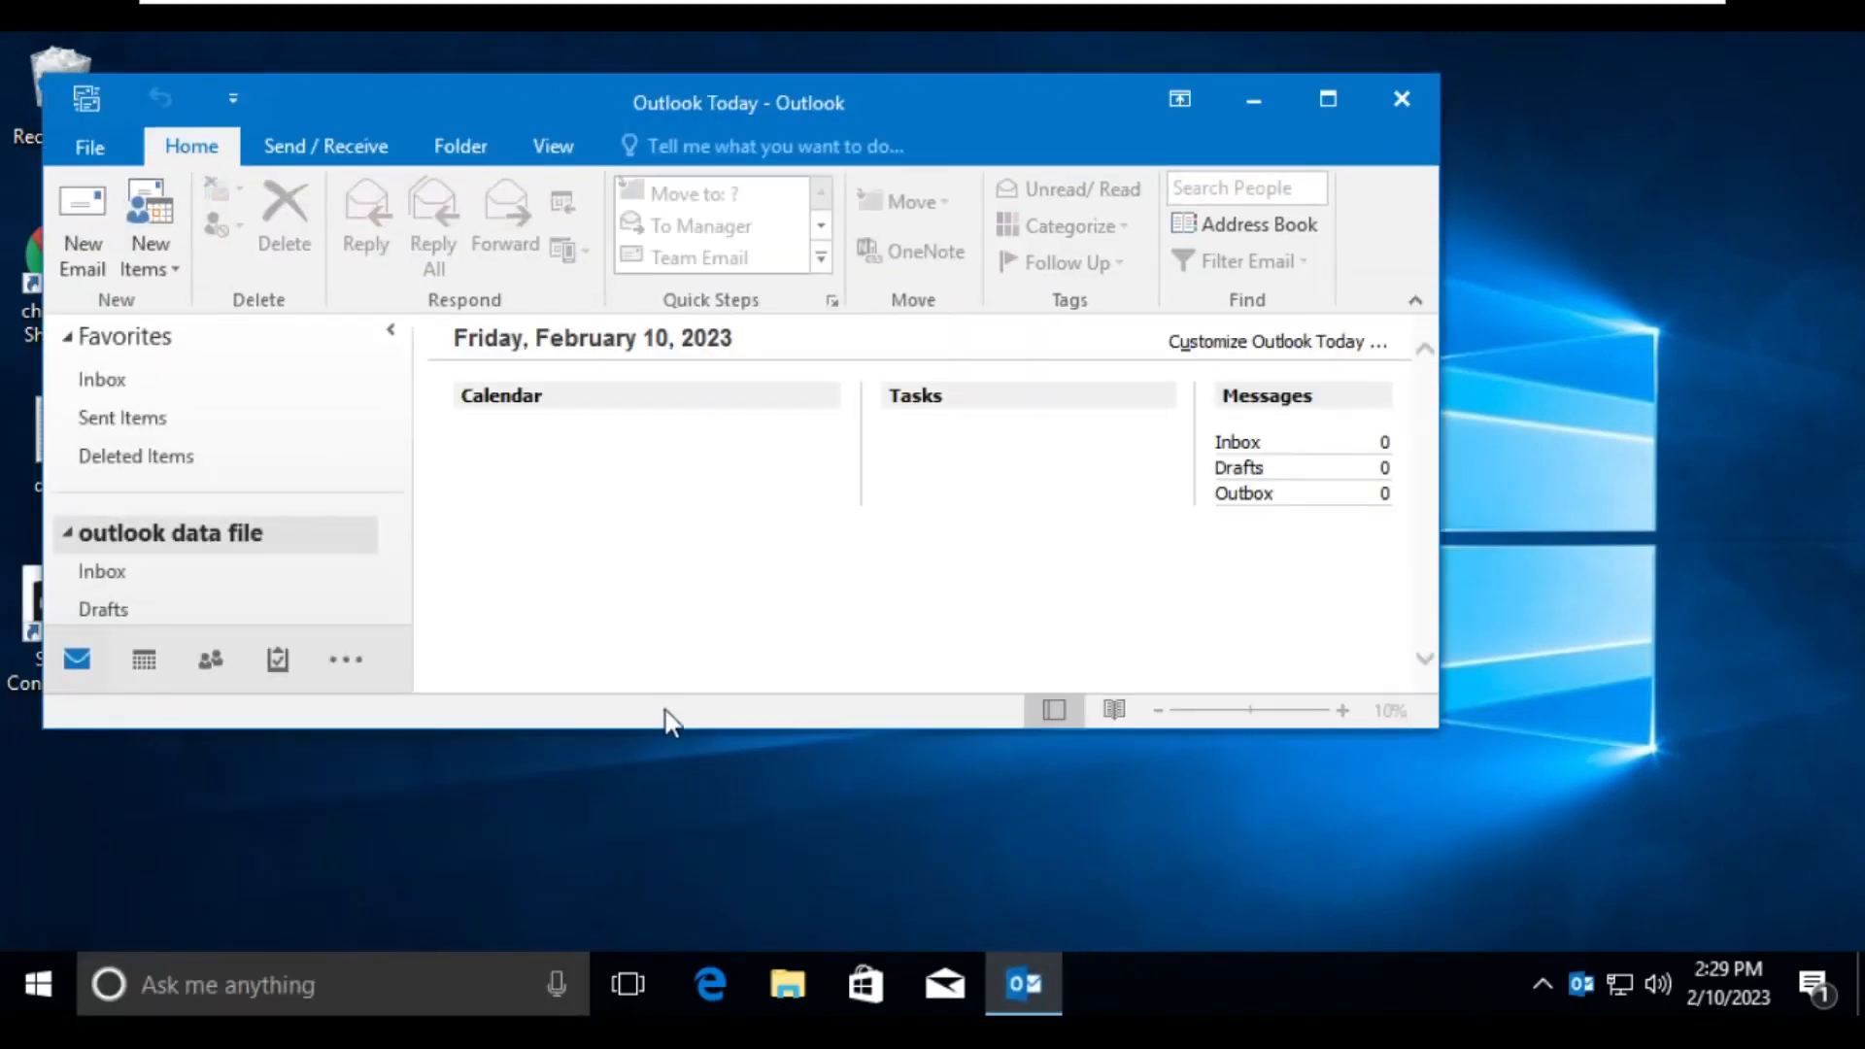
click(1325, 97)
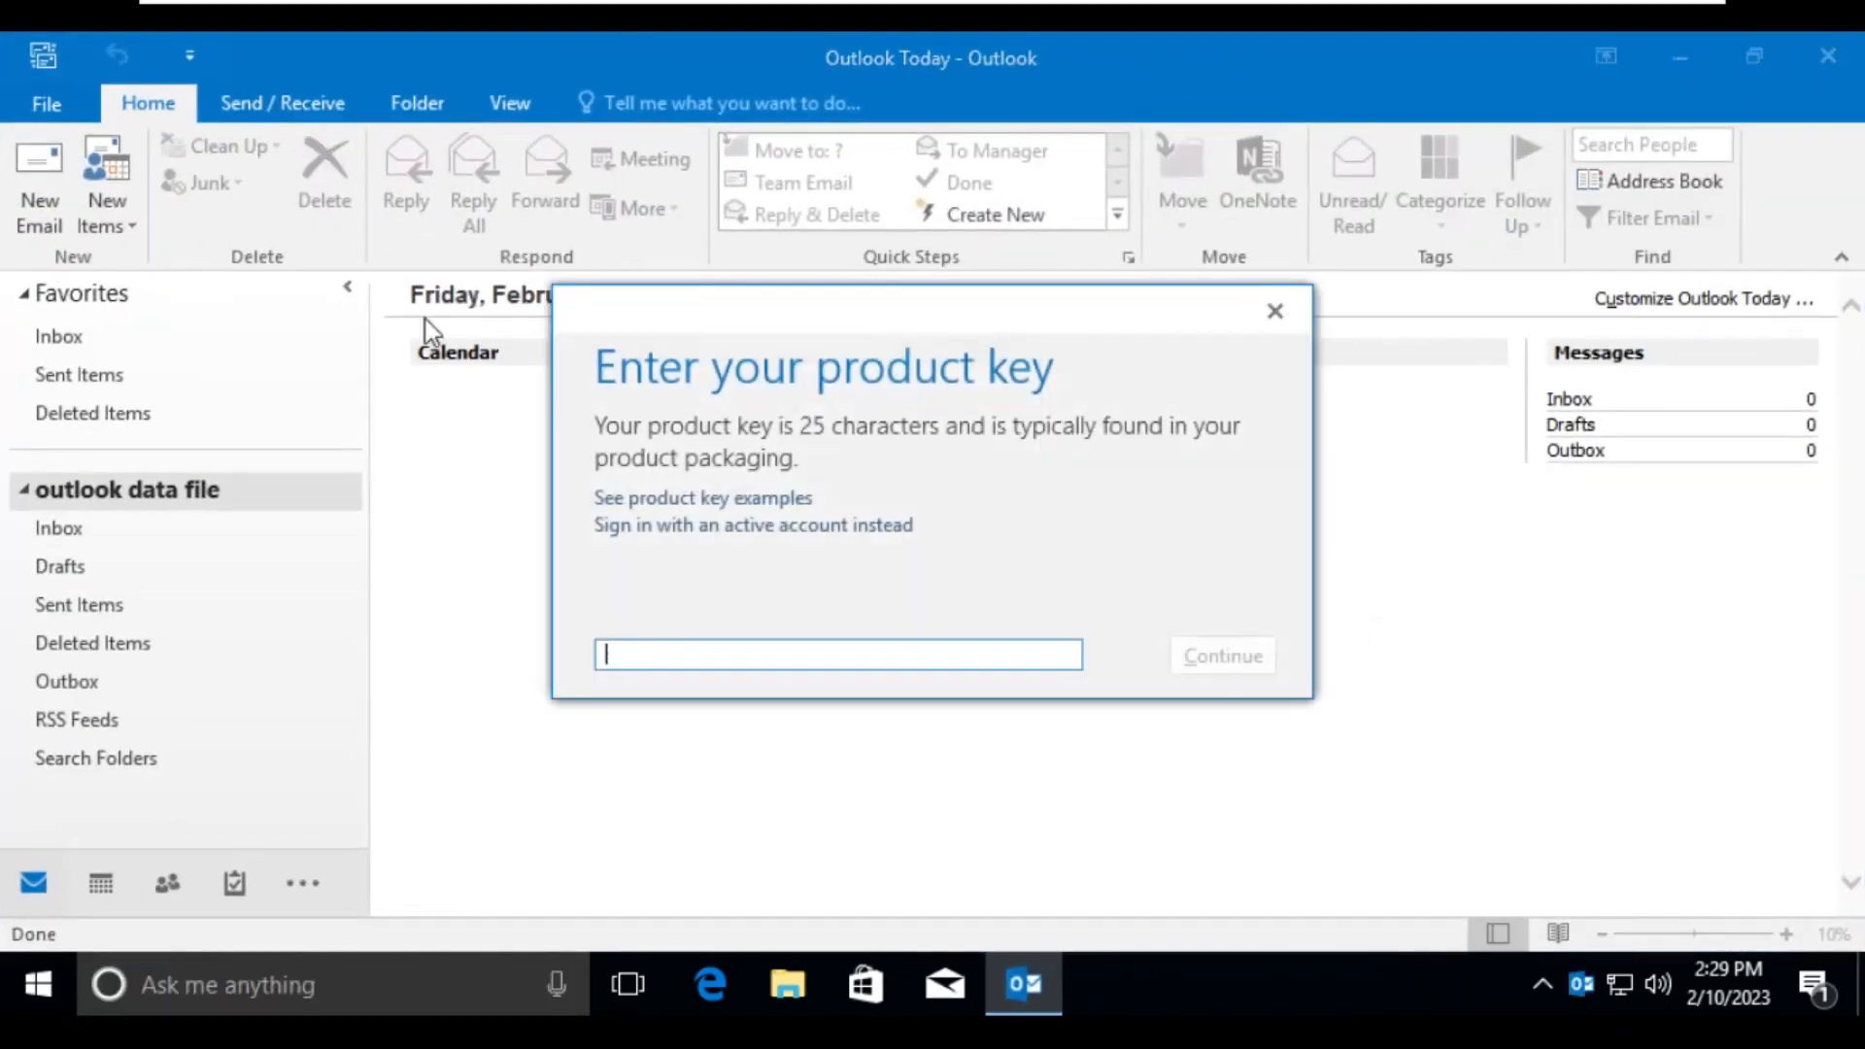
click(1297, 323)
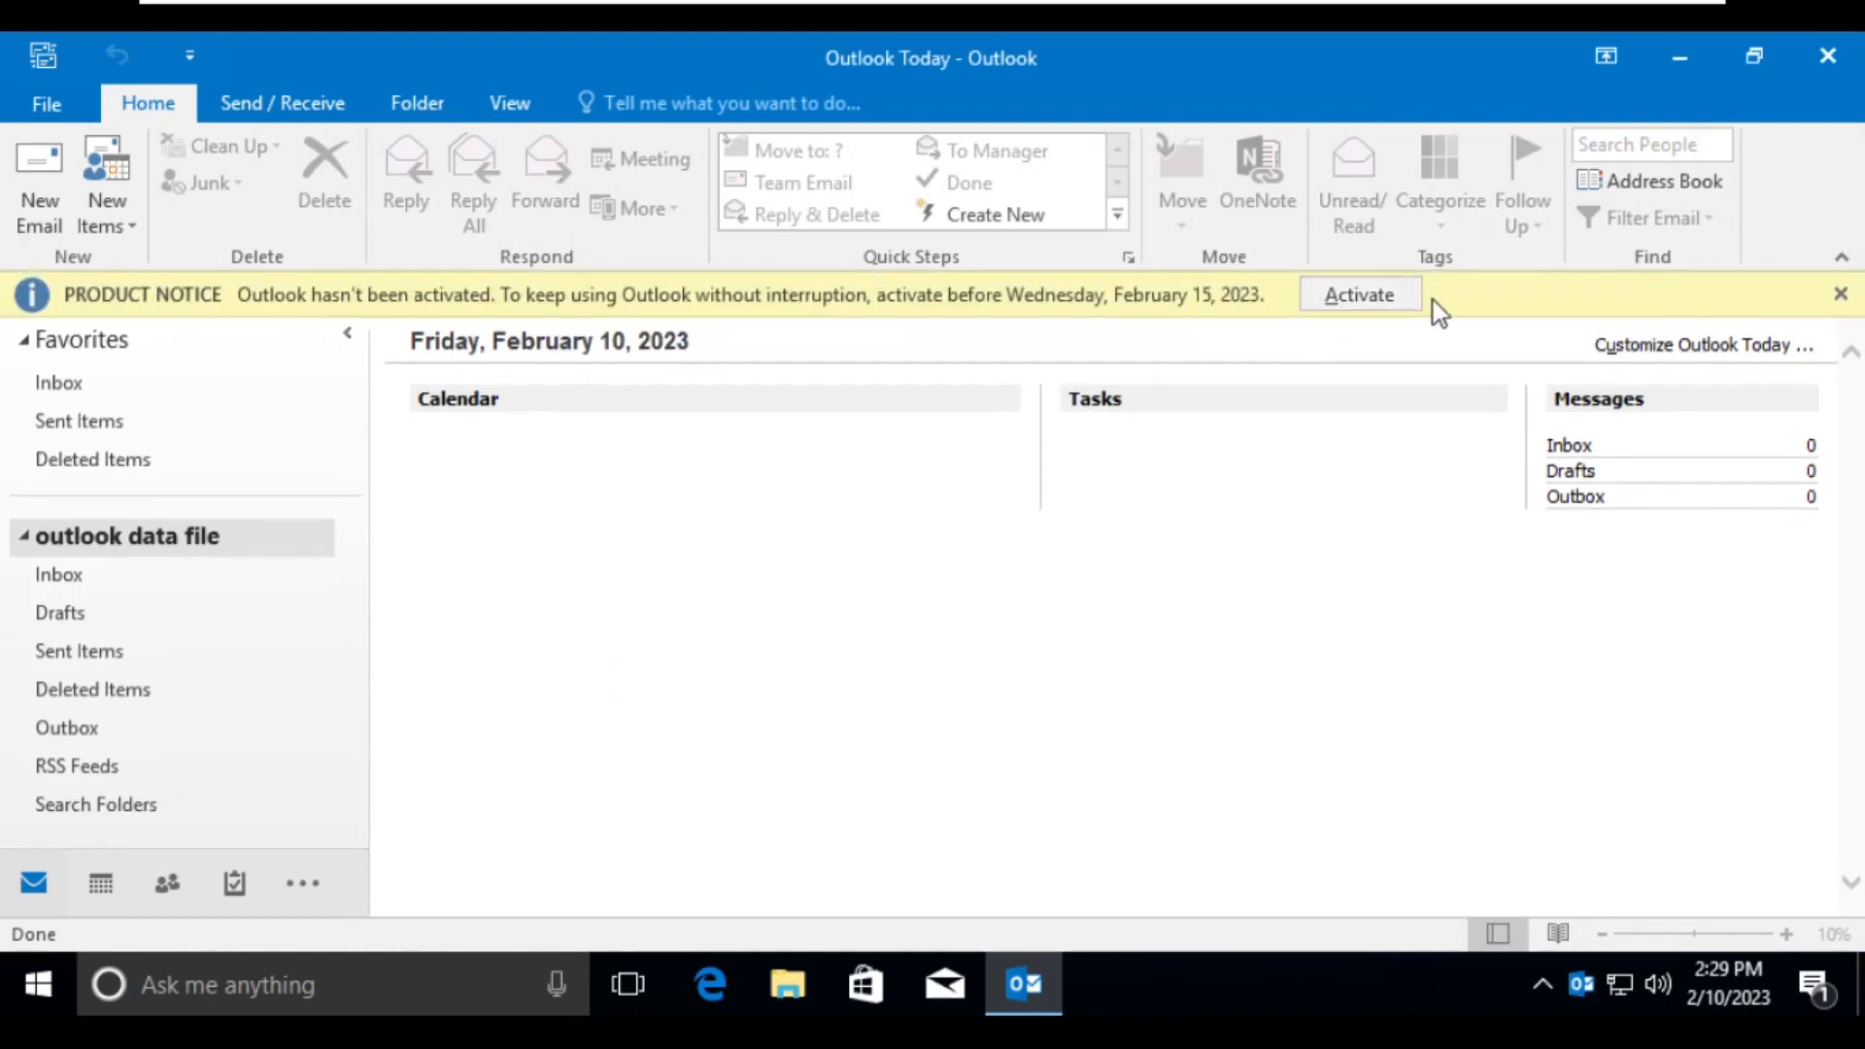
click(1840, 294)
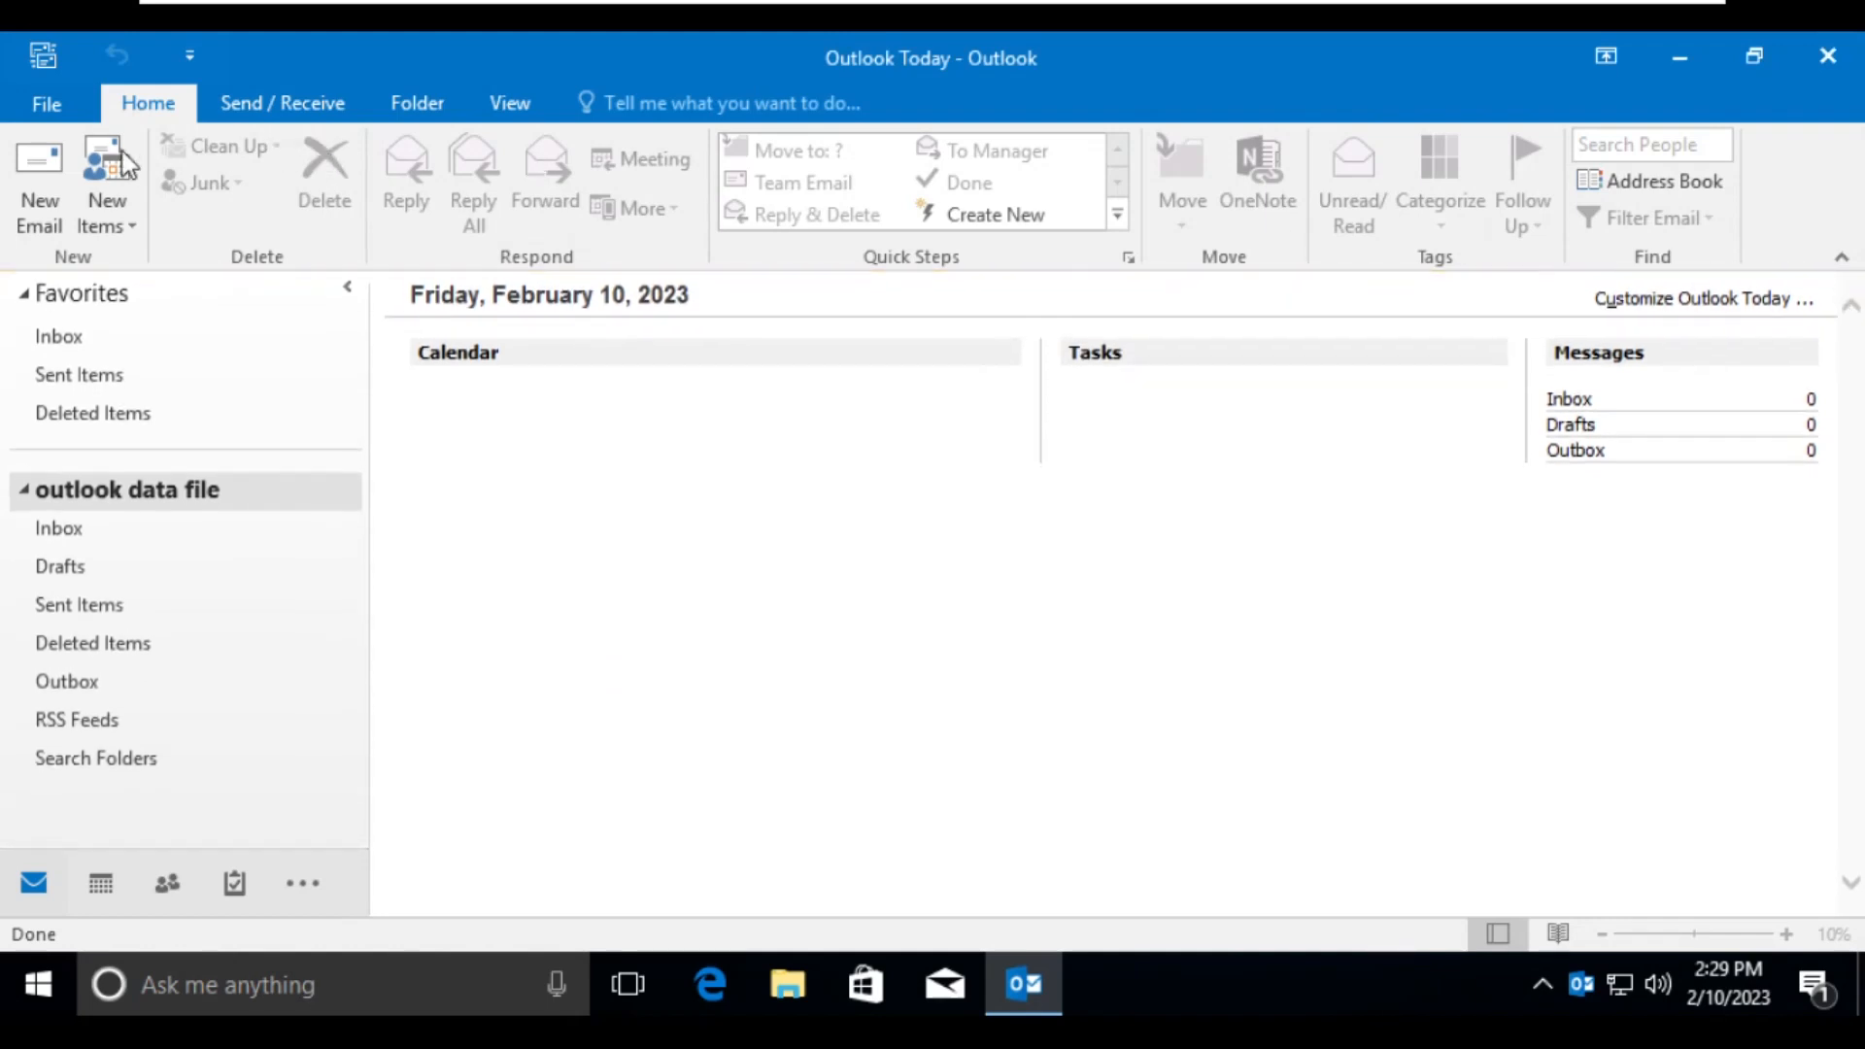
- Start an import from another program or file in the Import and Export Wizard, with Outlook Data File (.pst) as the file type
click(48, 108)
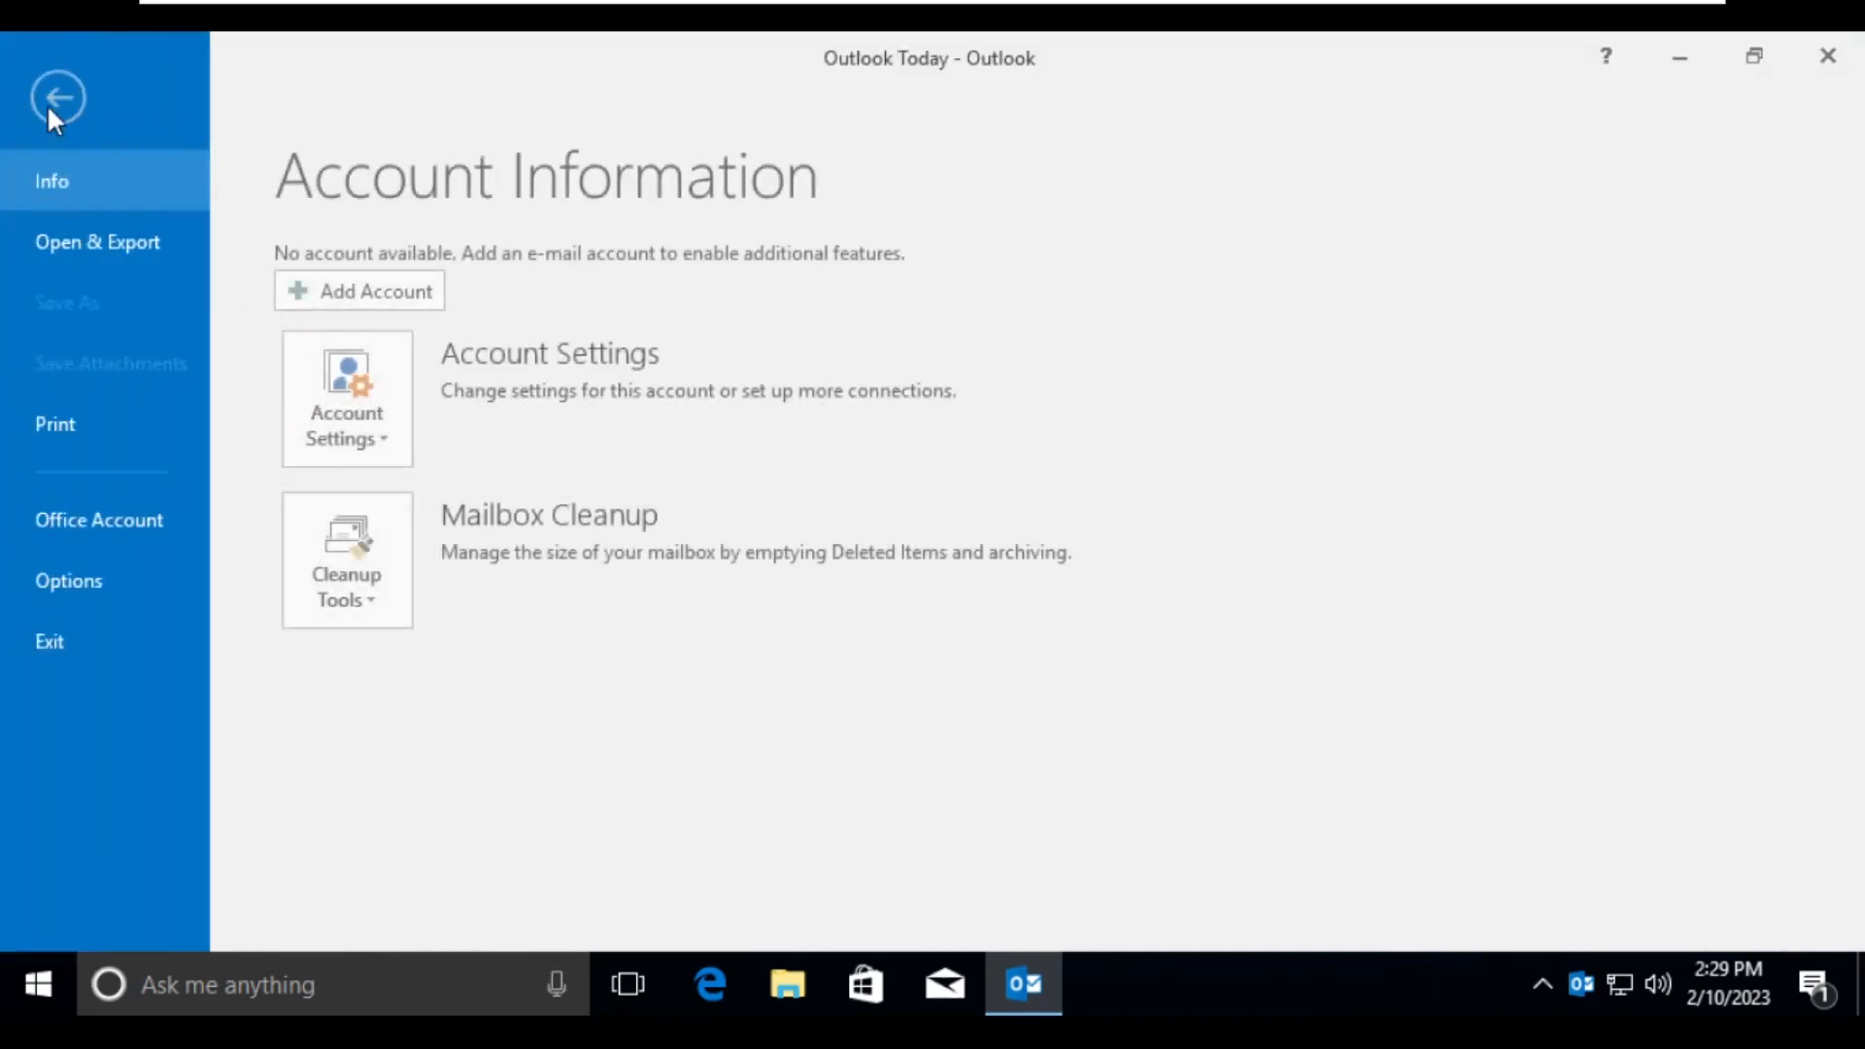
click(90, 243)
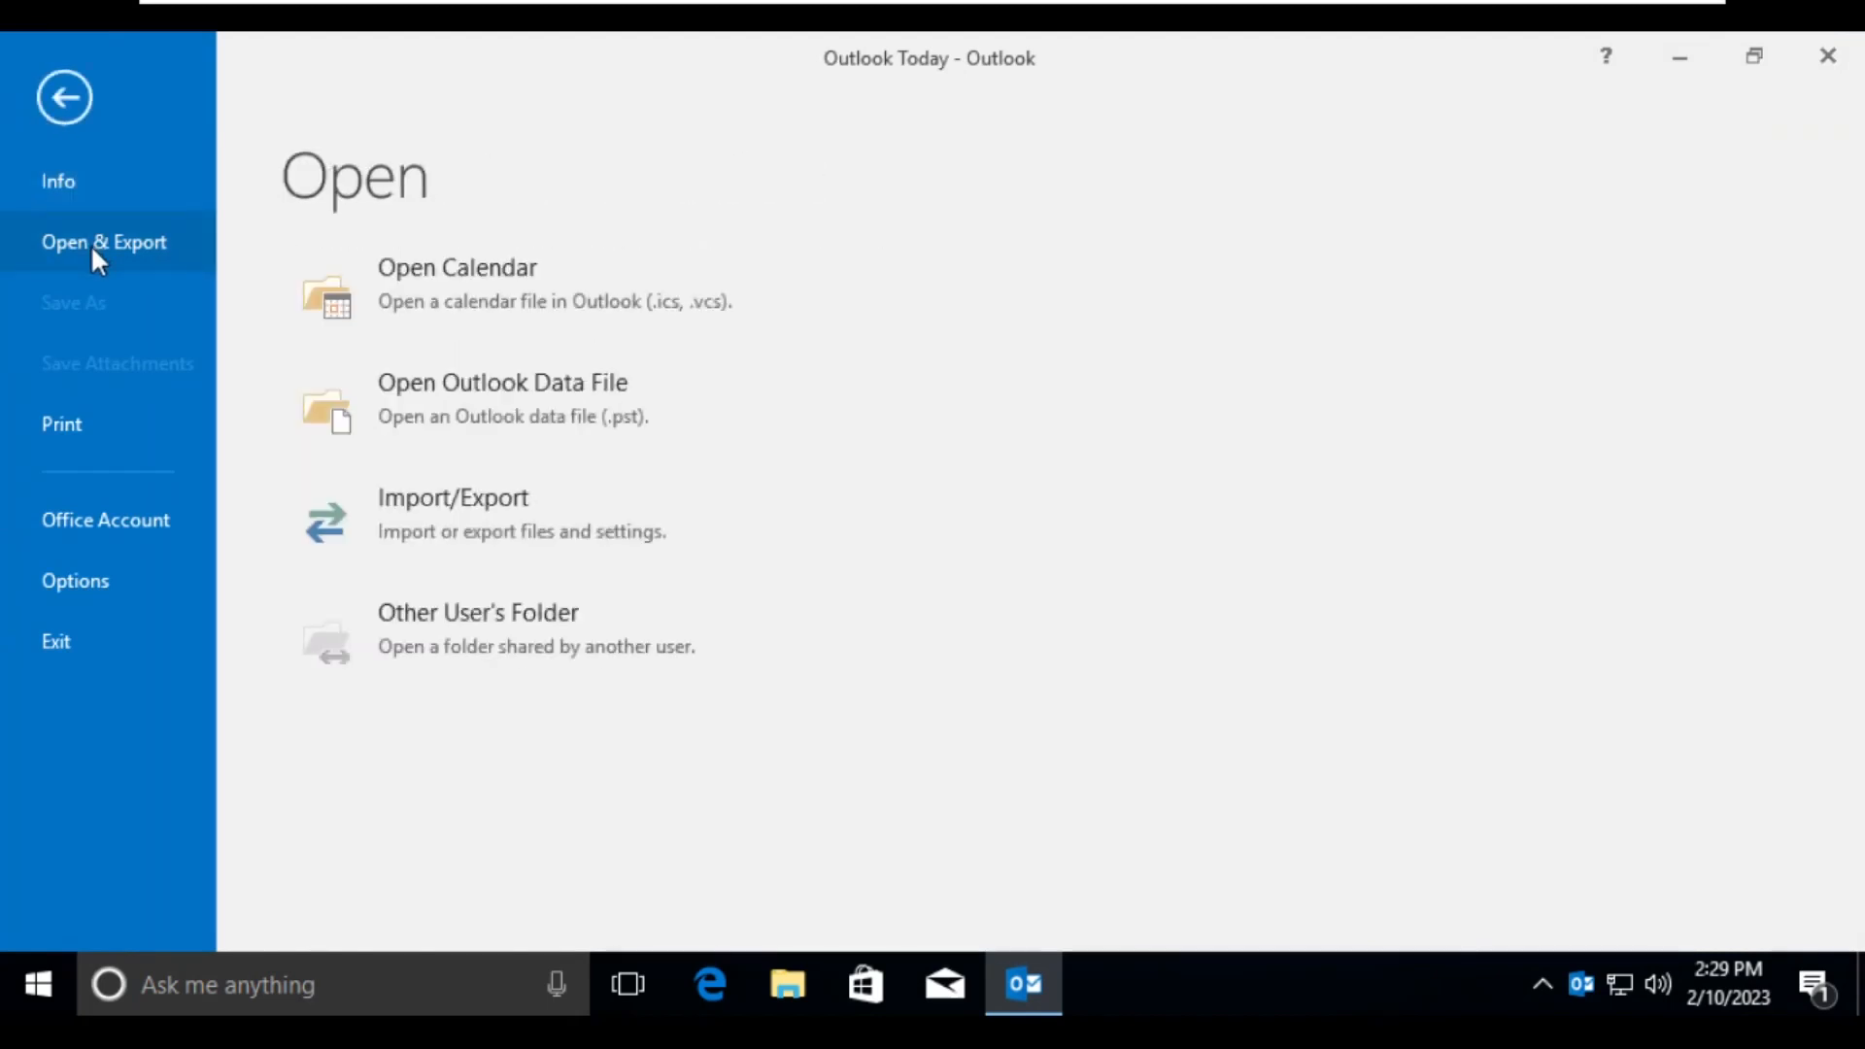
click(402, 544)
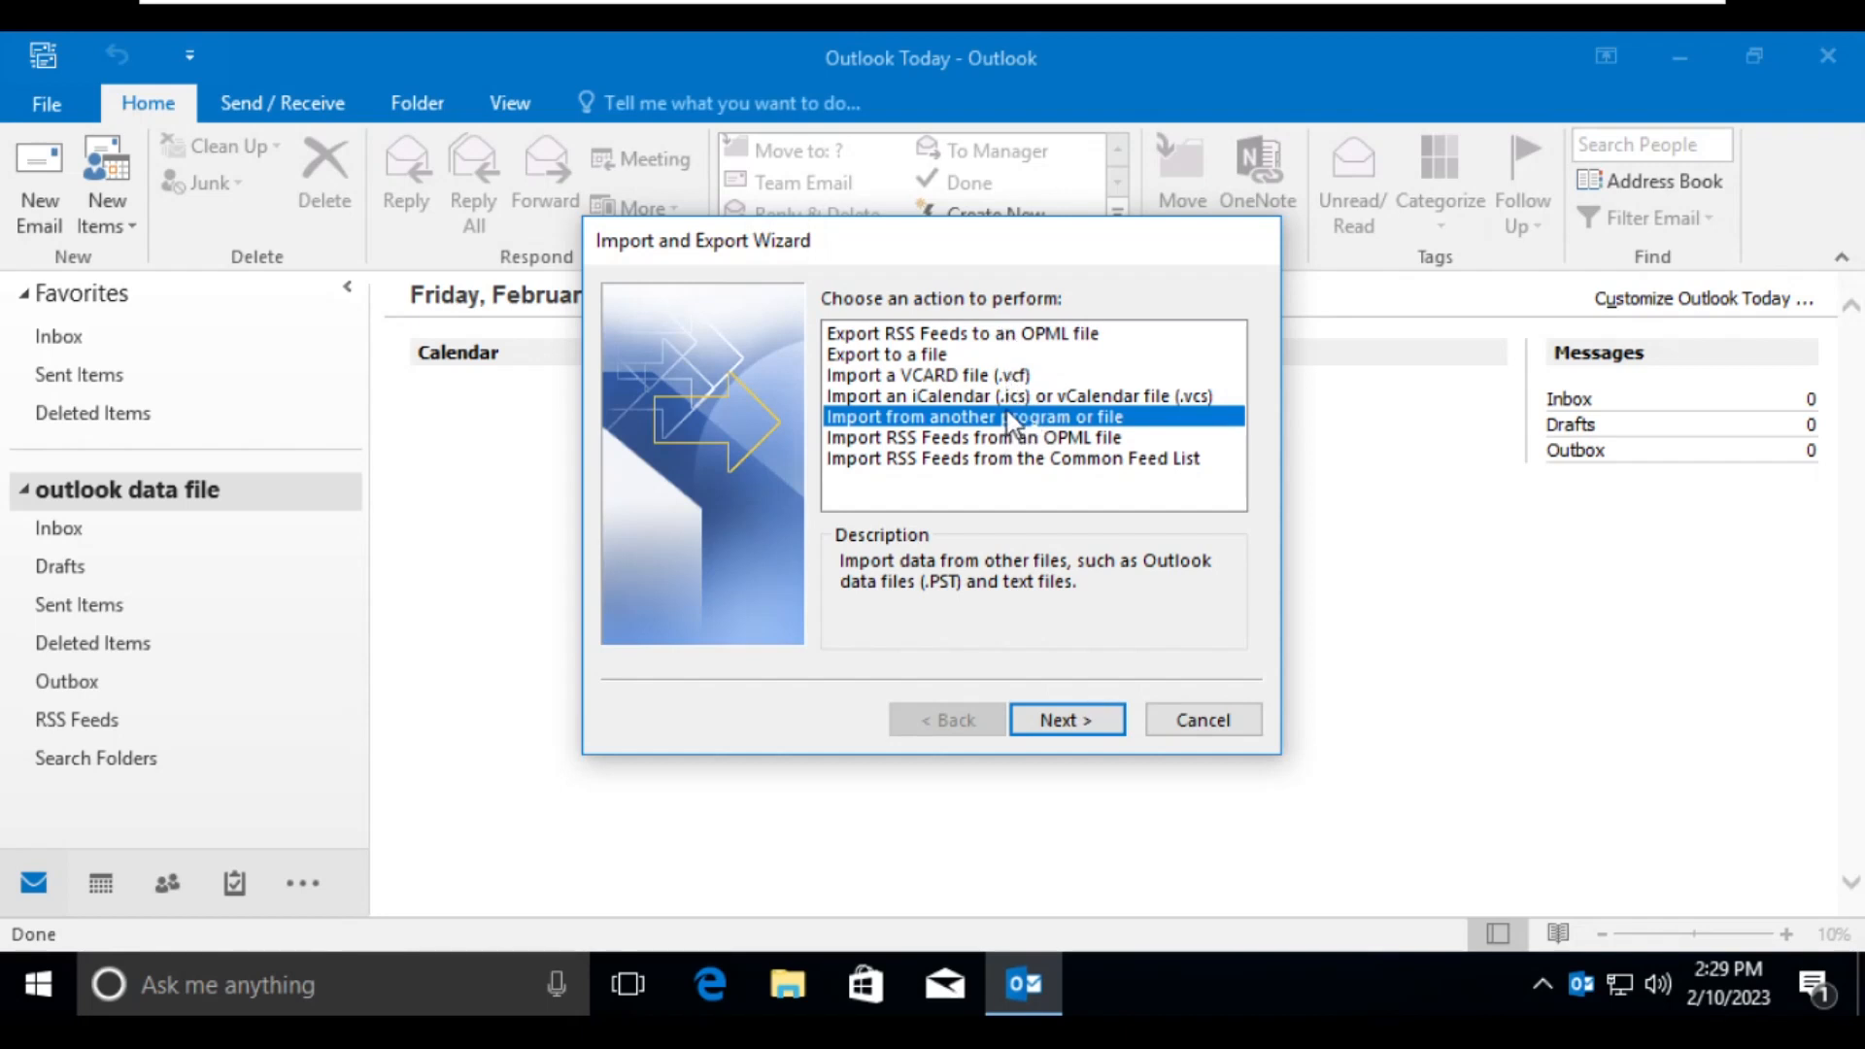
click(1041, 719)
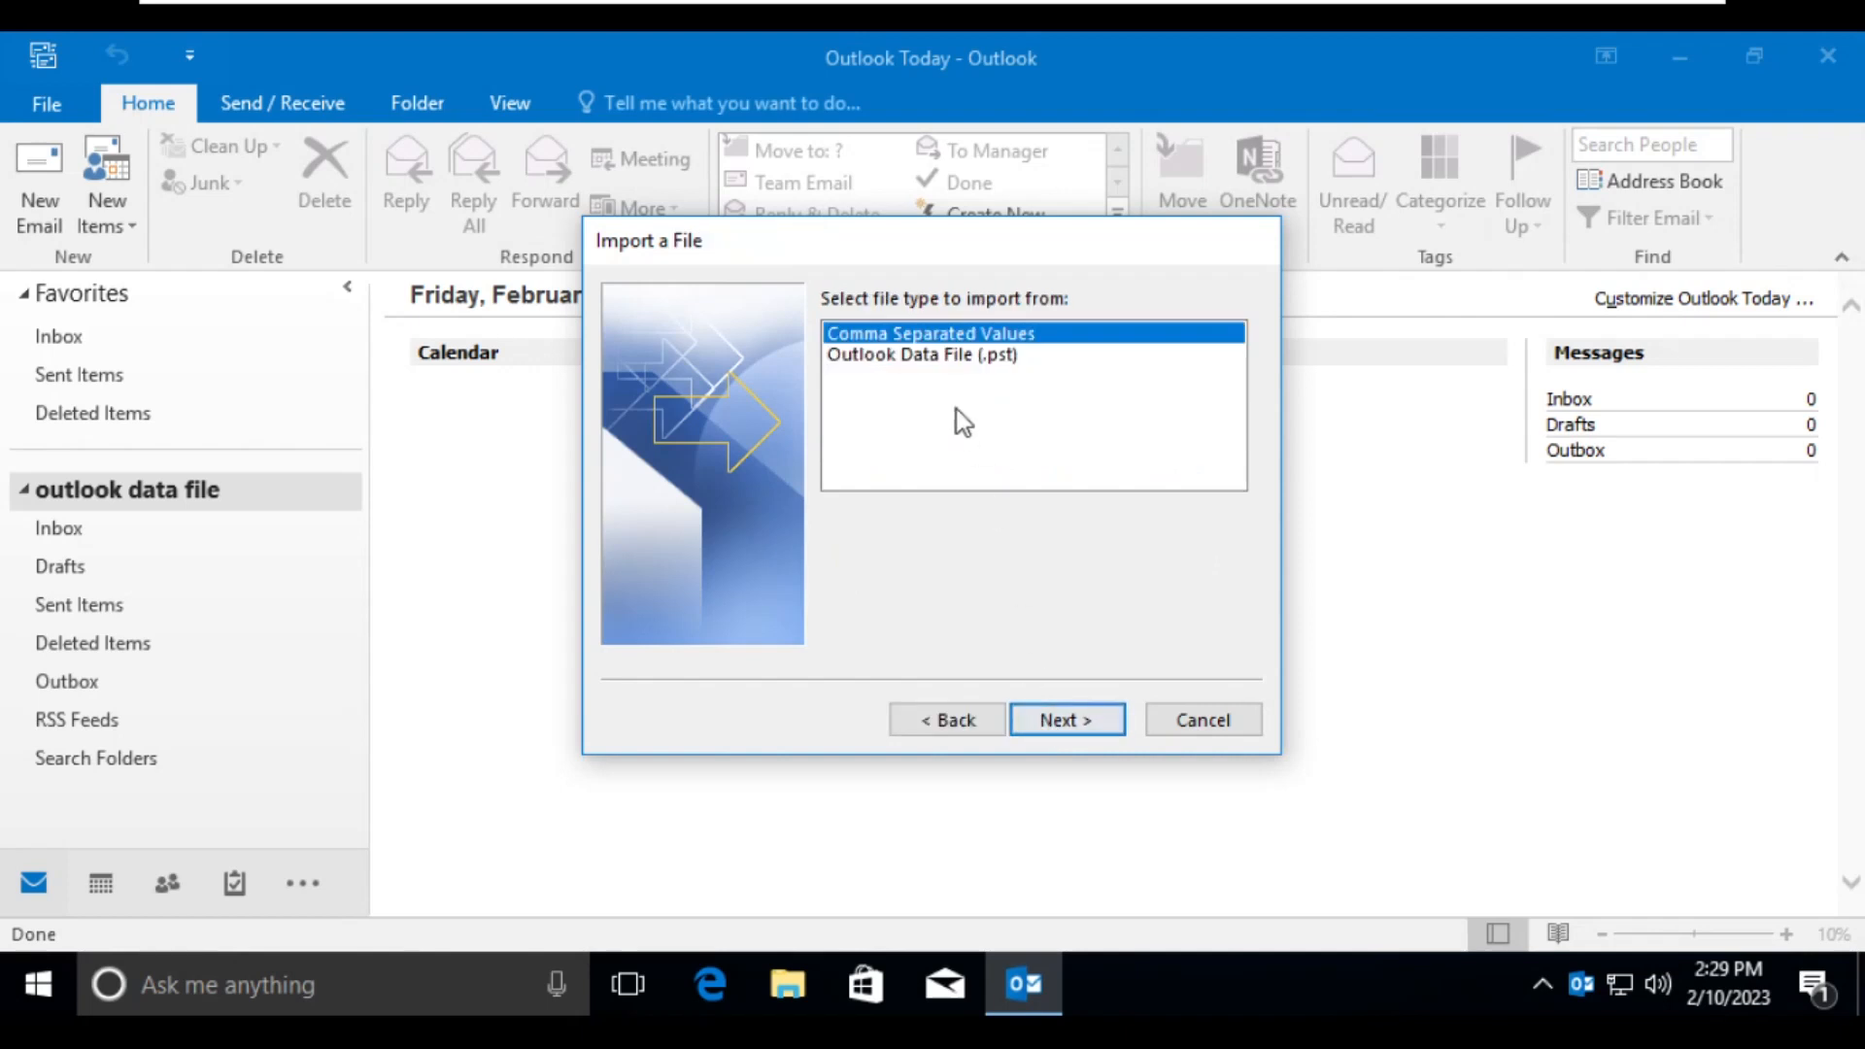
click(946, 356)
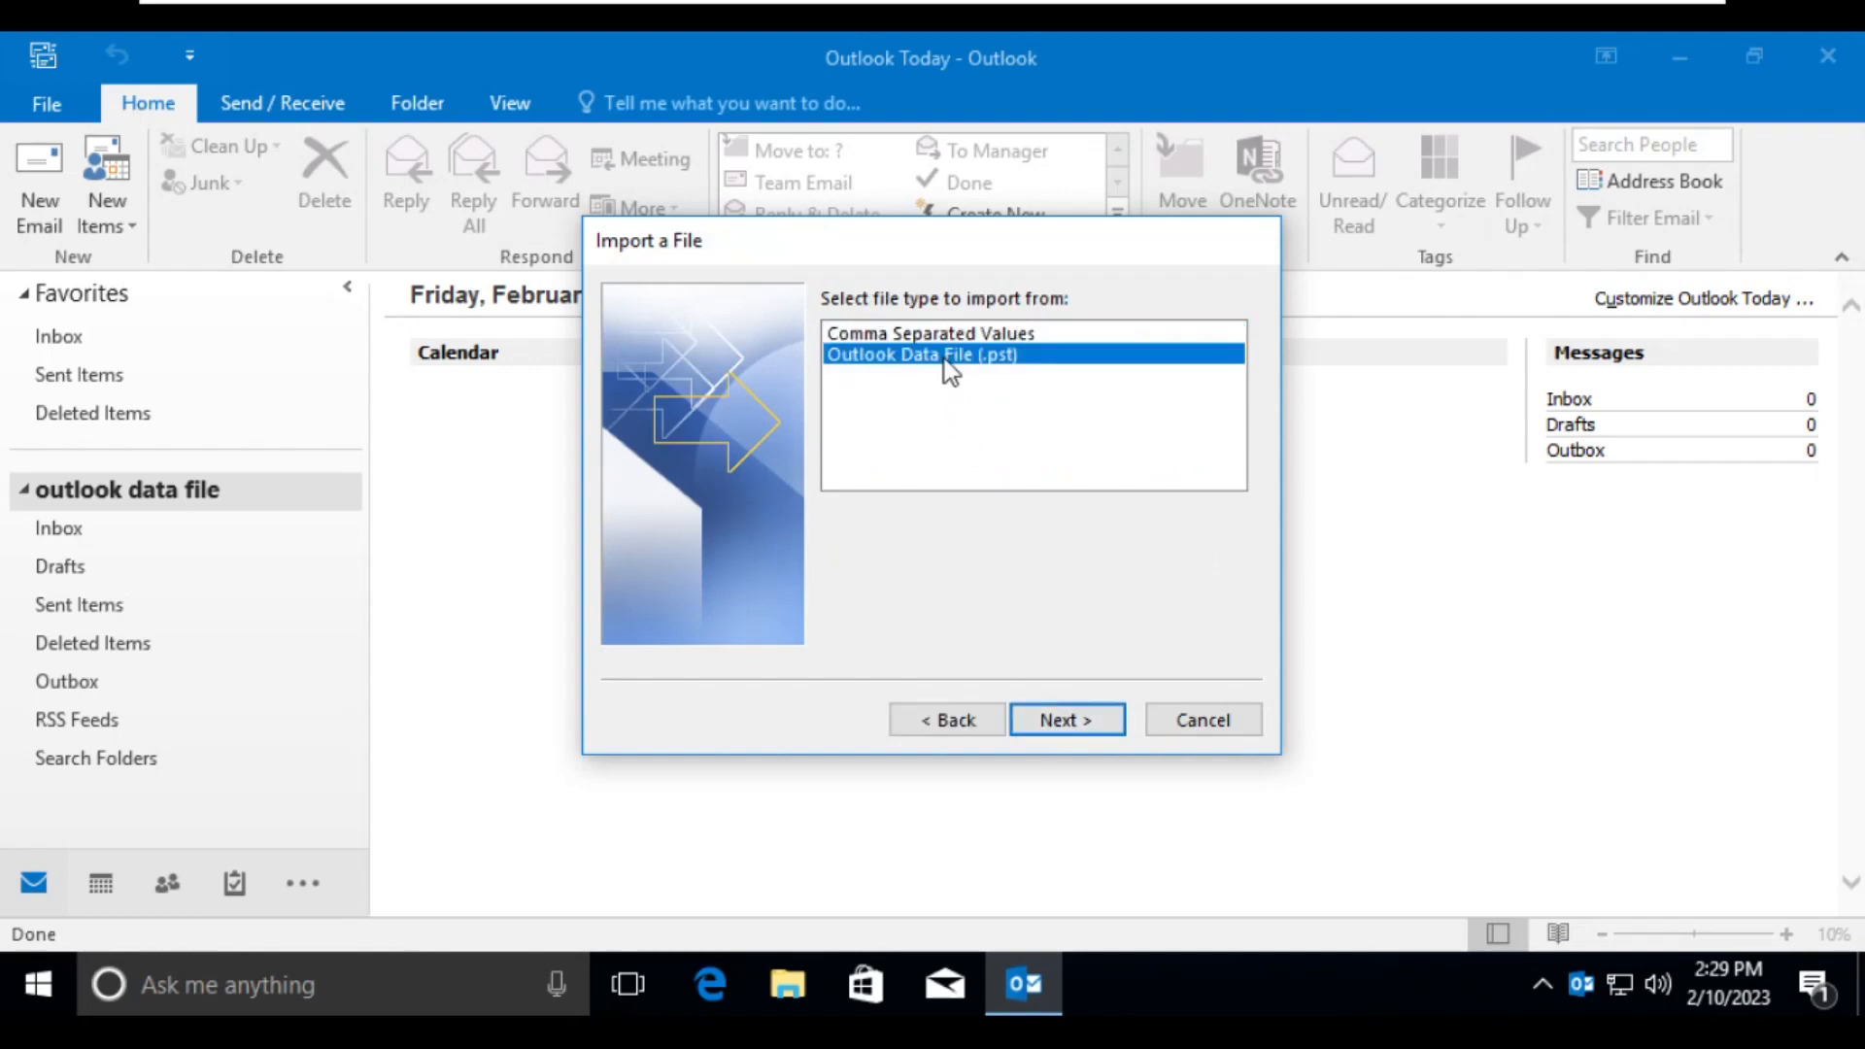
click(1076, 720)
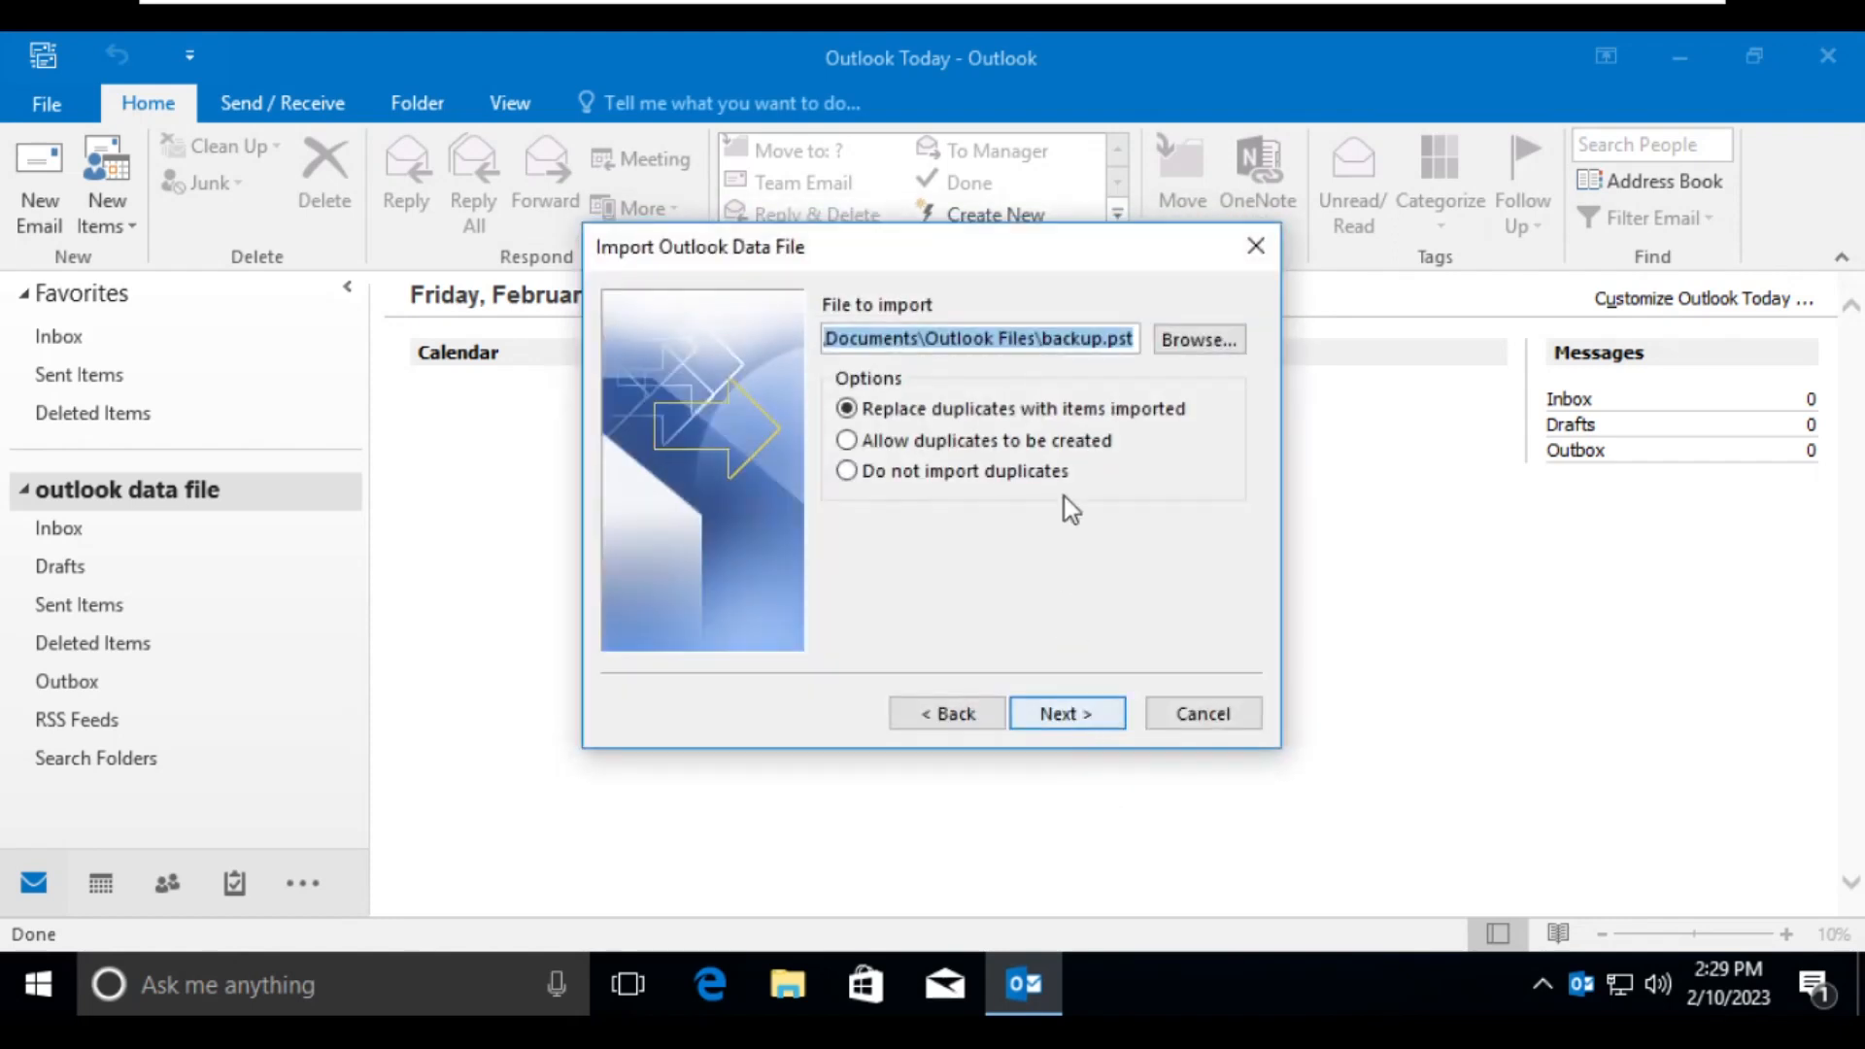
- Browse to Documents > Output PST and select the converted PST as the file to import
click(1207, 340)
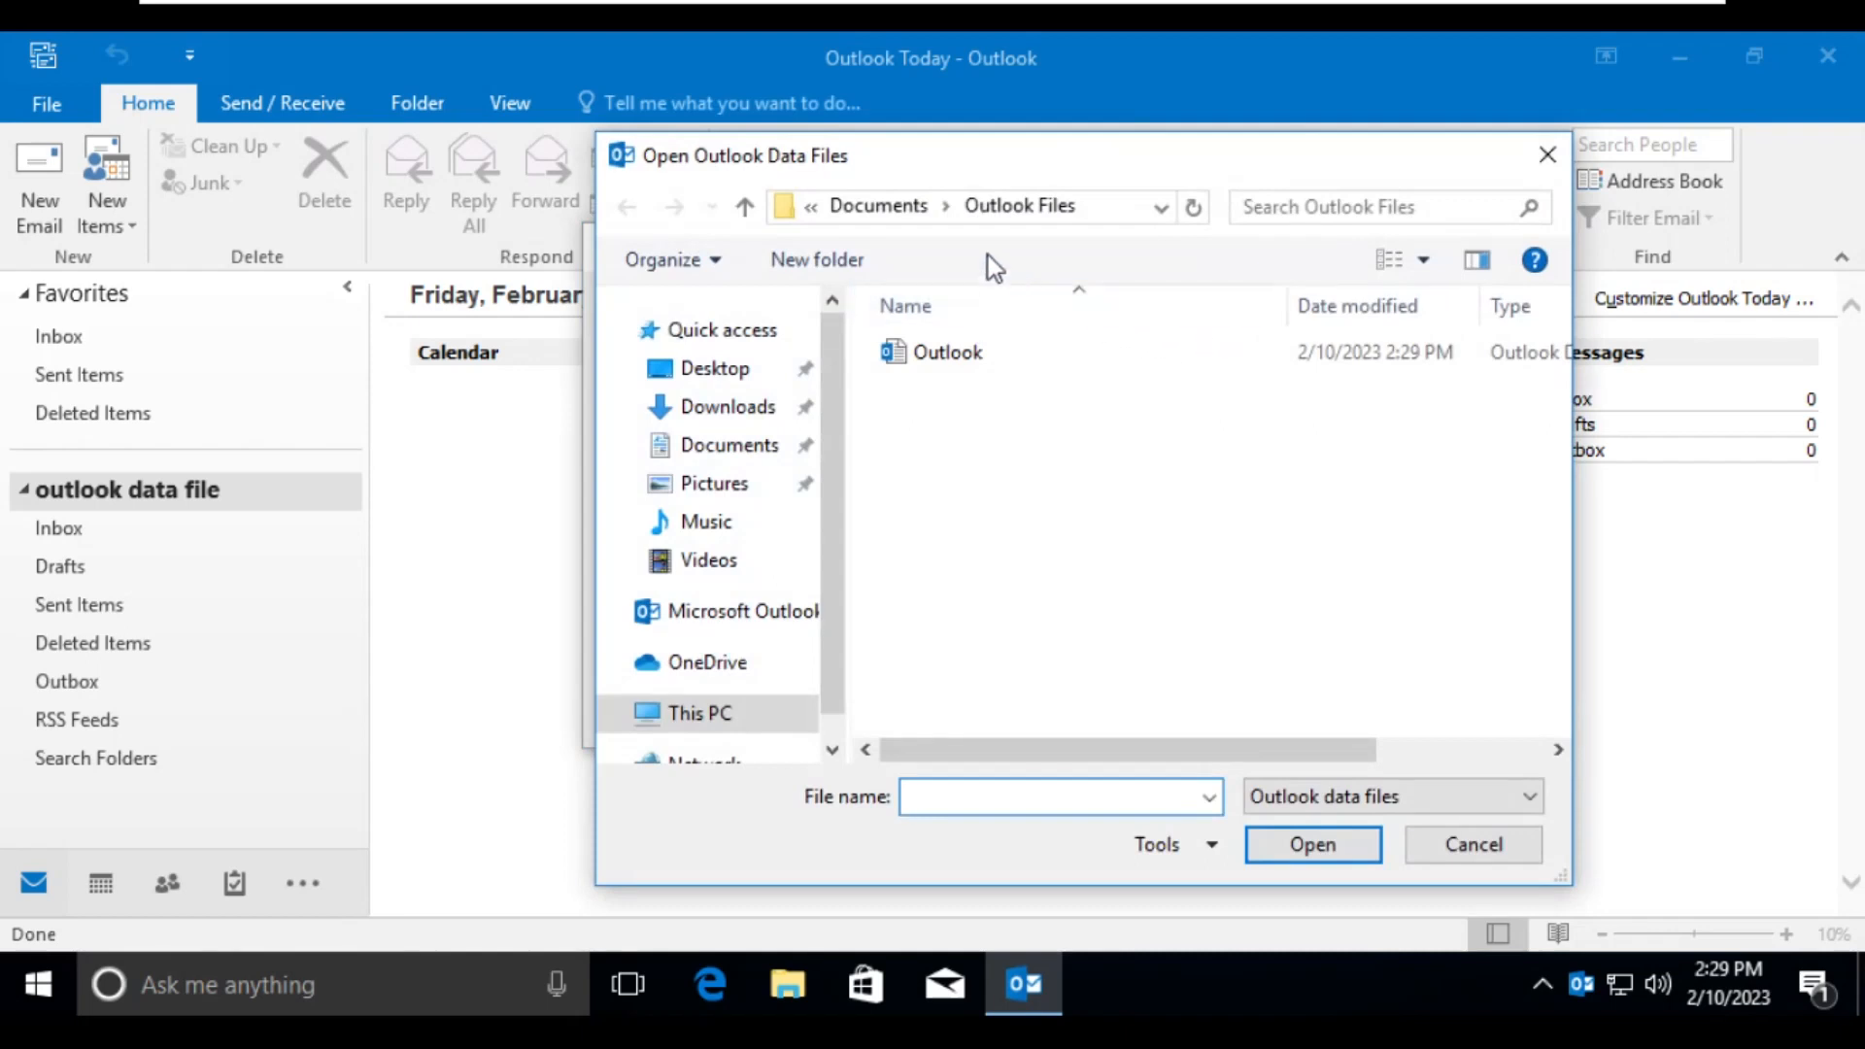
click(895, 202)
click(927, 391)
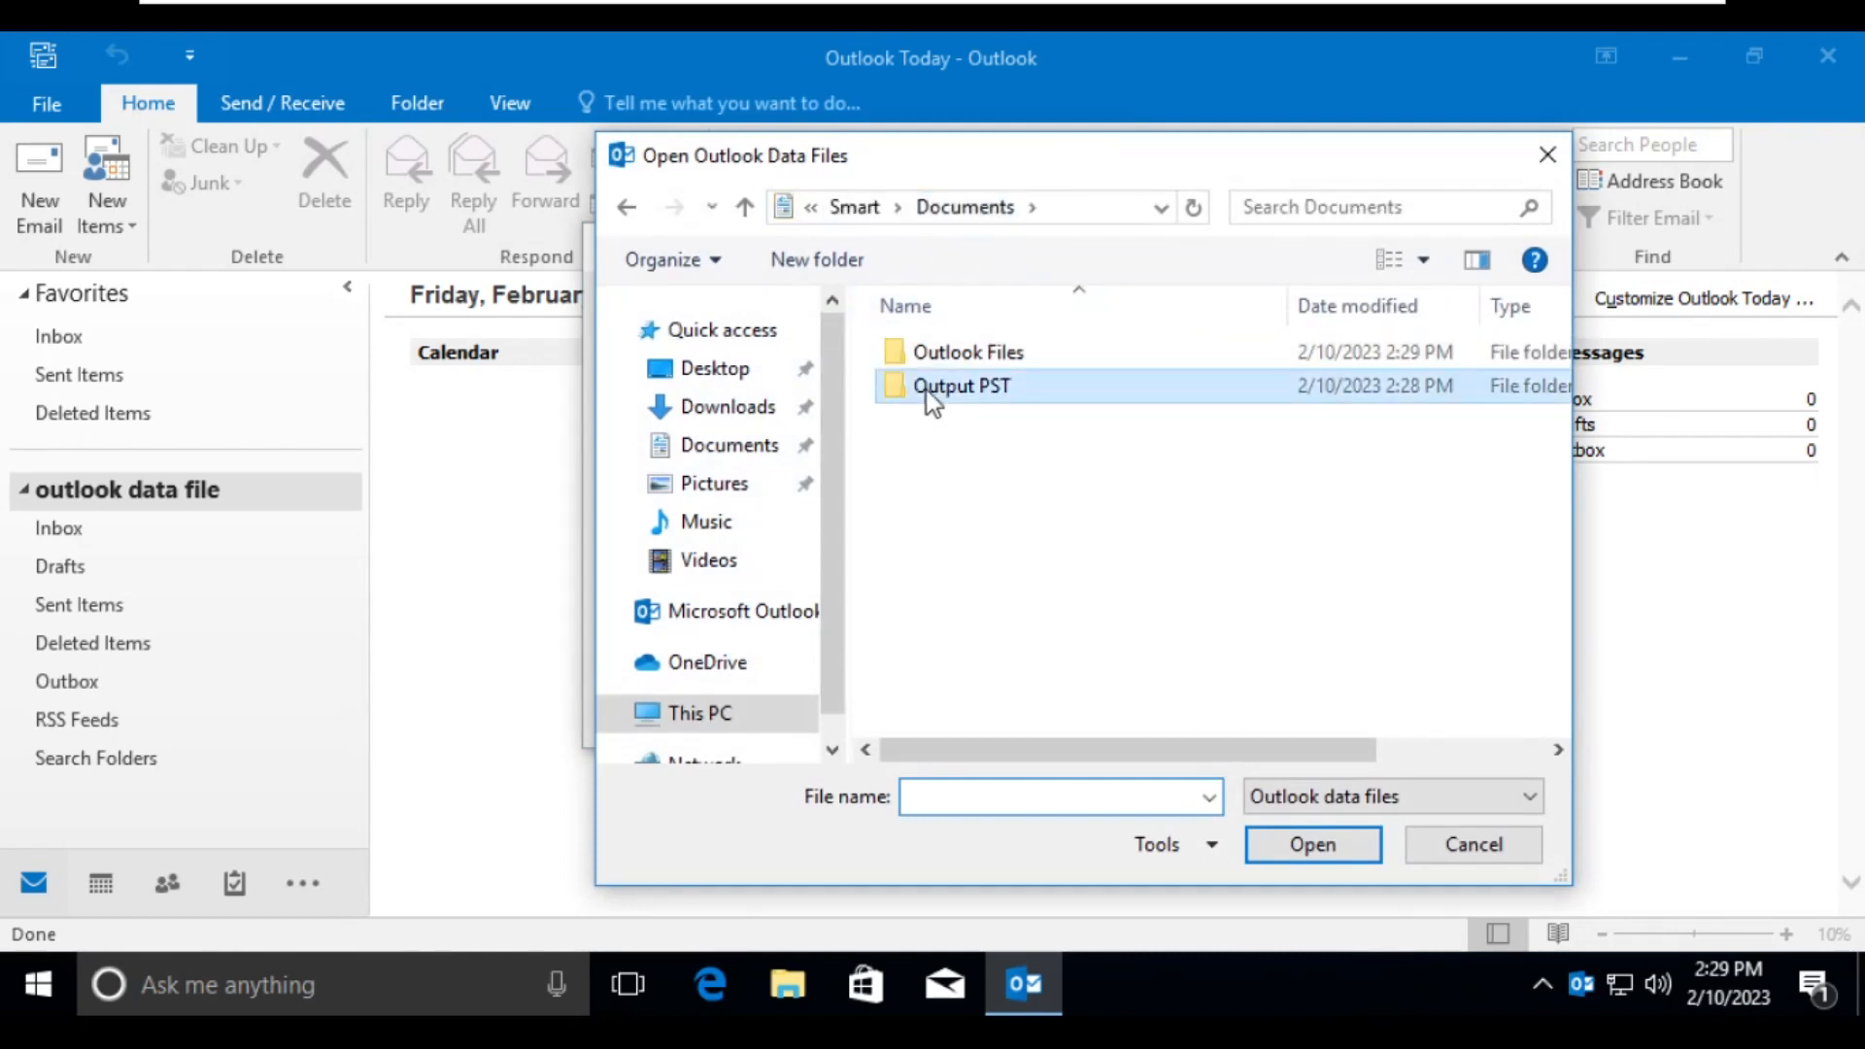
double_click(927, 391)
click(938, 360)
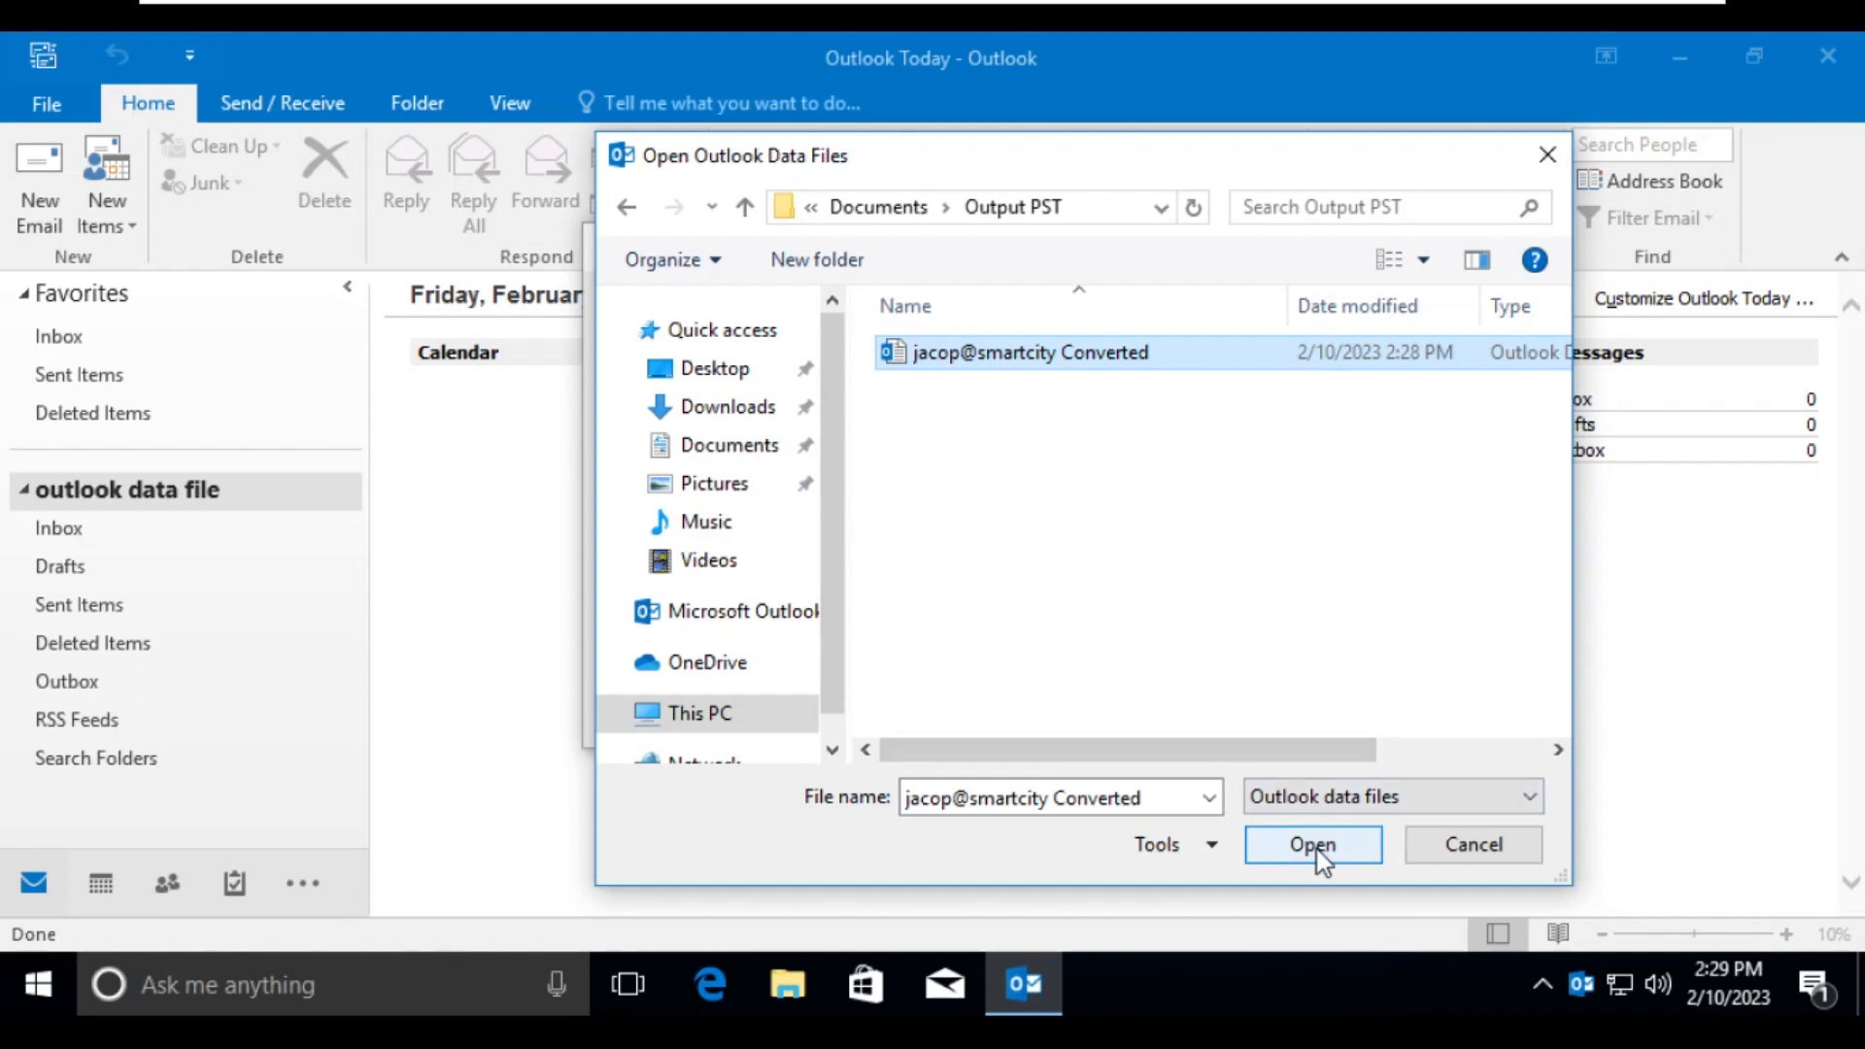
click(1337, 806)
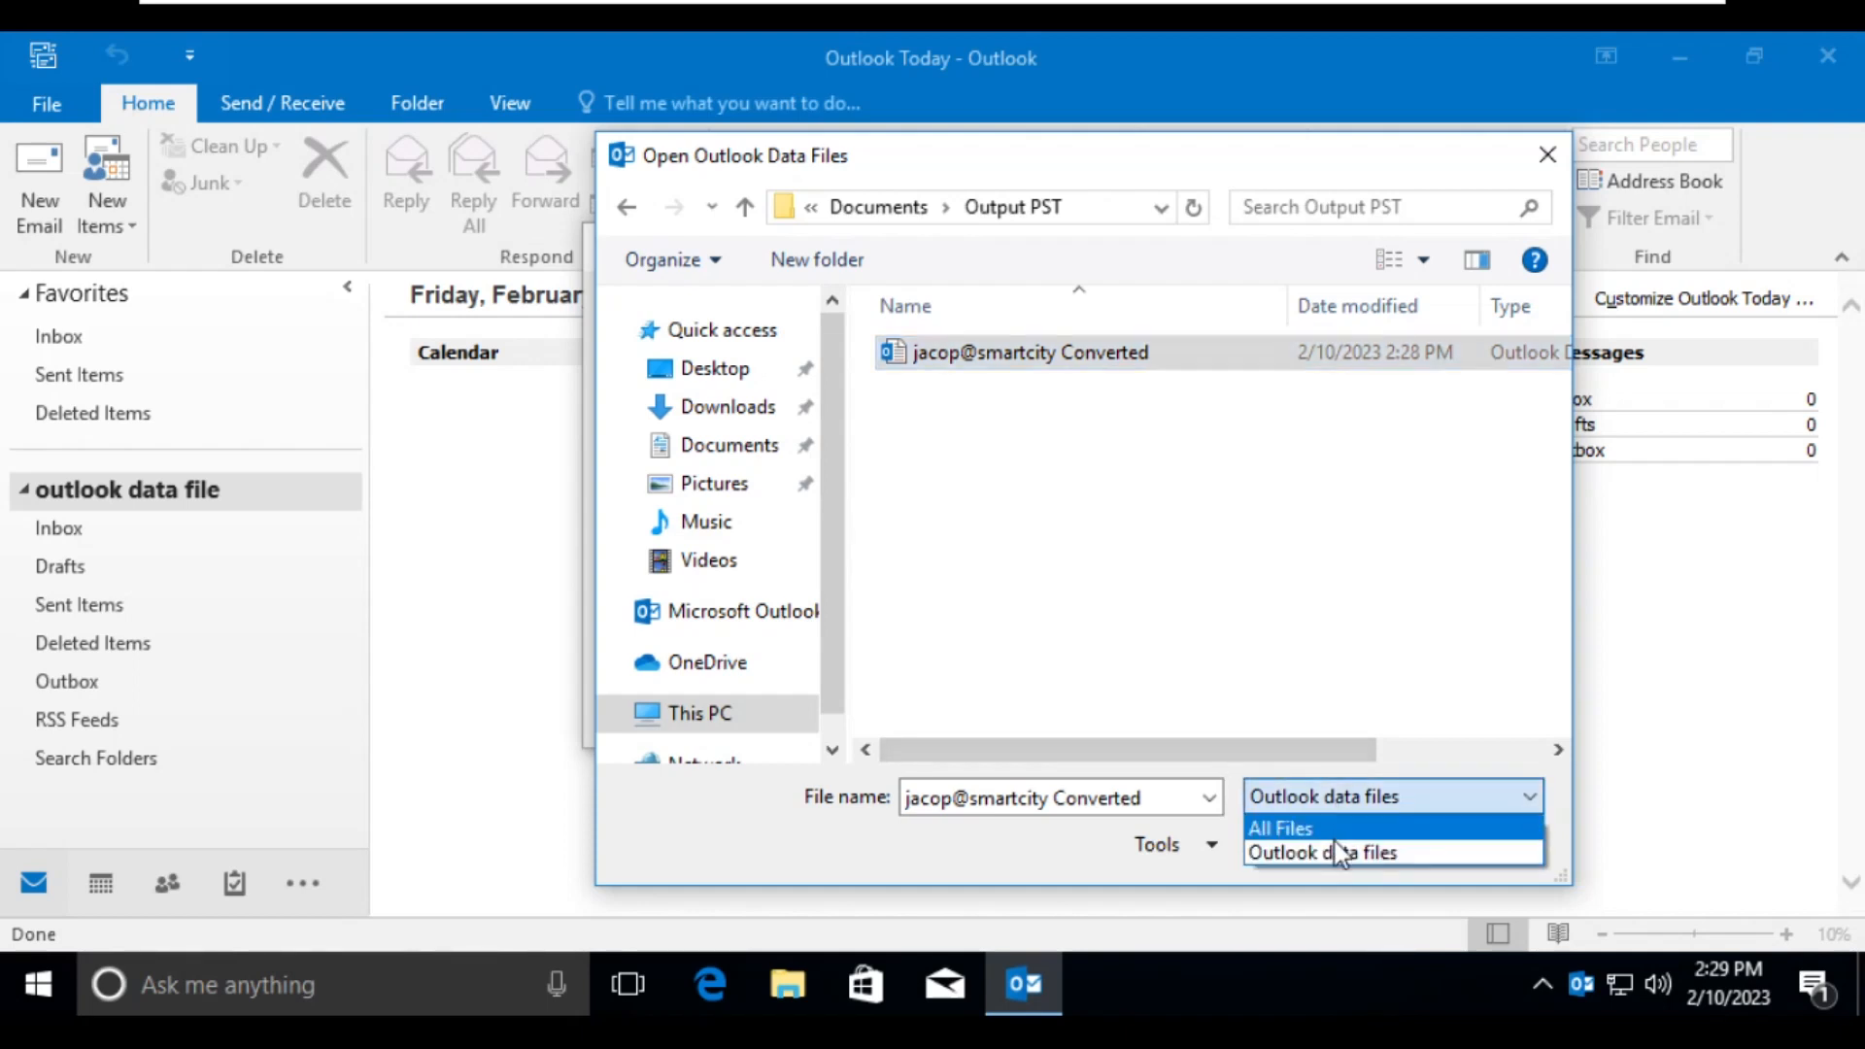
click(1334, 839)
click(1319, 800)
click(1327, 847)
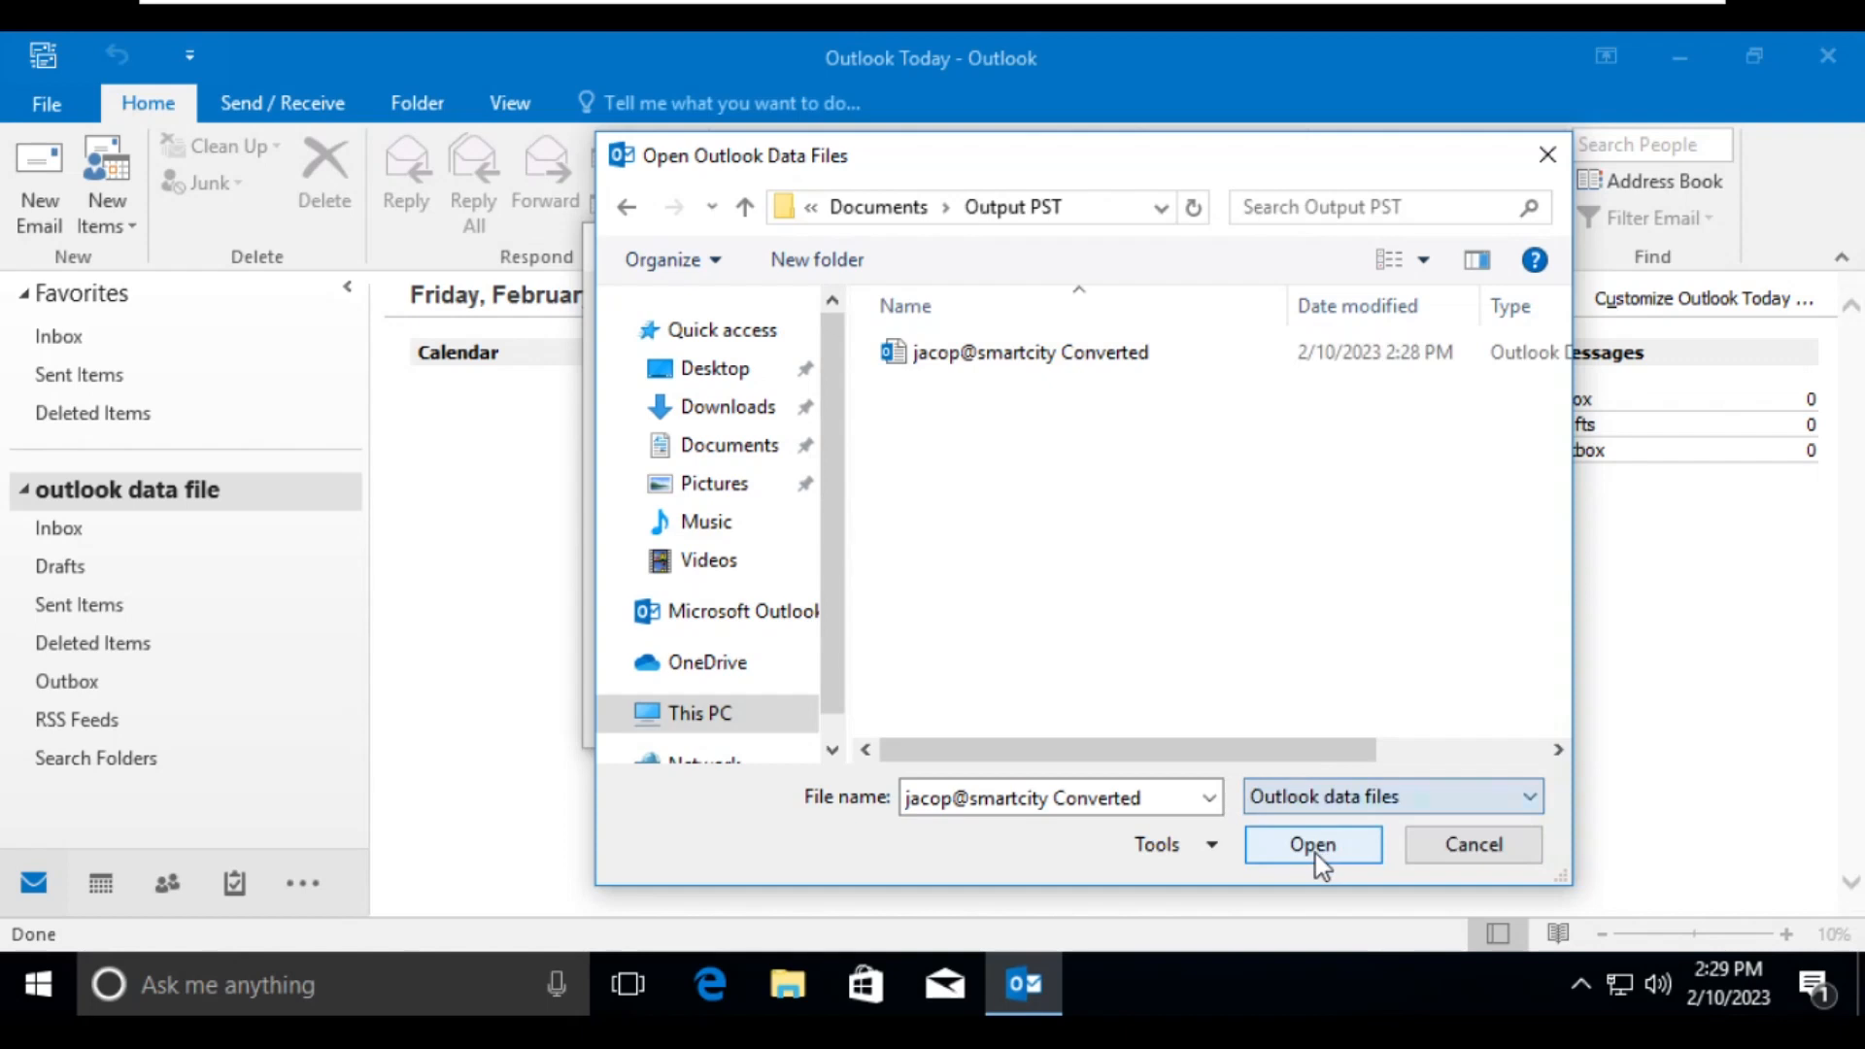
- Import the selected PST with subfolders into the same folder in Outlook Data File, replacing duplicates with items imported
click(1315, 854)
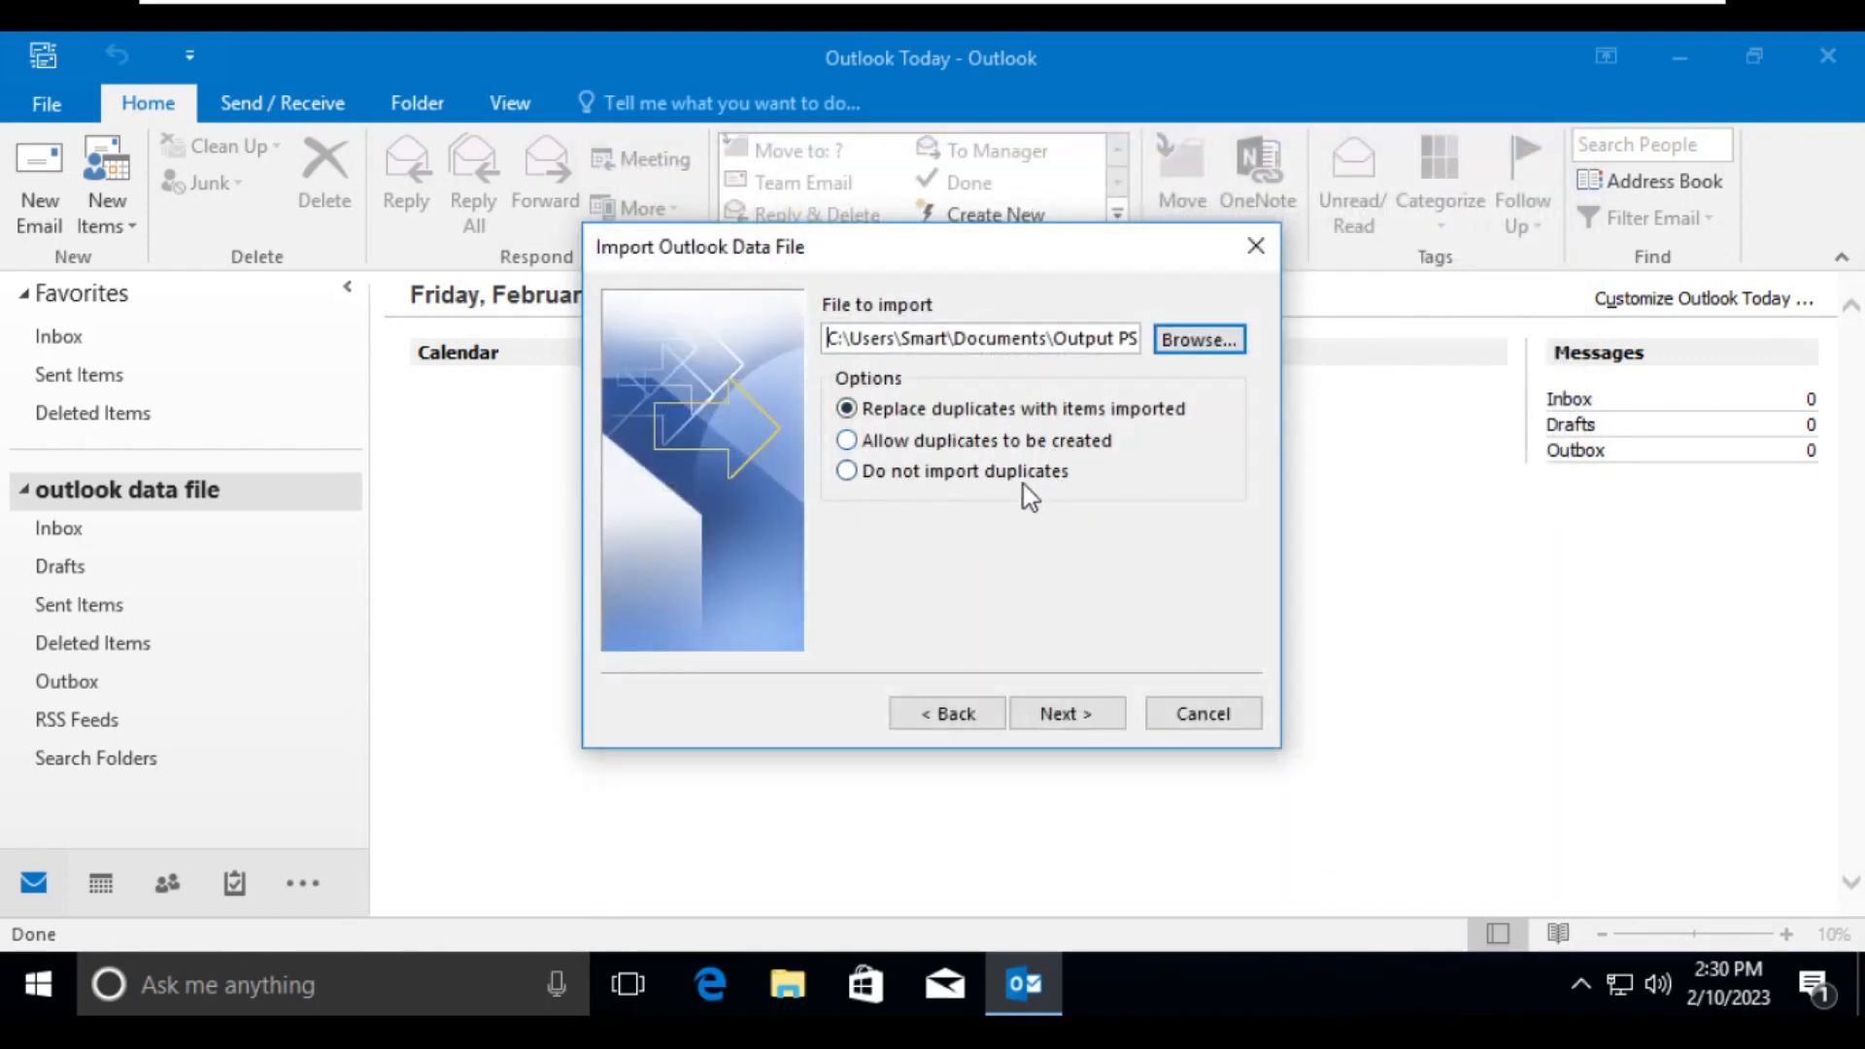
click(1054, 724)
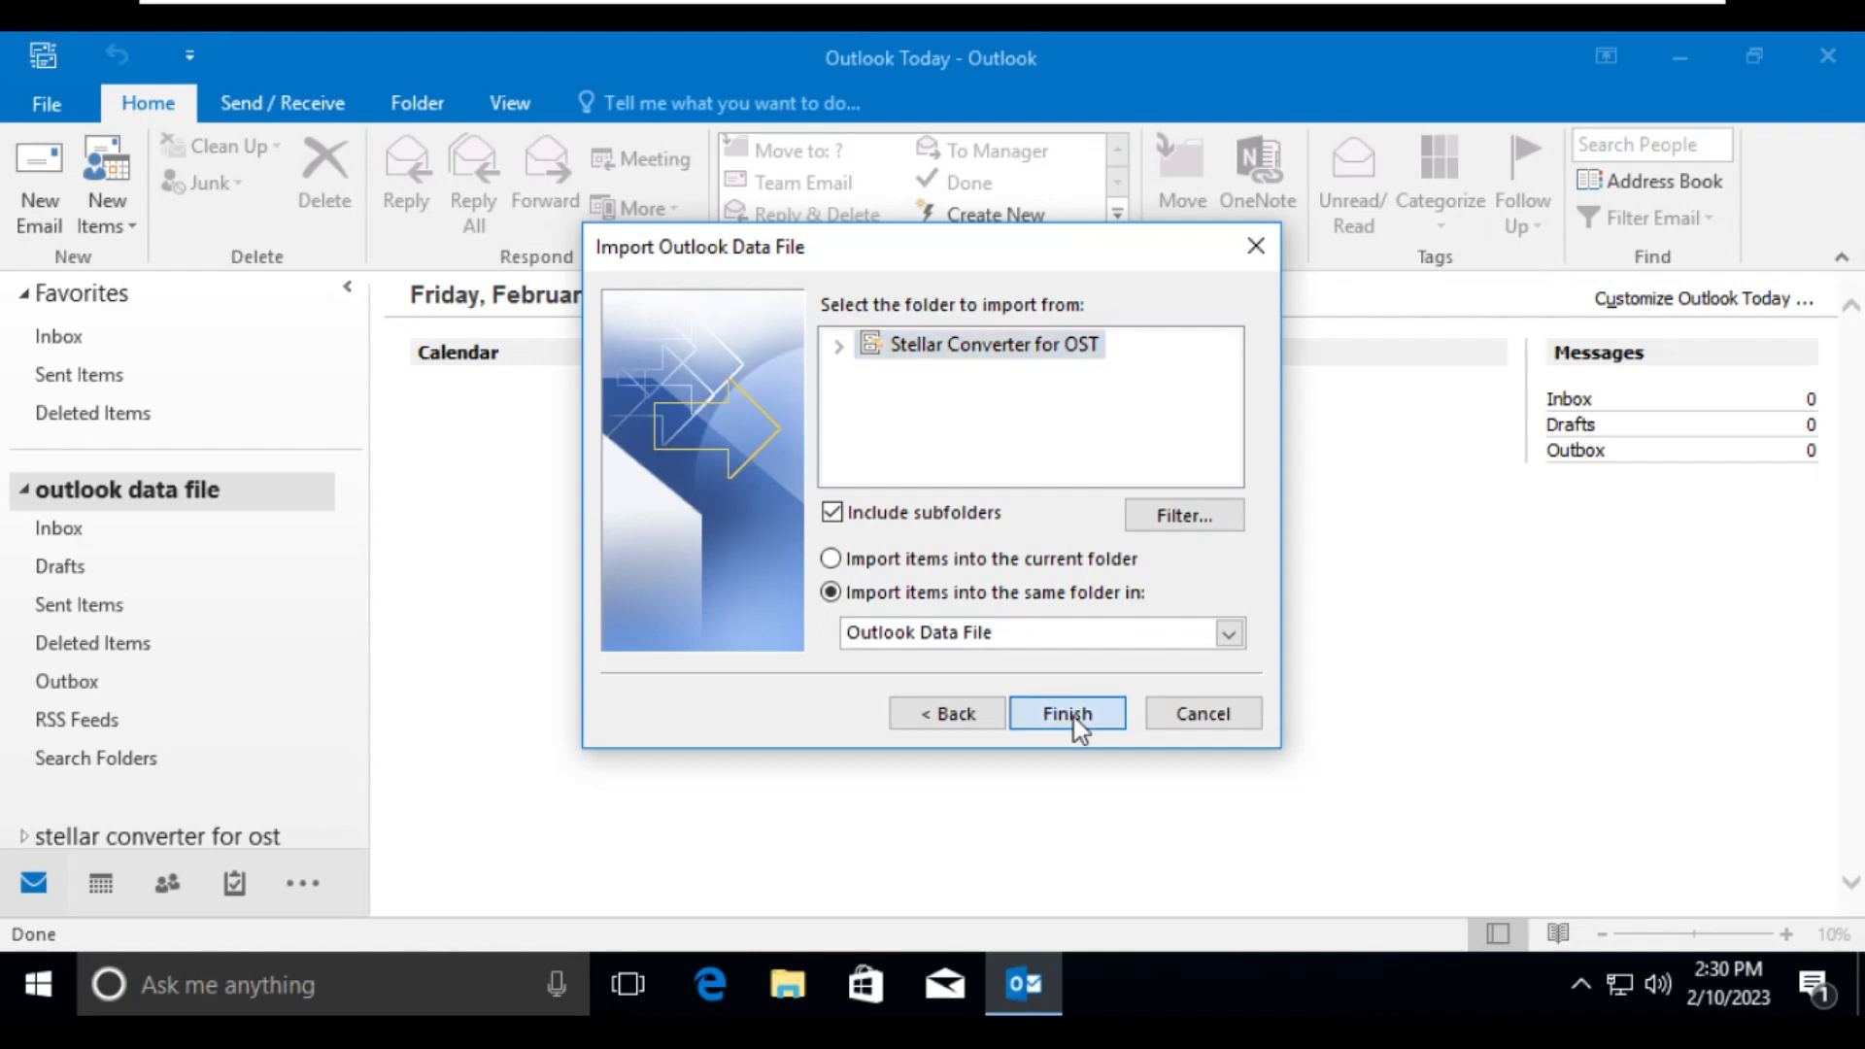
click(1075, 717)
- Examine the imported items in Inbox, Sent Items, a pooled search folder and Lost&Found, closing the reminders window
click(82, 528)
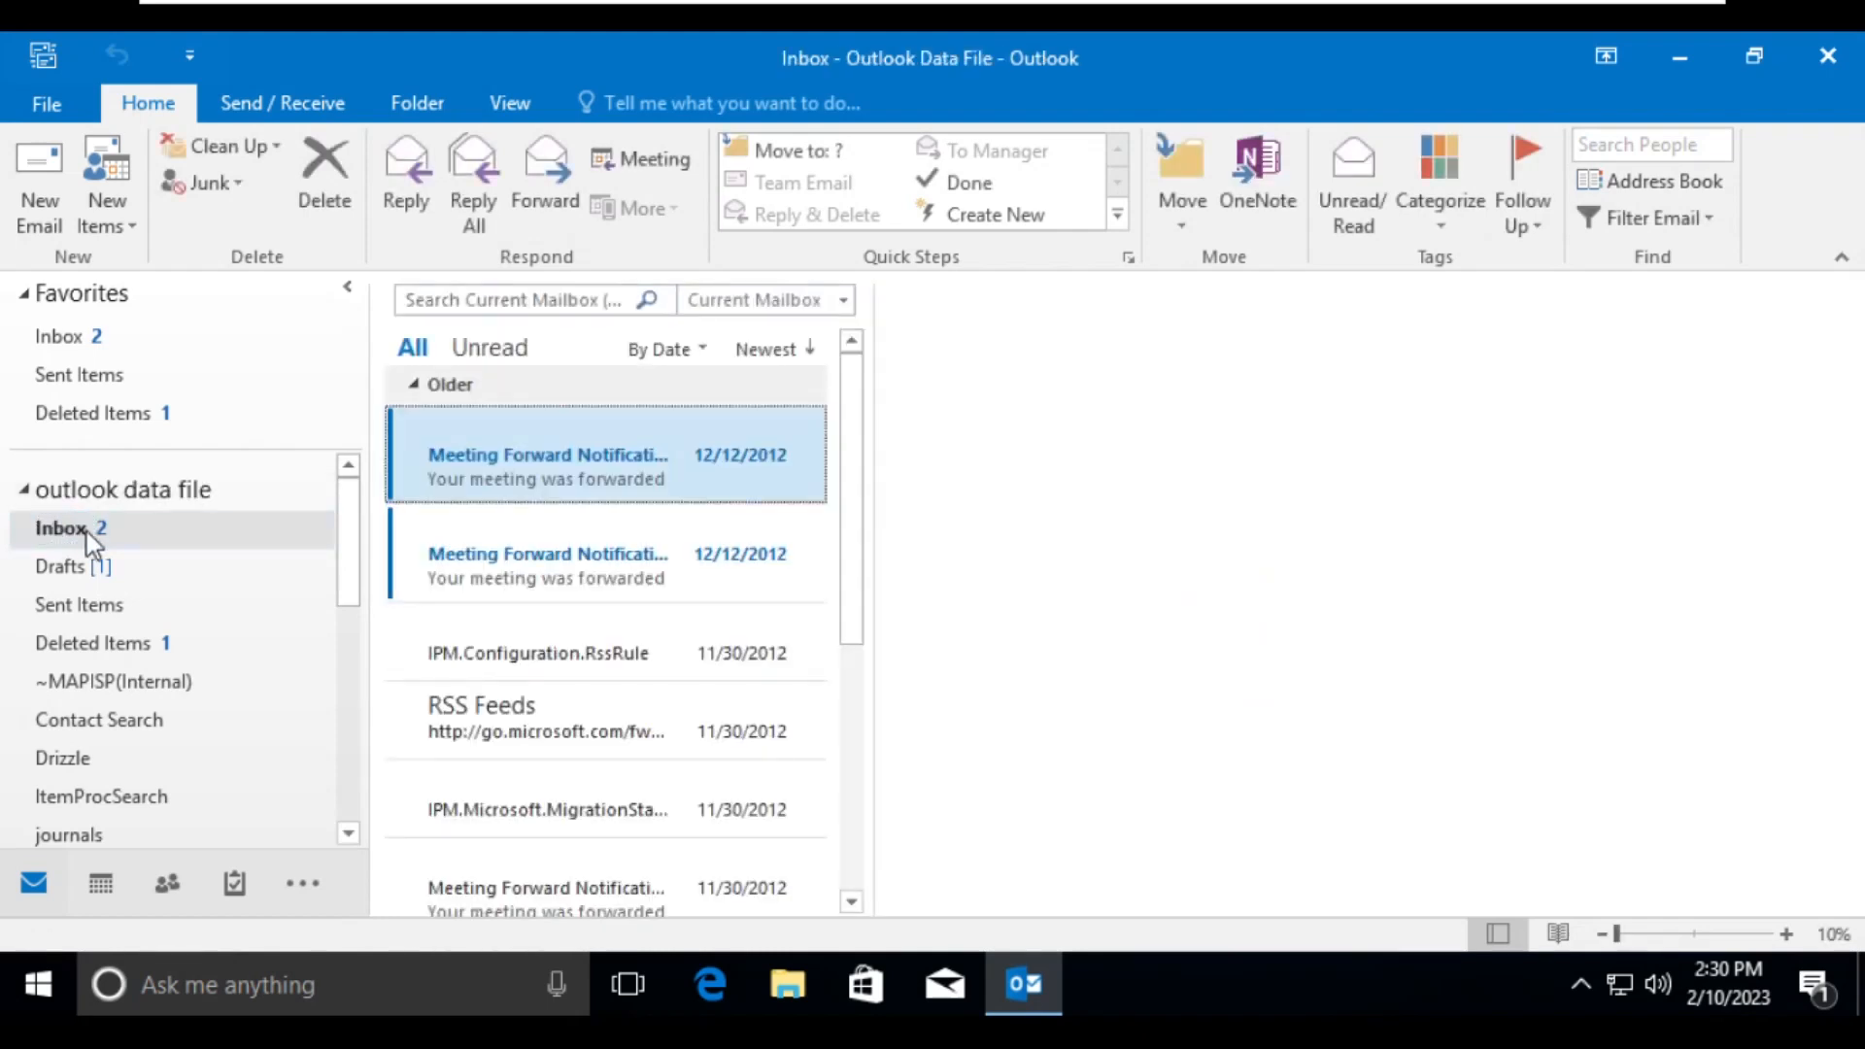
scroll(571, 585, down, 1)
scroll(571, 585, down, 2)
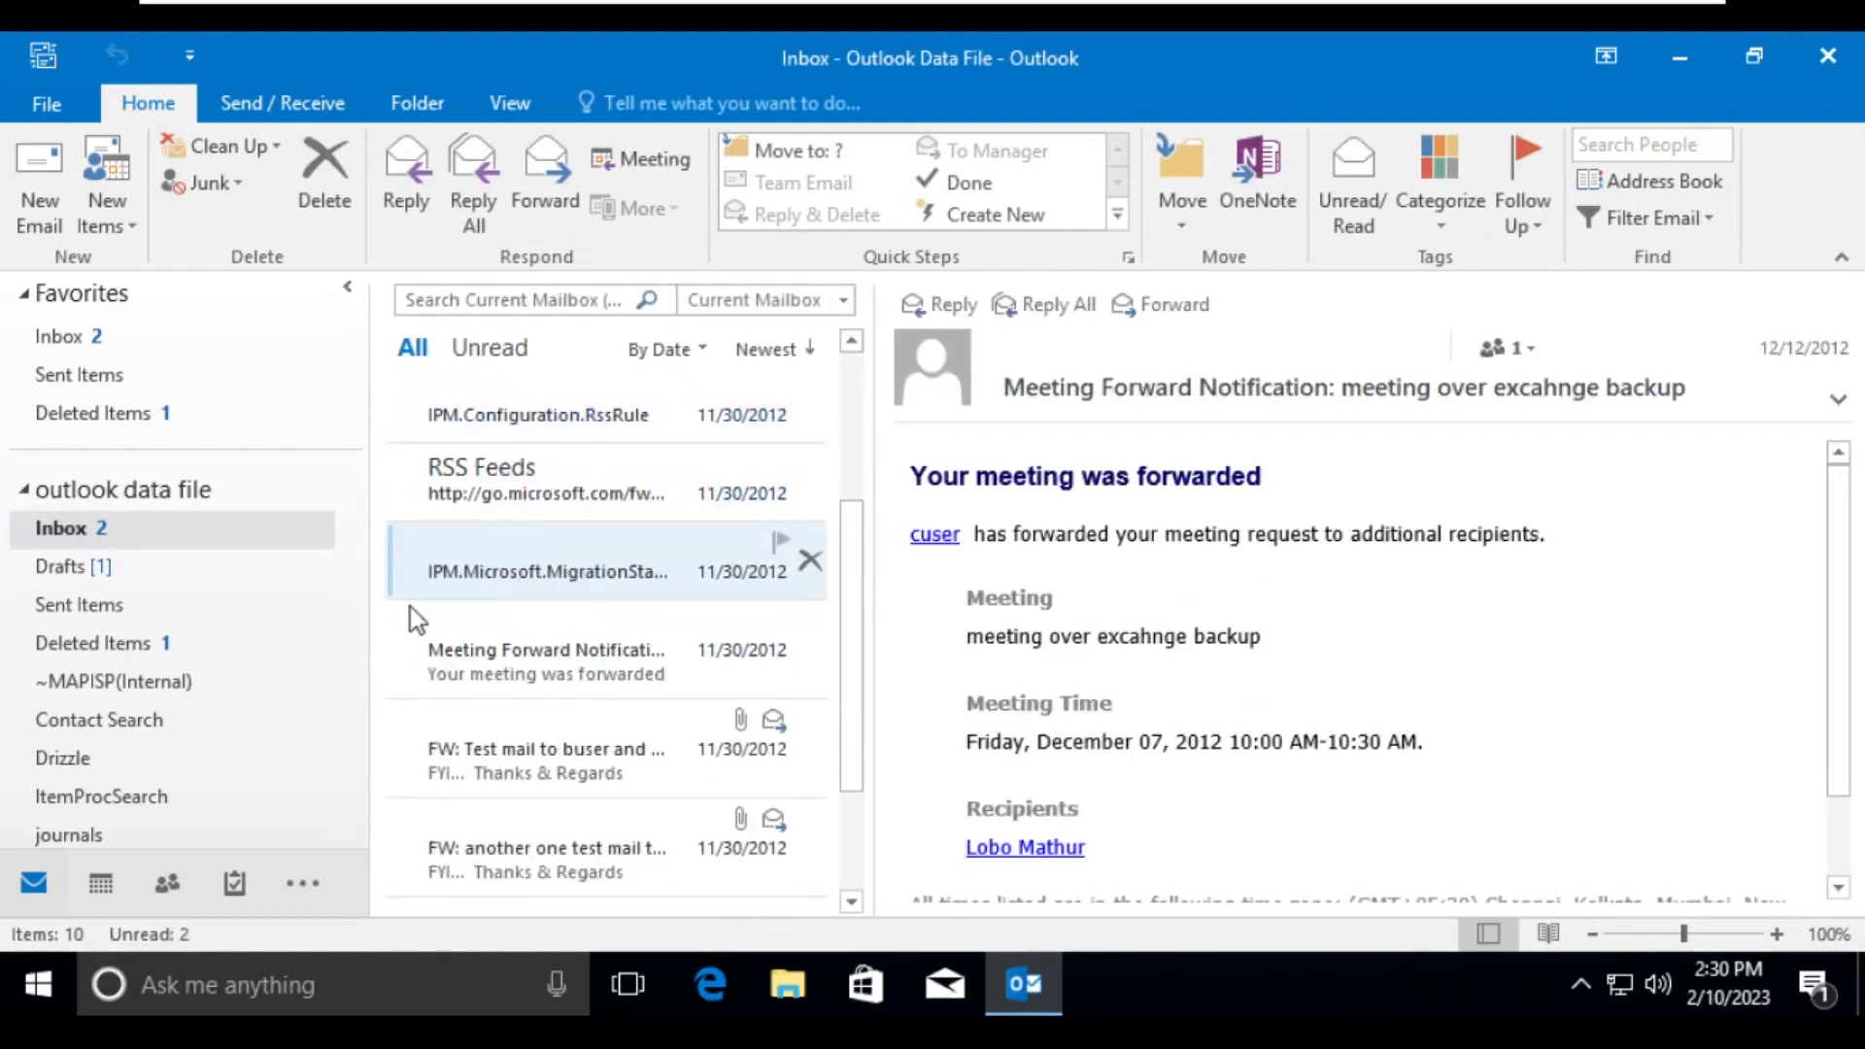
scroll(53, 637, down, 2)
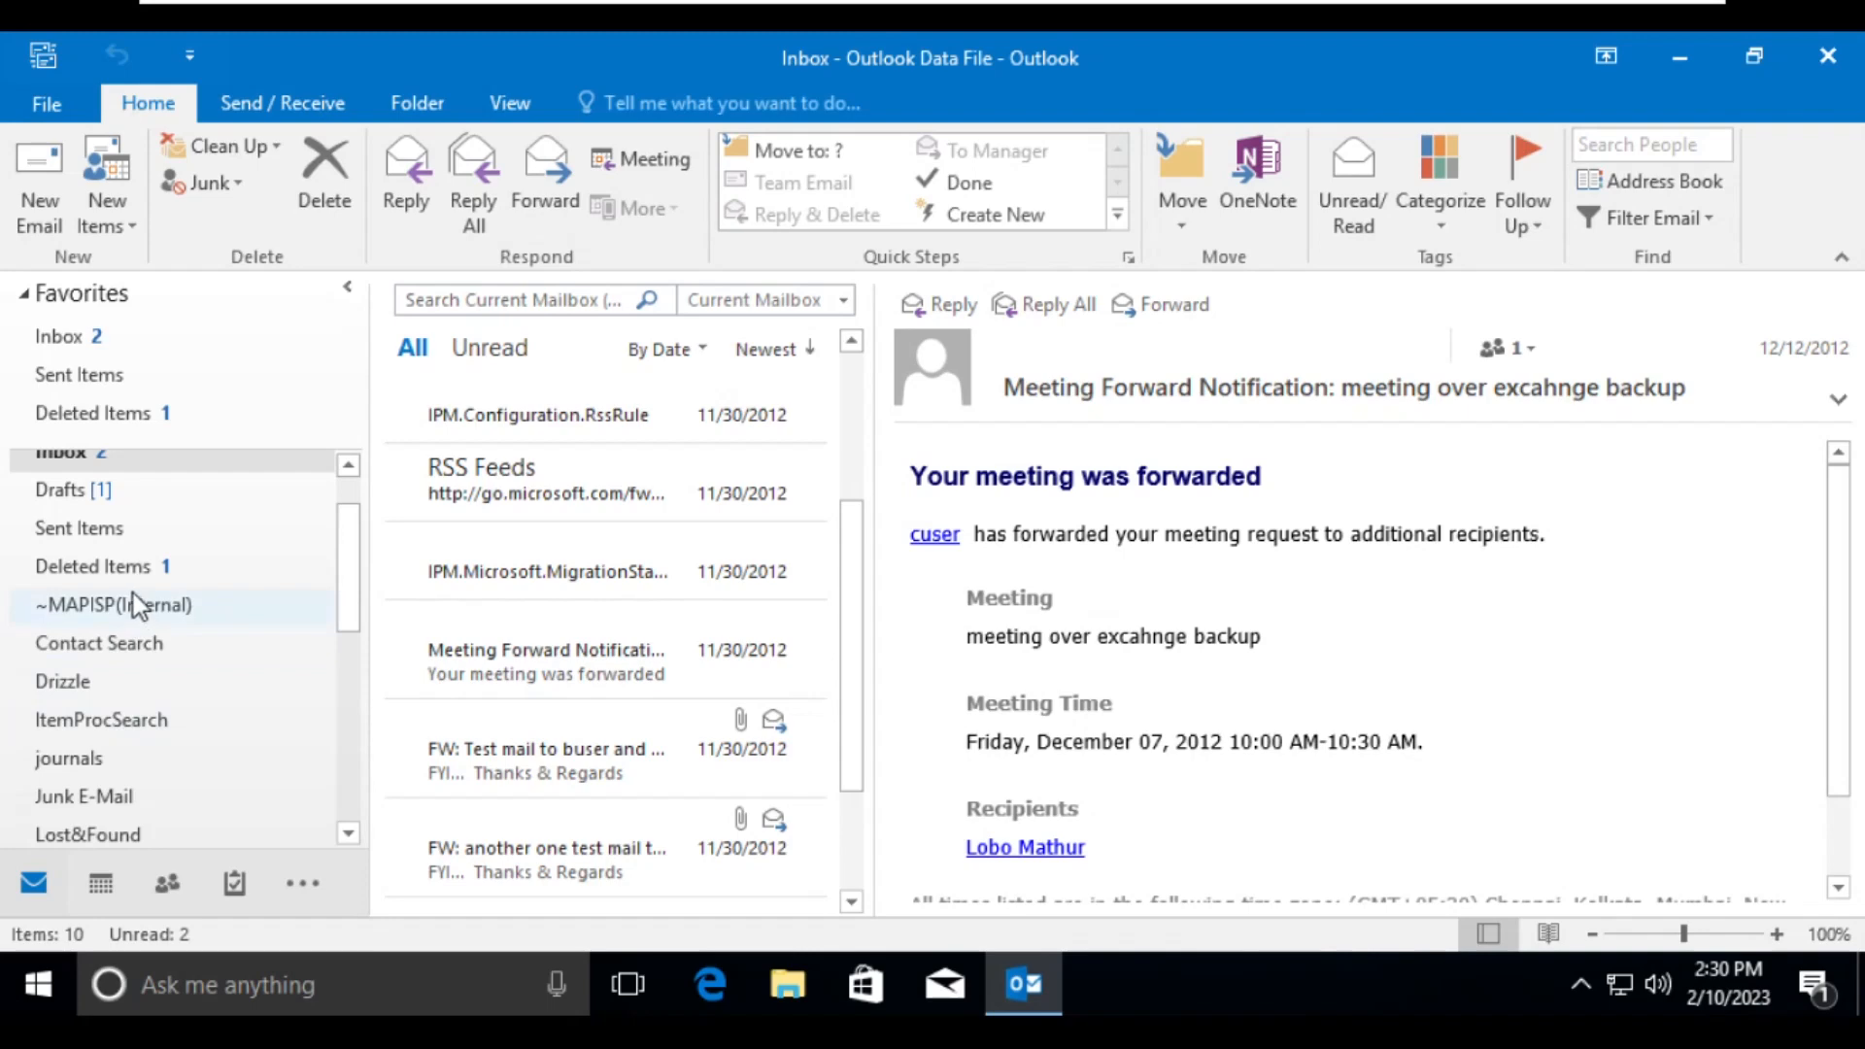
click(124, 528)
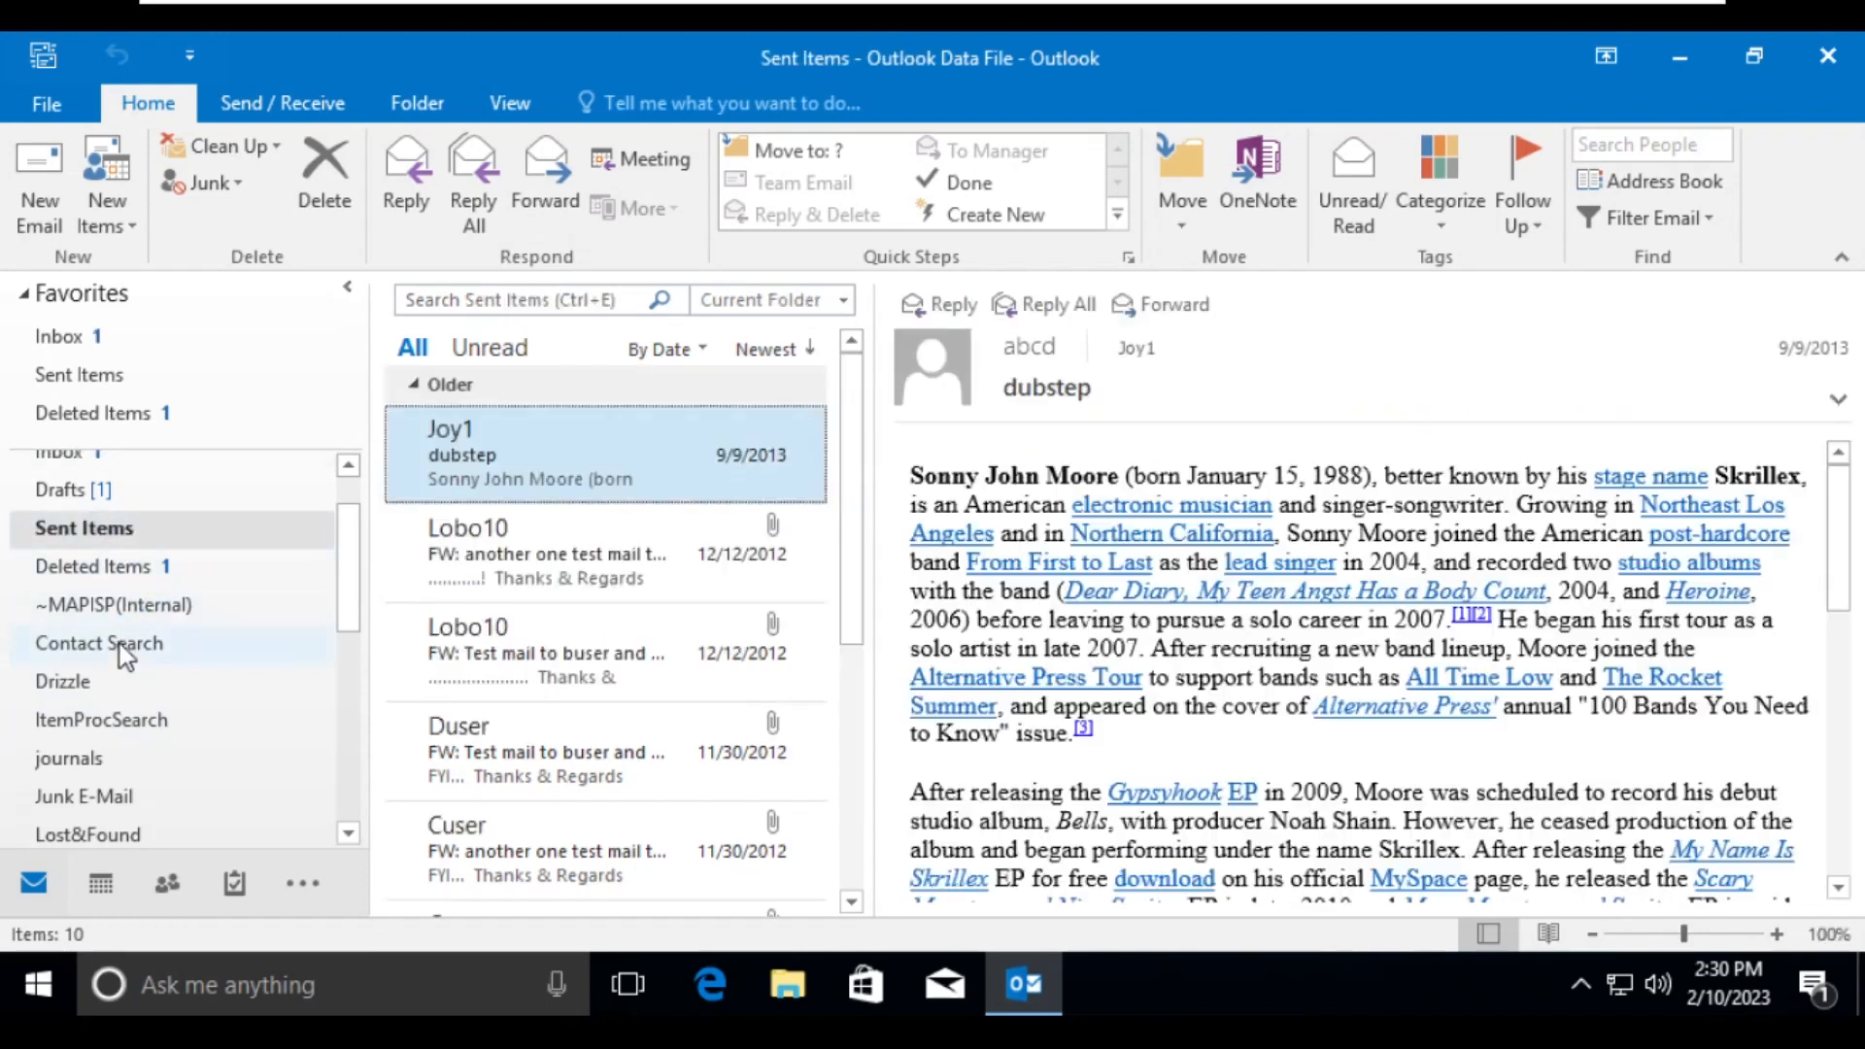
scroll(119, 644, down, 3)
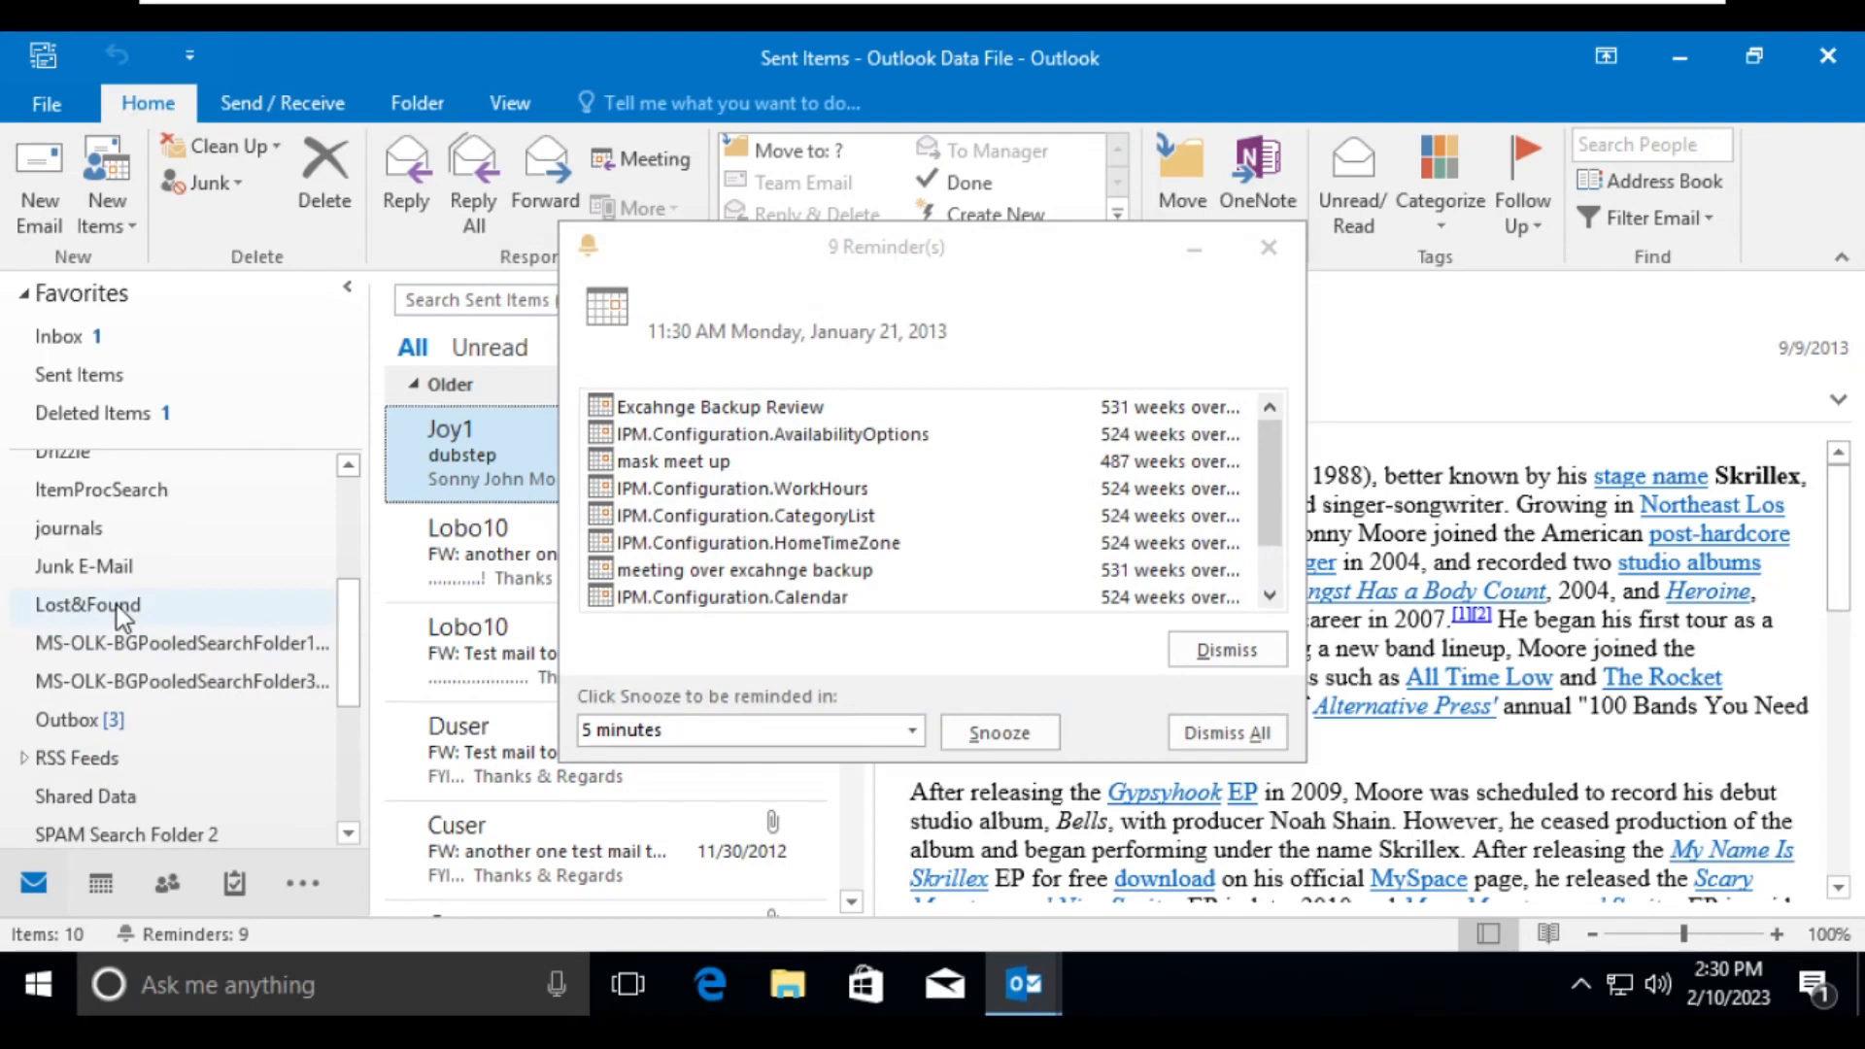
click(1266, 247)
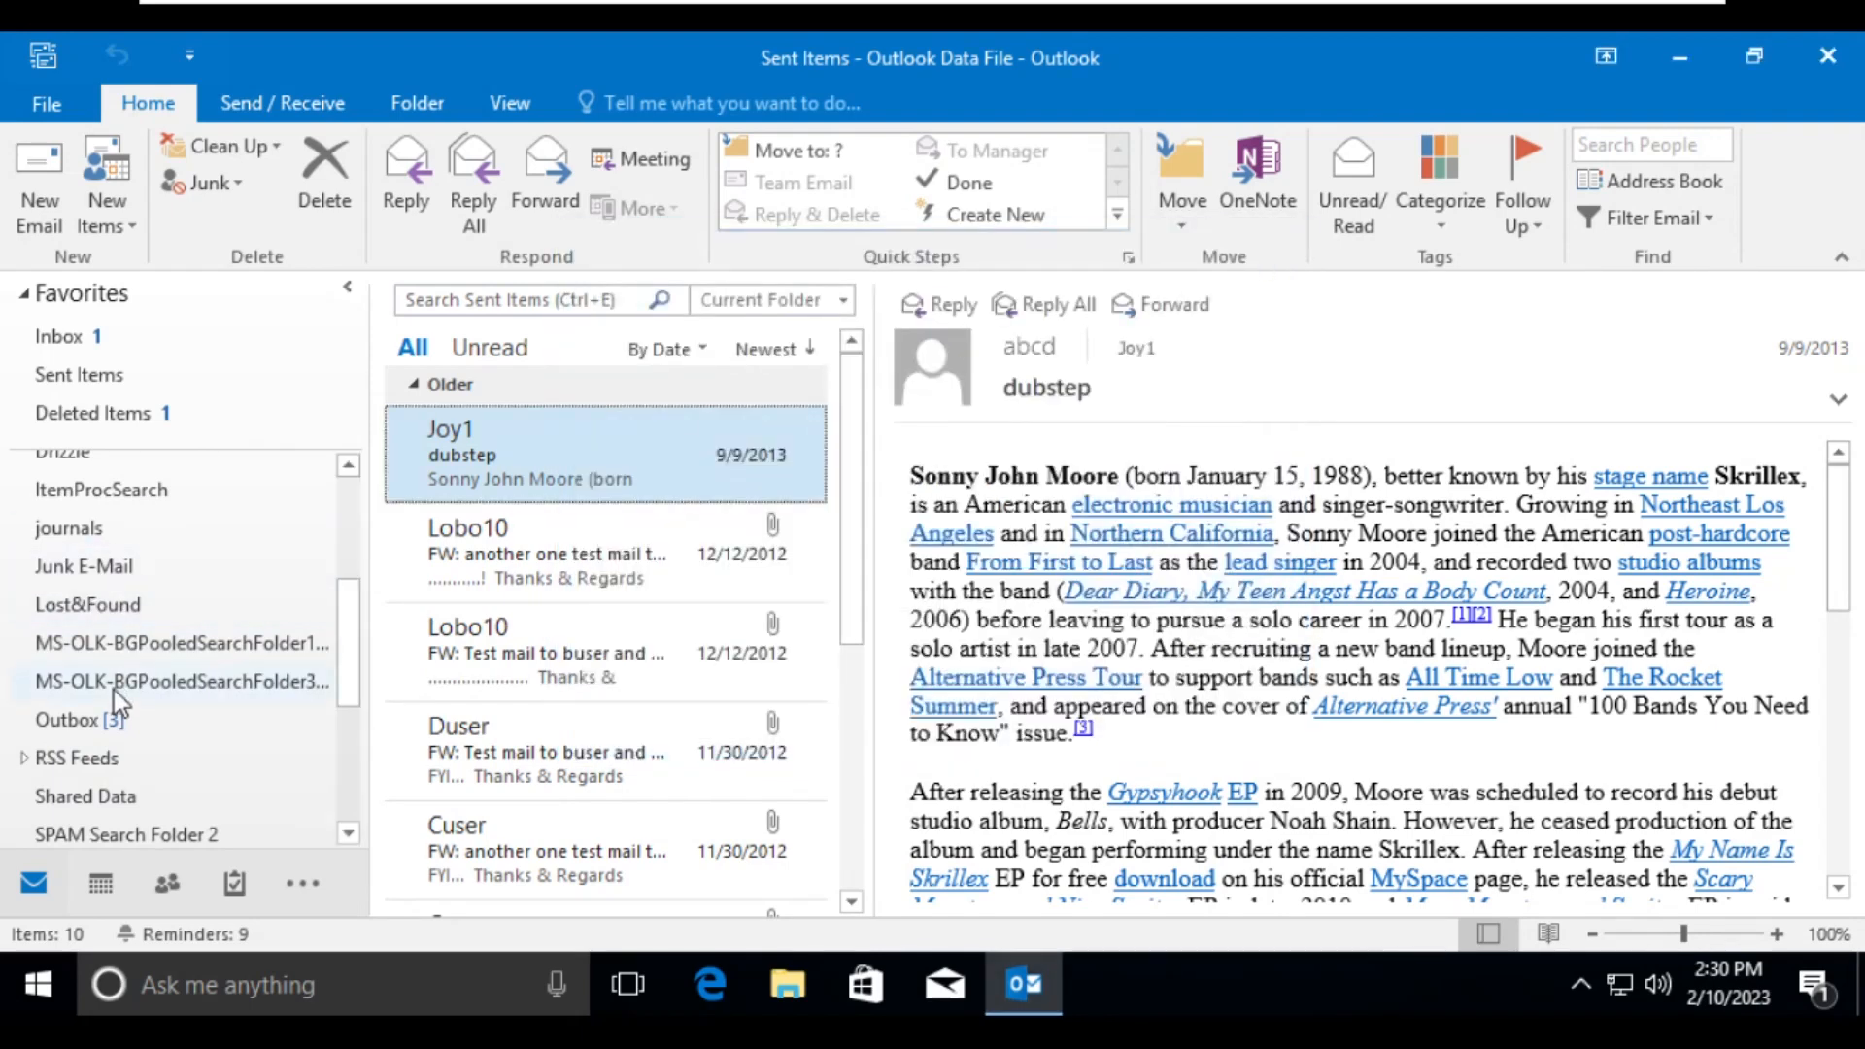
click(114, 681)
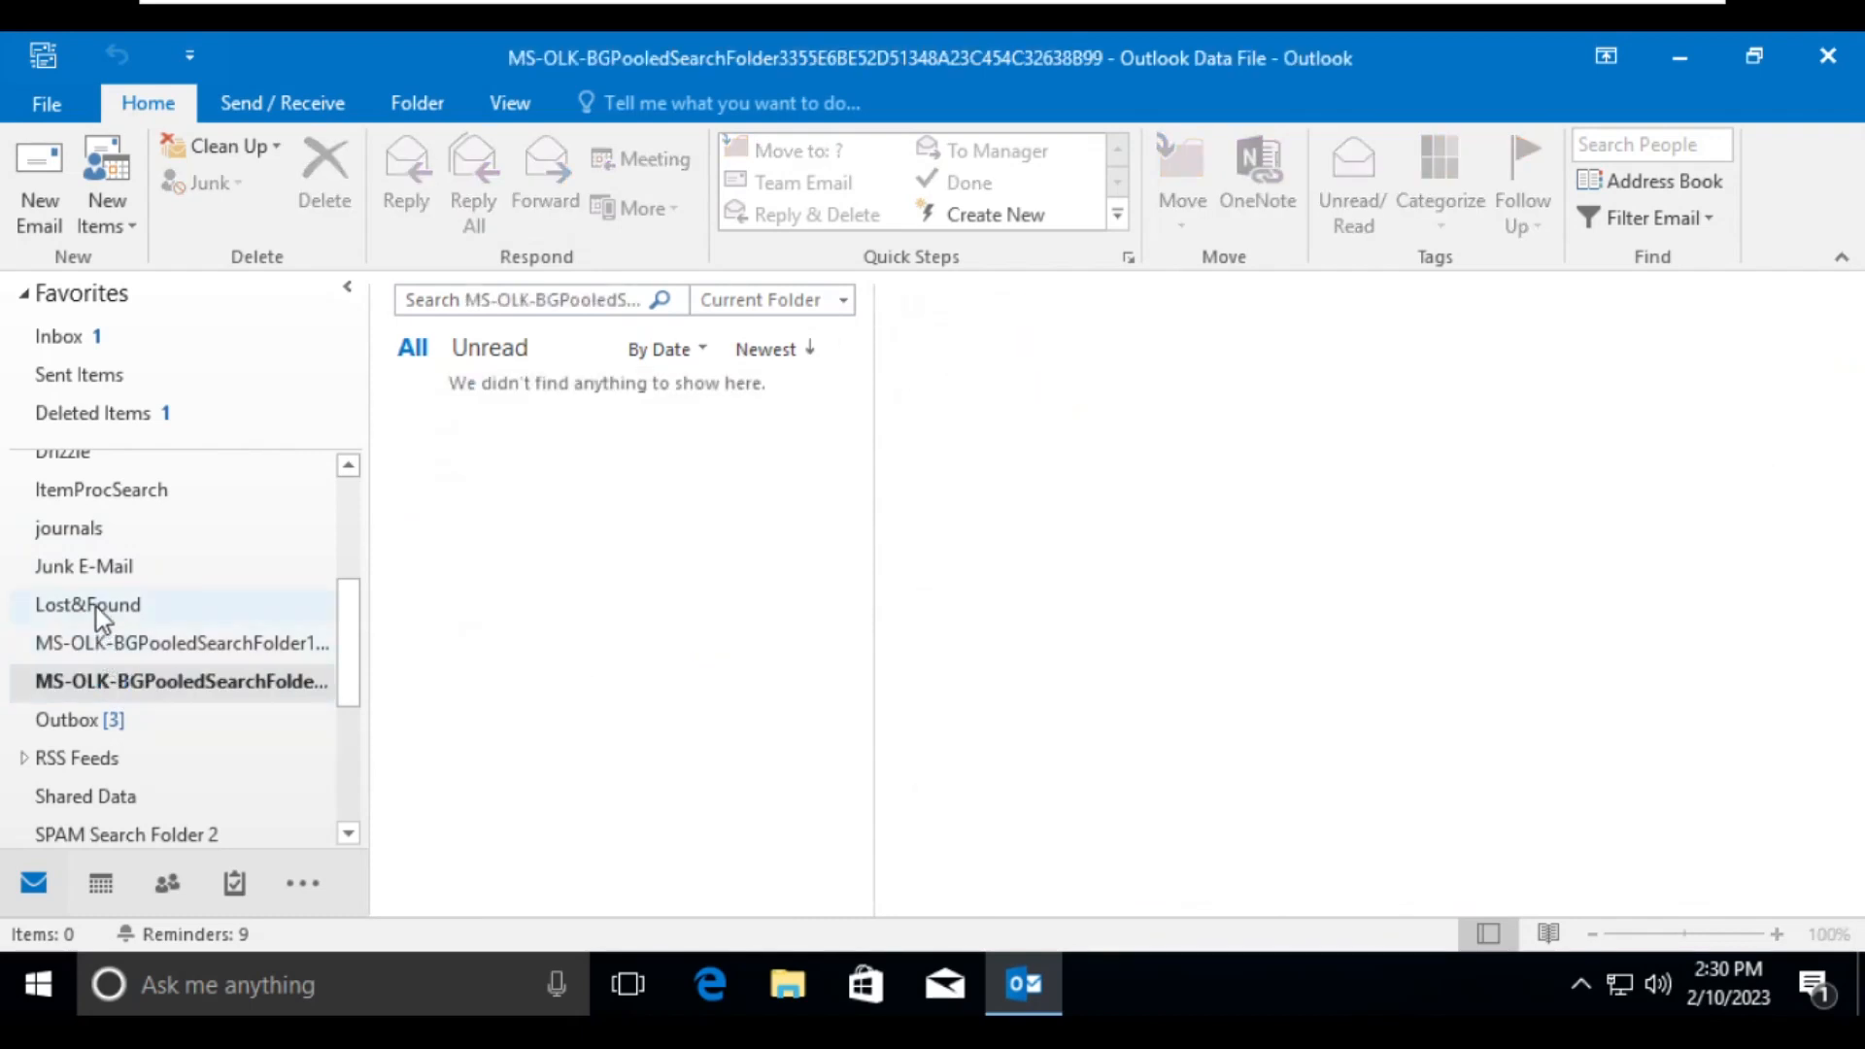
click(96, 604)
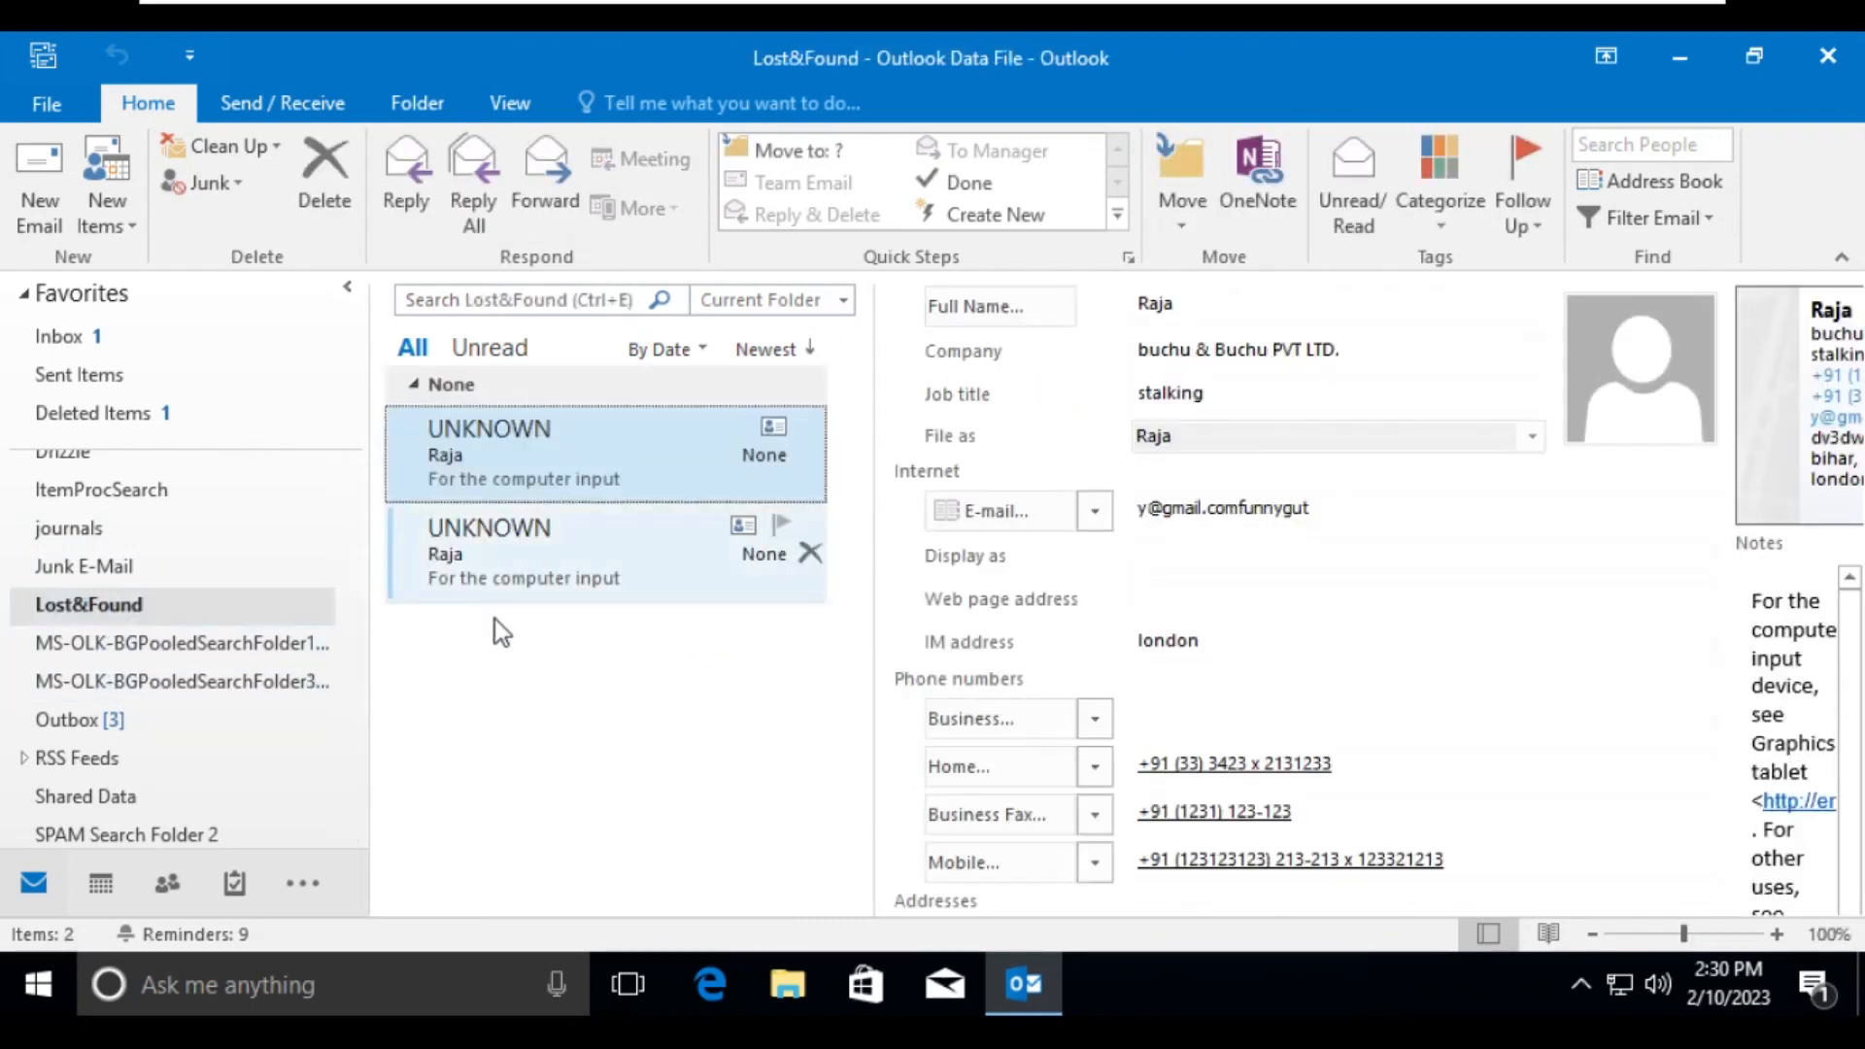